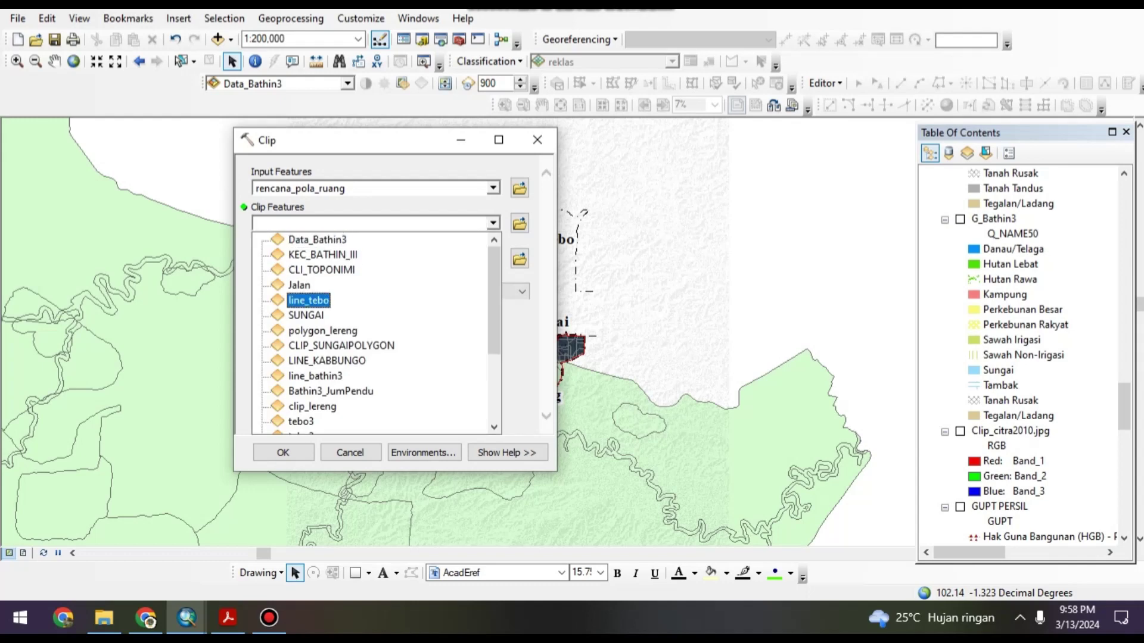
Clip the rencana_pola_ruang layer using Data_Bathin3 as the clip features, with the default output location
{"action": "left_click", "coordinate": [317, 239]}
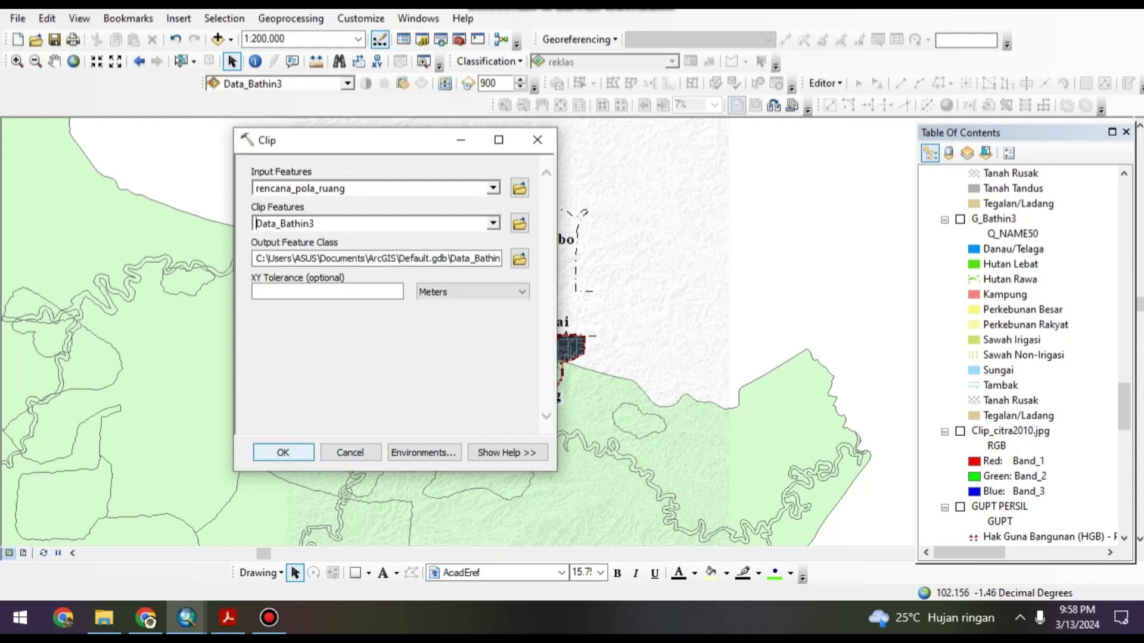
{"action": "key", "text": "Return"}
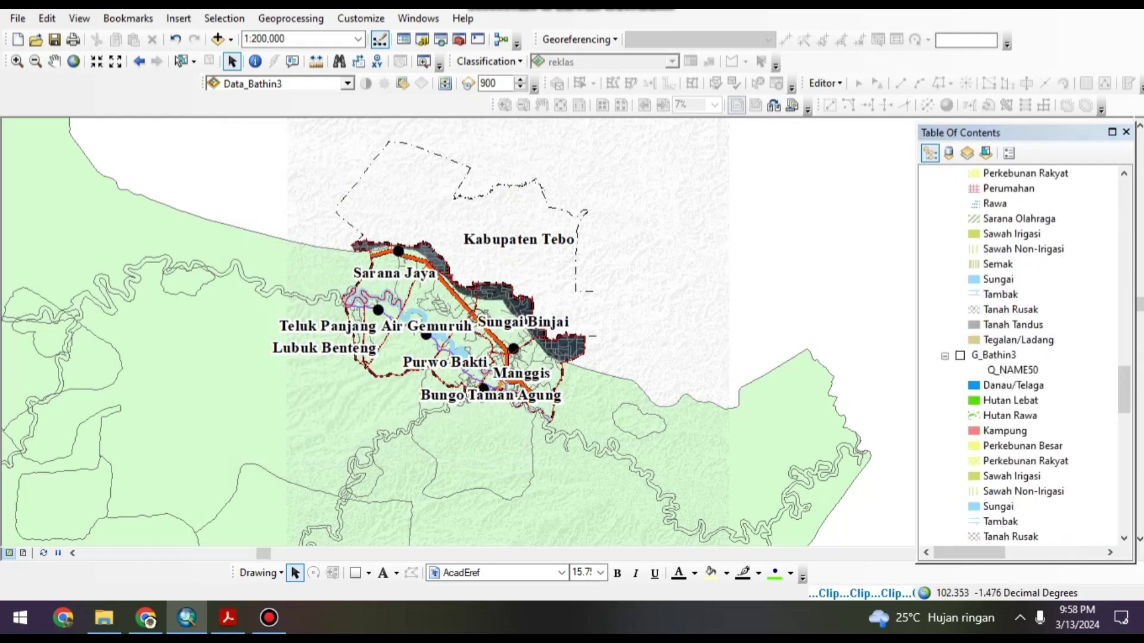
{"action": "scroll", "coordinate": [1022, 357], "scroll_direction": "up", "scroll_amount": 15}
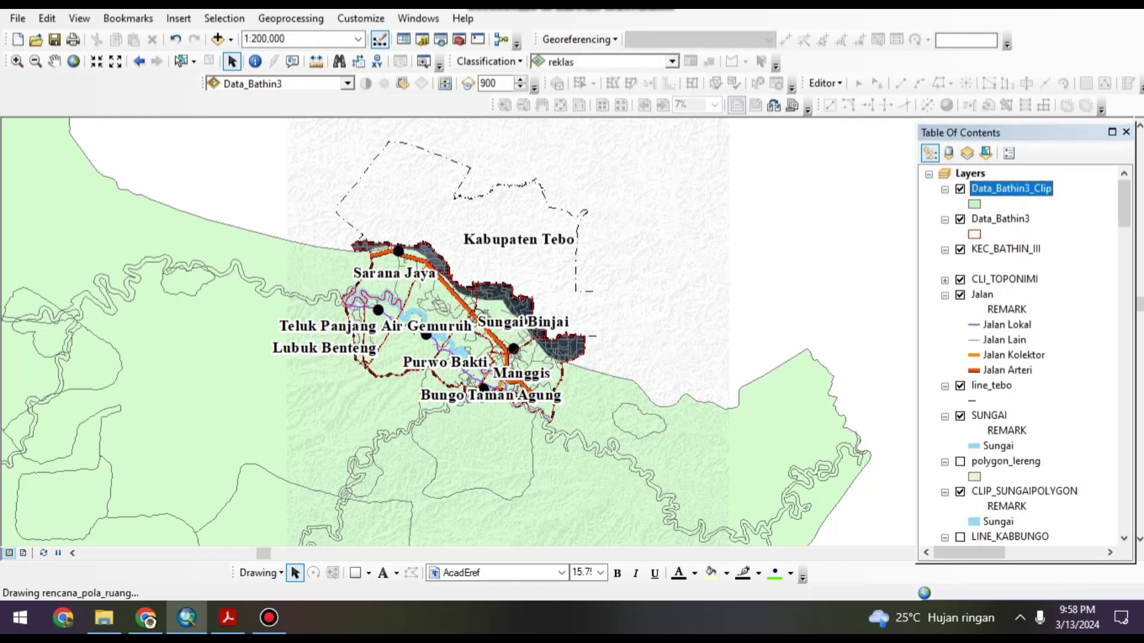
Hide the original rencana_pola_ruang layer on the map
{"action": "scroll", "coordinate": [1025, 358], "scroll_direction": "down", "scroll_amount": 12}
{"action": "scroll", "coordinate": [1022, 357], "scroll_direction": "down", "scroll_amount": 15}
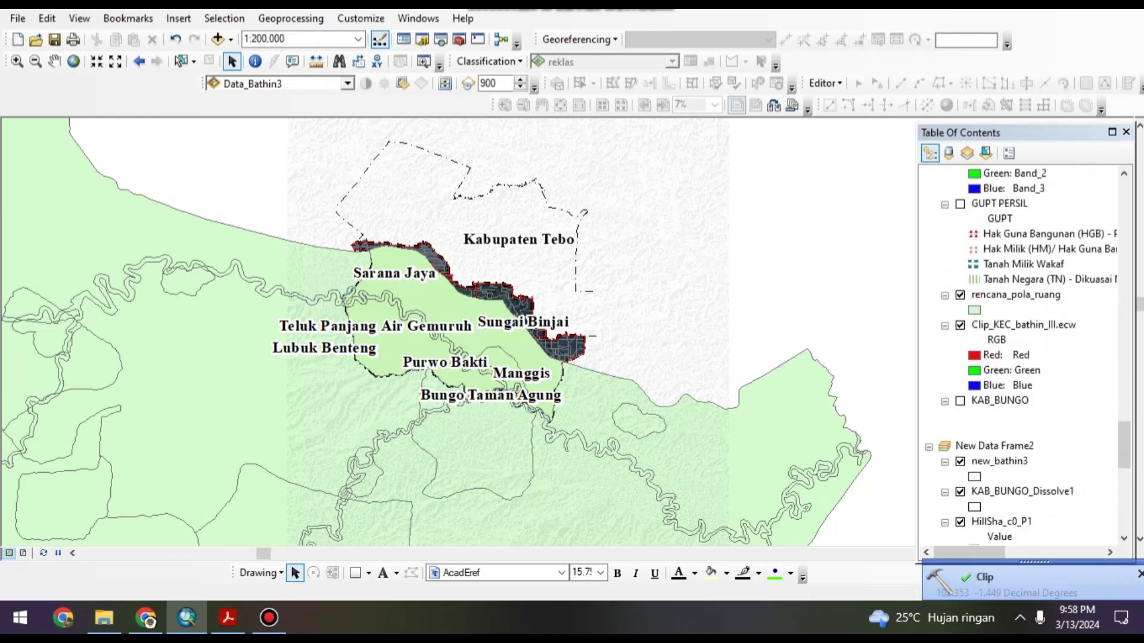
{"action": "left_click", "coordinate": [959, 295]}
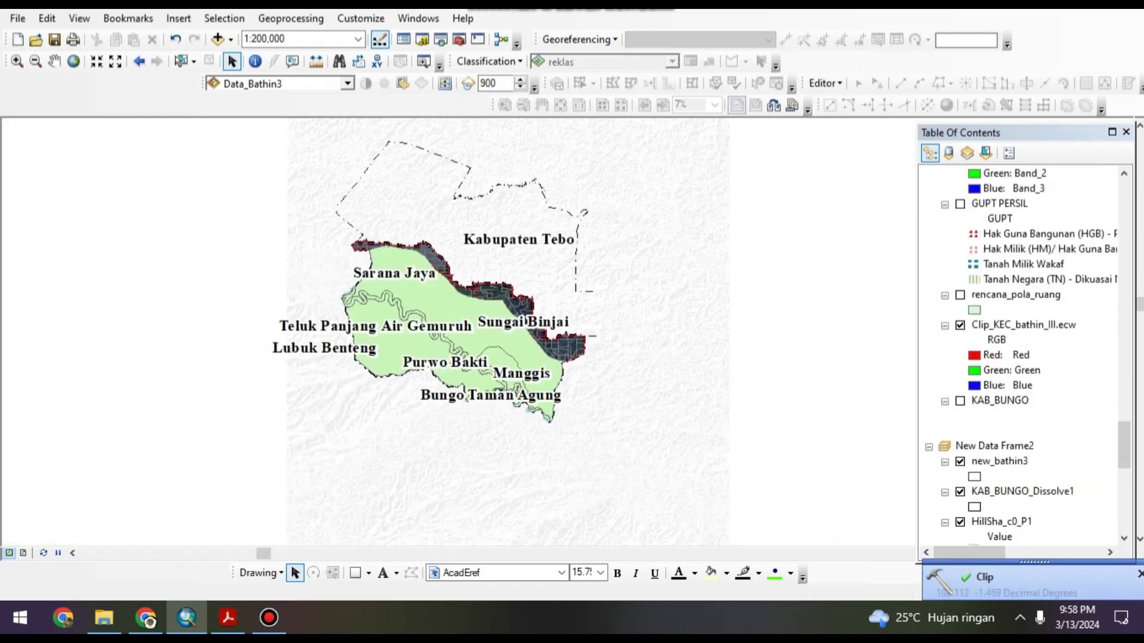
{"action": "scroll", "coordinate": [563, 315], "scroll_direction": "down", "scroll_amount": 3}
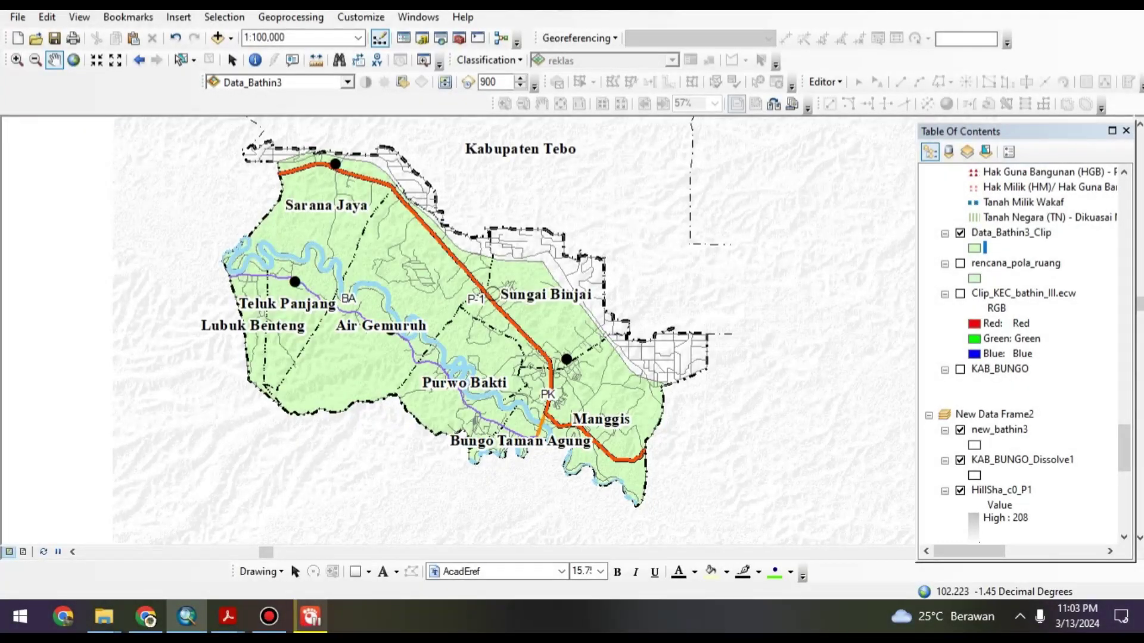
Symbolize Data_Bathin3_Clip by unique values of the id field, adding all values and excluding all other values
{"action": "right_click", "coordinate": [986, 232]}
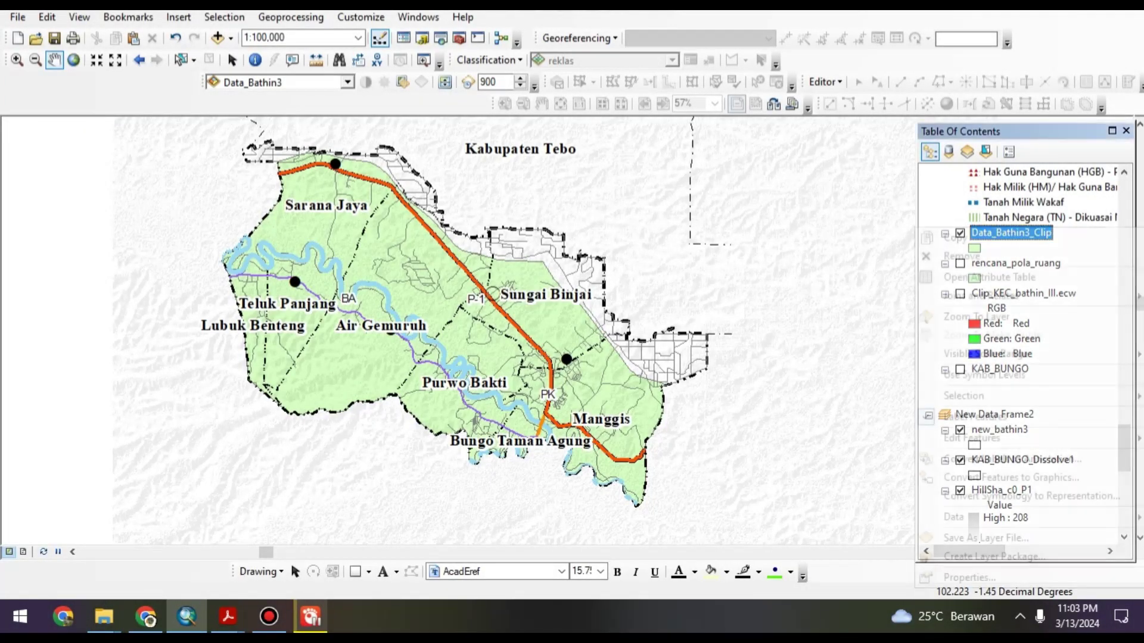
{"action": "left_click", "coordinate": [956, 578]}
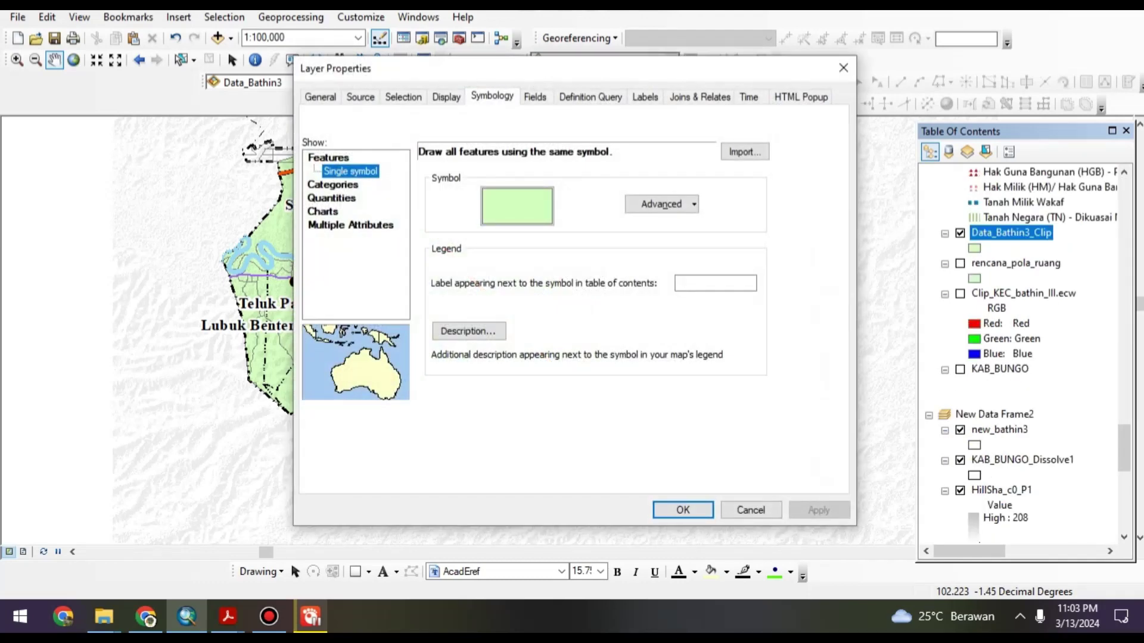
{"action": "left_click", "coordinate": [332, 184]}
{"action": "left_click", "coordinate": [577, 186]}
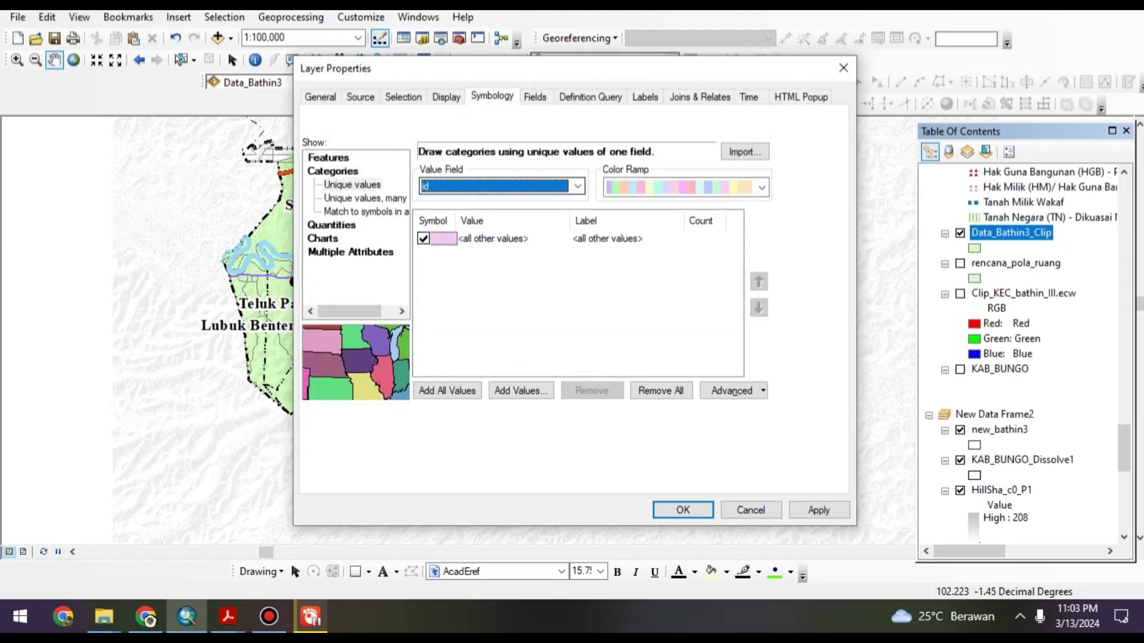
{"action": "left_click", "coordinate": [423, 238]}
{"action": "left_click", "coordinate": [446, 390]}
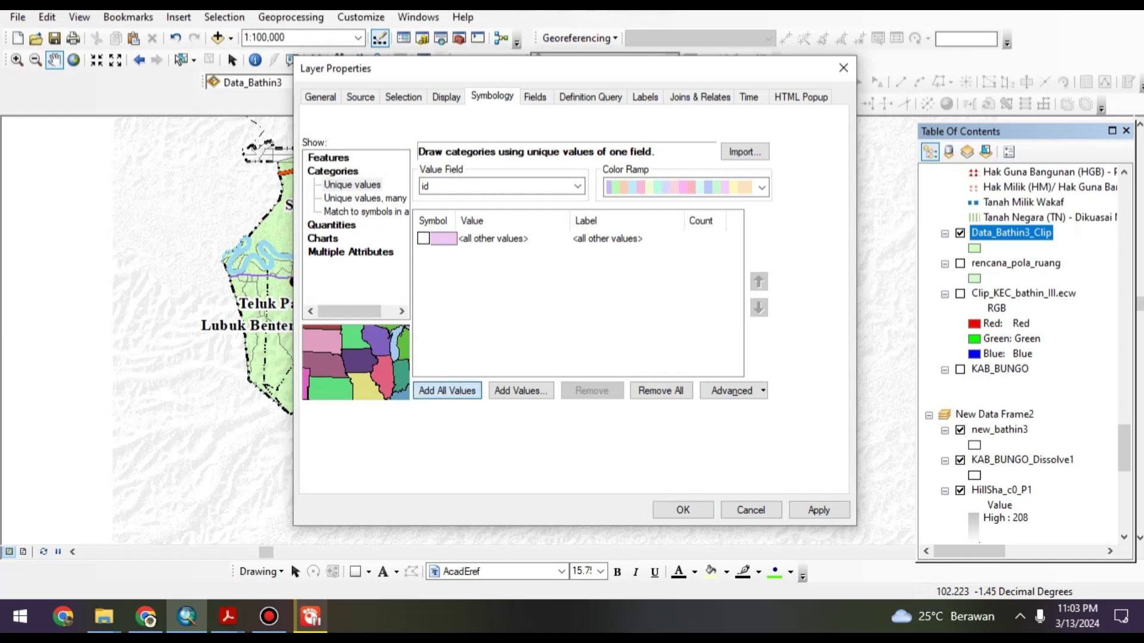
{"action": "left_click", "coordinate": [682, 509]}
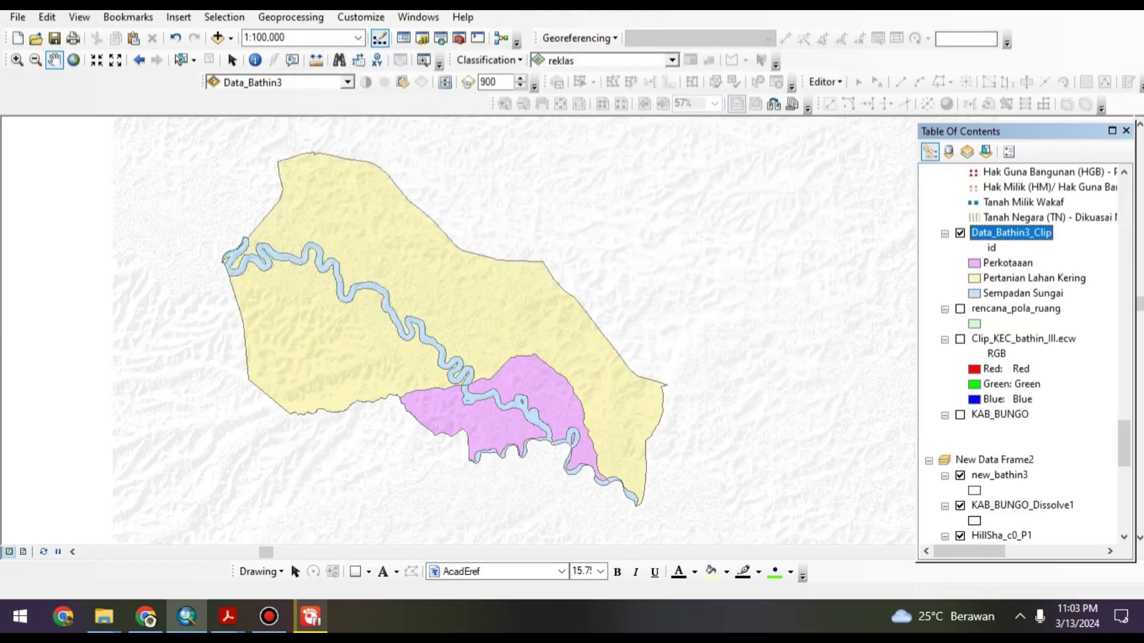
{"action": "scroll", "coordinate": [542, 316], "scroll_direction": "up", "scroll_amount": 1}
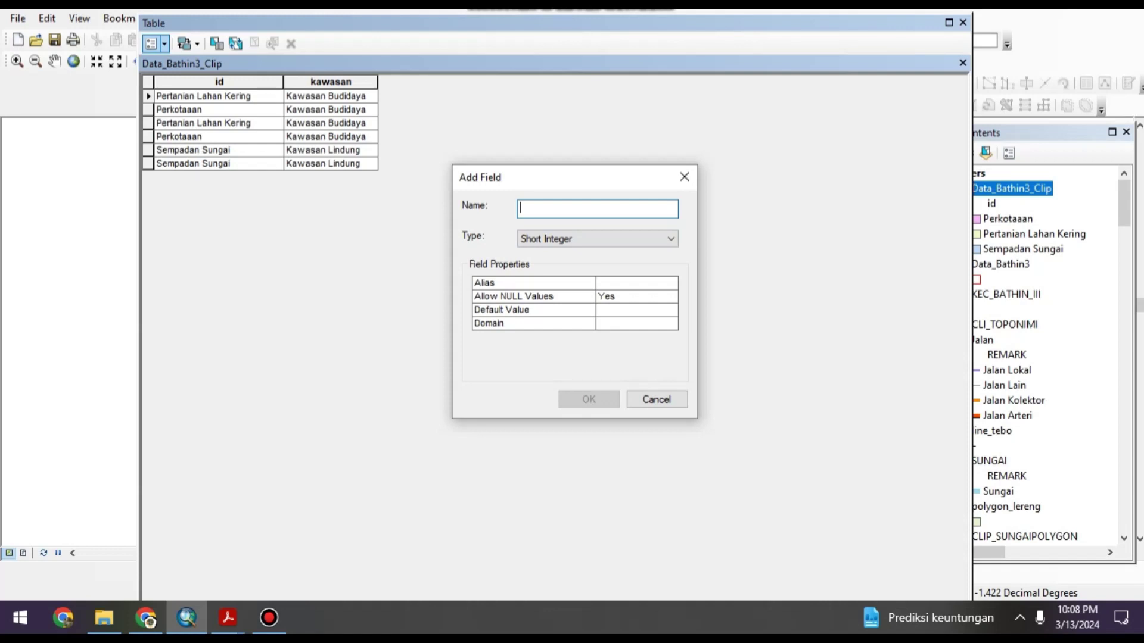
Add a text field named Pola Ruang with length 100 to the Data_Bathin3_Clip attribute table
{"action": "type", "text": "Pe"}
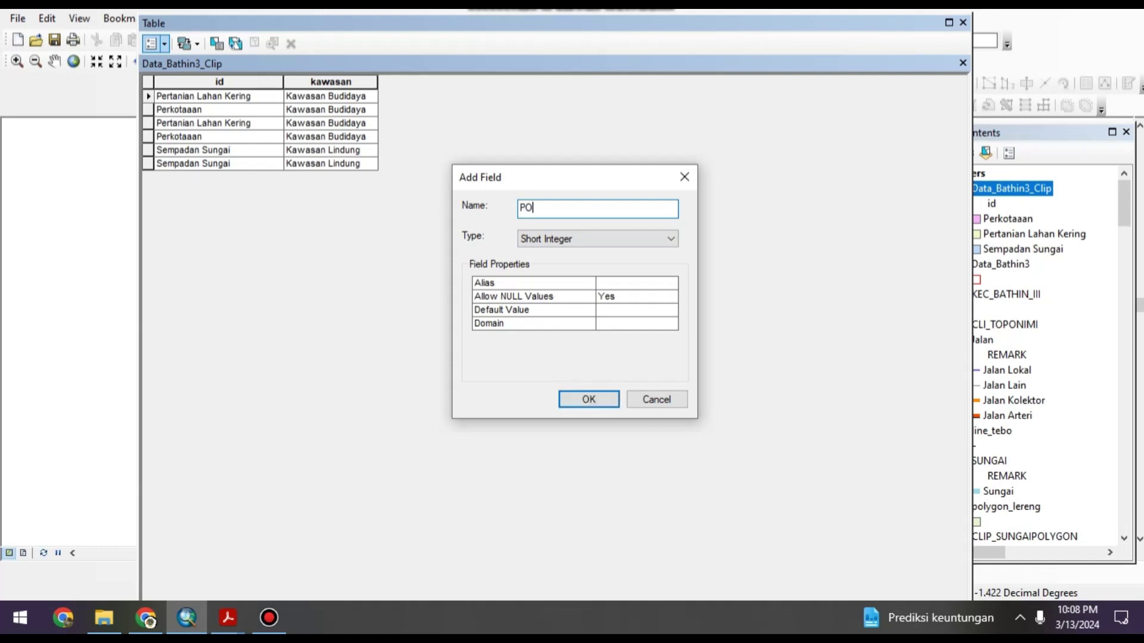
{"action": "key", "text": "BackSpace"}
{"action": "type", "text": "ola Ruang"}
{"action": "left_click", "coordinate": [597, 239]}
{"action": "left_click", "coordinate": [597, 298]}
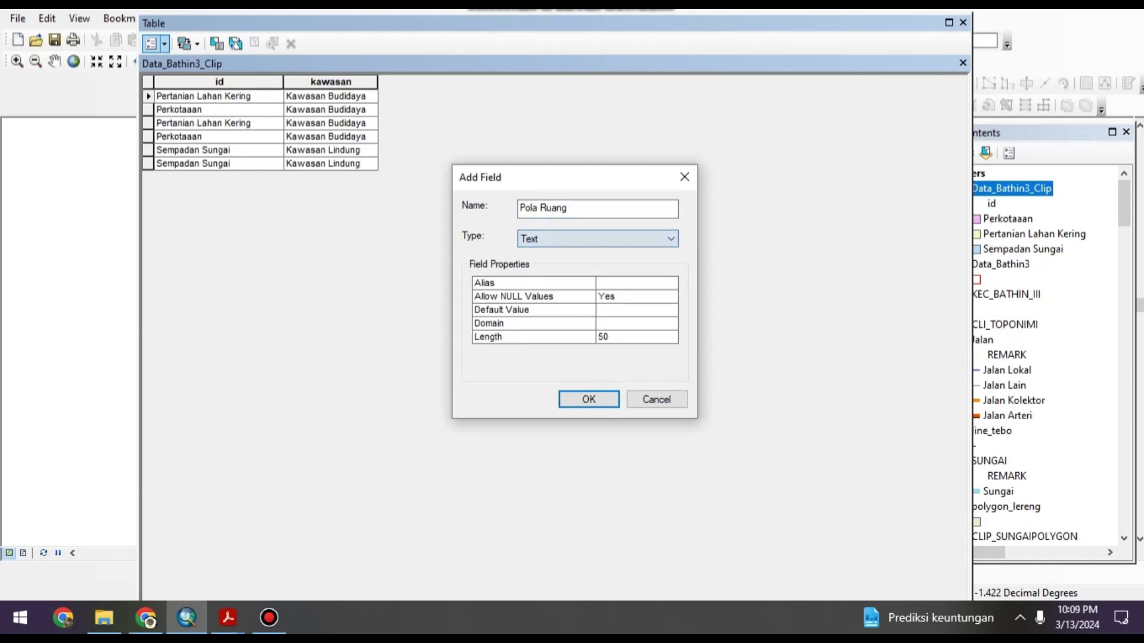
{"action": "left_click", "coordinate": [636, 336]}
{"action": "left_click", "coordinate": [614, 336]}
{"action": "key", "text": "BackSpace"}
{"action": "key", "text": "BackSpace"}
{"action": "type", "text": "1"}
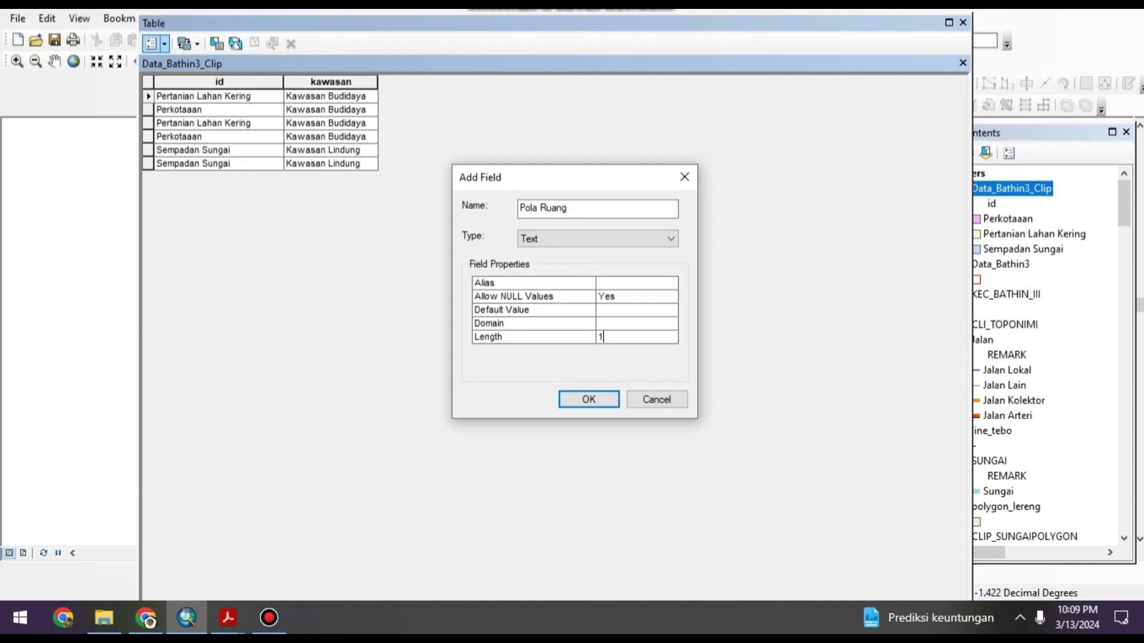
{"action": "type", "text": "00"}
{"action": "key", "text": "Return"}
{"action": "key", "text": "Return"}
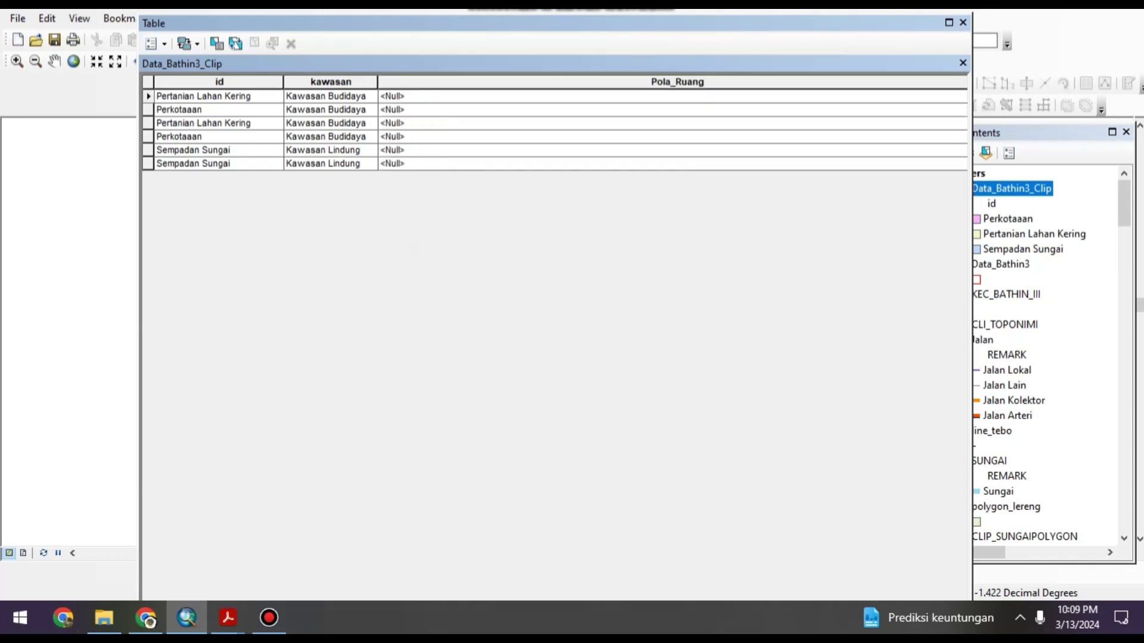
Start an edit session on the Data_Bathin3_Clip layer, keeping its attribute table open
{"action": "left_click_drag", "start_coordinate": [552, 23], "coordinate": [404, 31]}
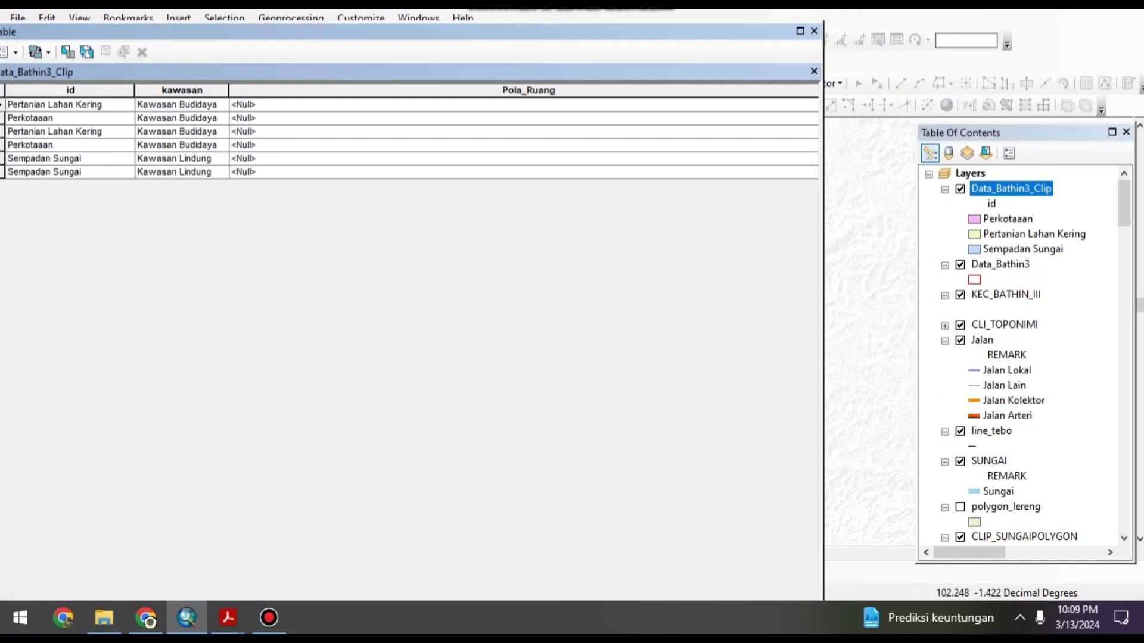
{"action": "right_click", "coordinate": [1011, 189]}
{"action": "mouse_move", "coordinate": [972, 400]}
{"action": "left_click", "coordinate": [774, 401]}
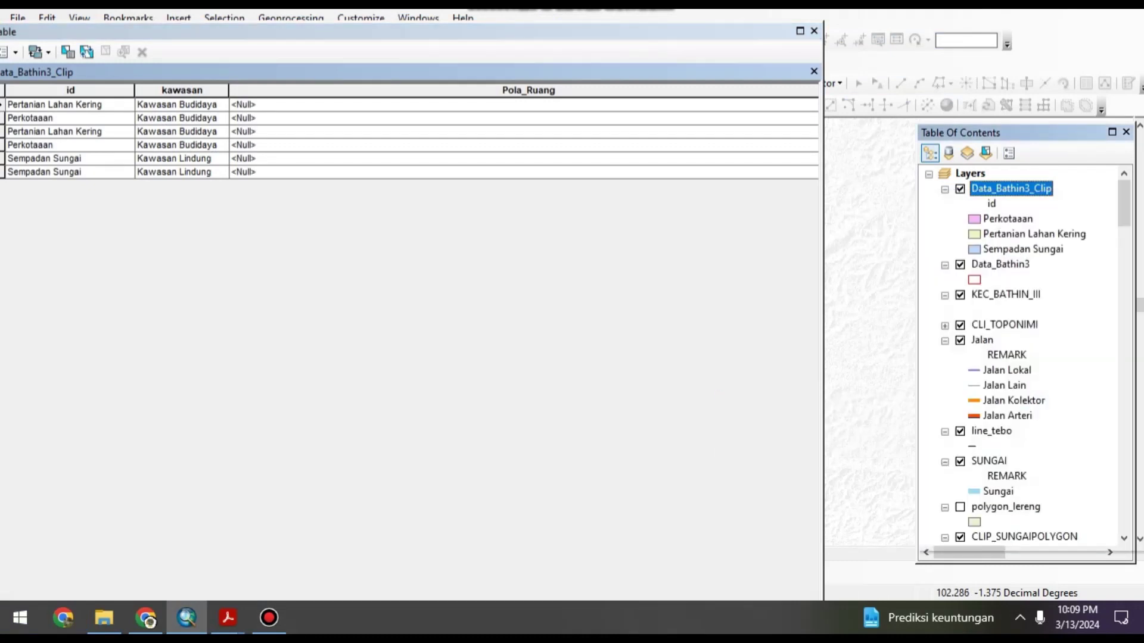
{"action": "left_click_drag", "start_coordinate": [404, 31], "coordinate": [507, 15]}
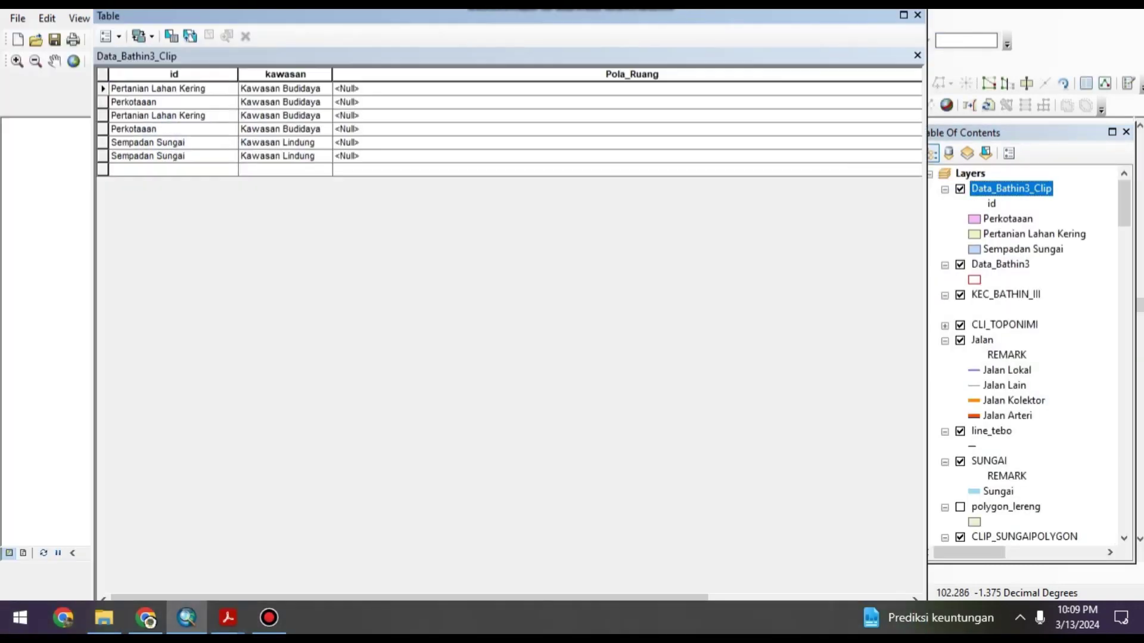
Switch to Nomor 14 Tahun 2021_3.pdf in Acrobat and read the regulation's title and opening pages
{"action": "left_click", "coordinate": [228, 618]}
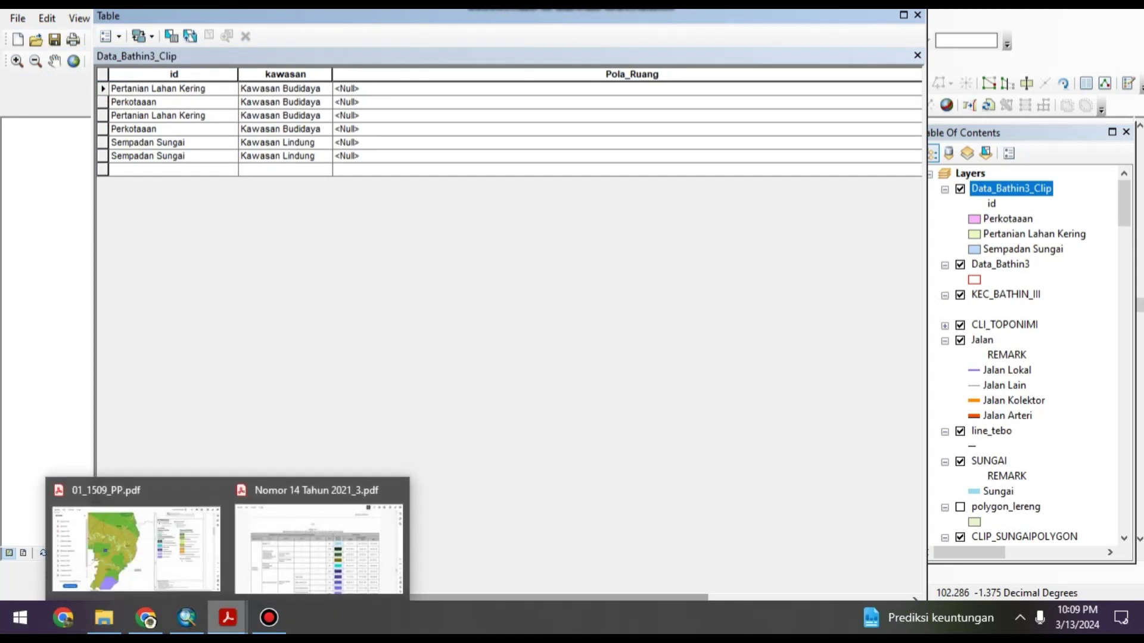
{"action": "left_click", "coordinate": [318, 540]}
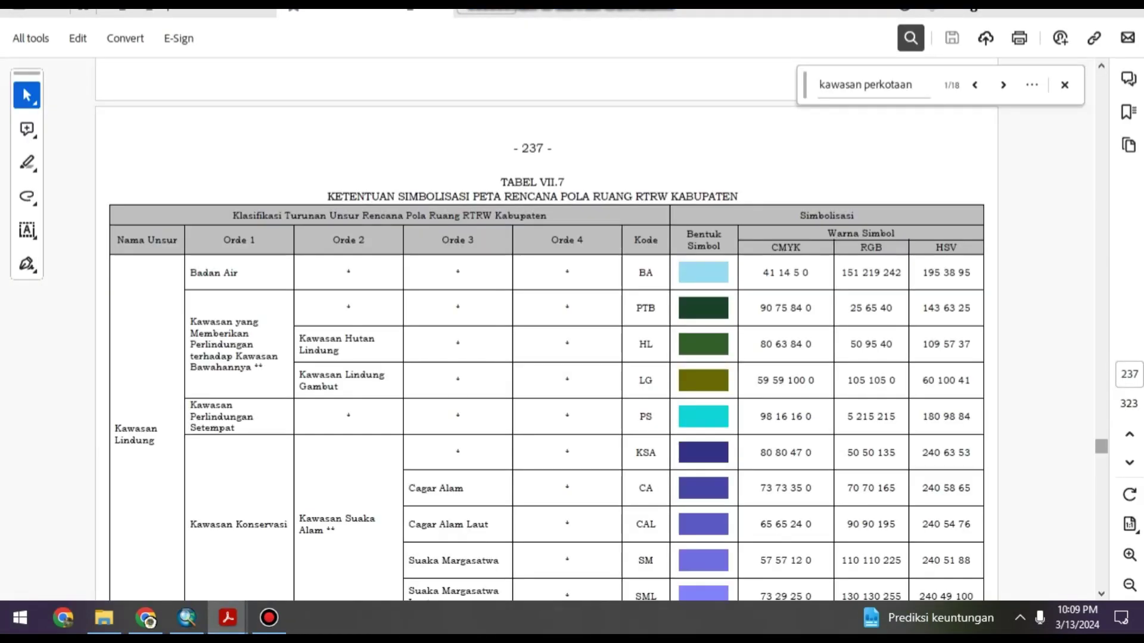
{"action": "mouse_move", "coordinate": [1101, 447]}
{"action": "left_mouse_down"}
{"action": "mouse_move", "coordinate": [1101, 80]}
{"action": "mouse_move", "coordinate": [1101, 445]}
{"action": "left_mouse_up"}
{"action": "key", "text": "Home"}
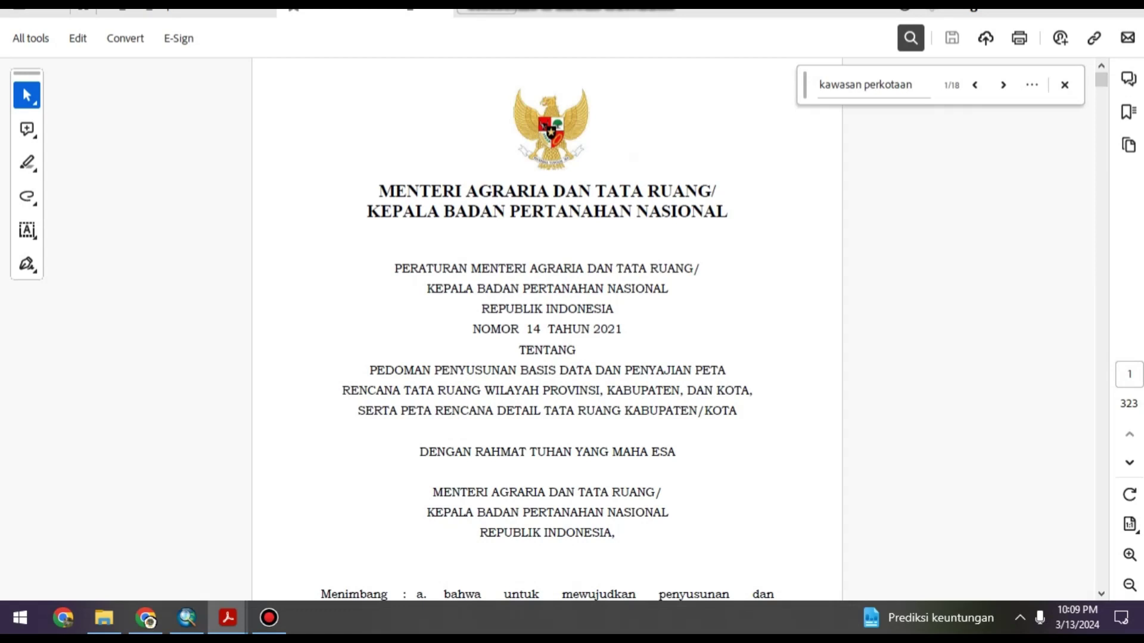
{"action": "scroll", "coordinate": [548, 327], "scroll_direction": "down", "scroll_amount": 2}
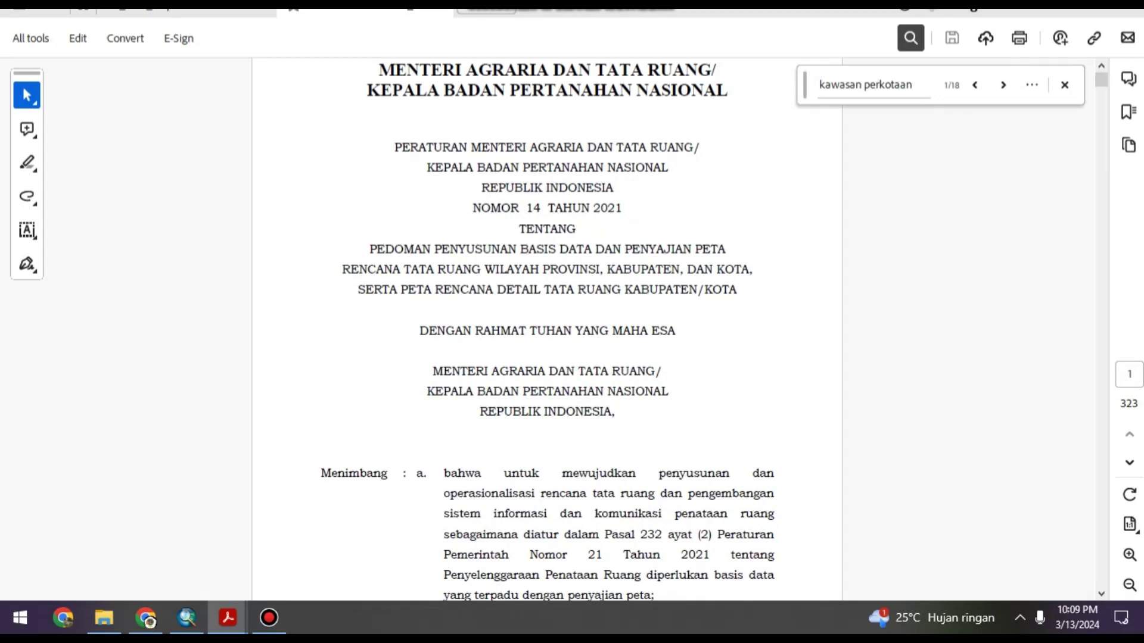
{"action": "scroll", "coordinate": [549, 333], "scroll_direction": "down", "scroll_amount": 1}
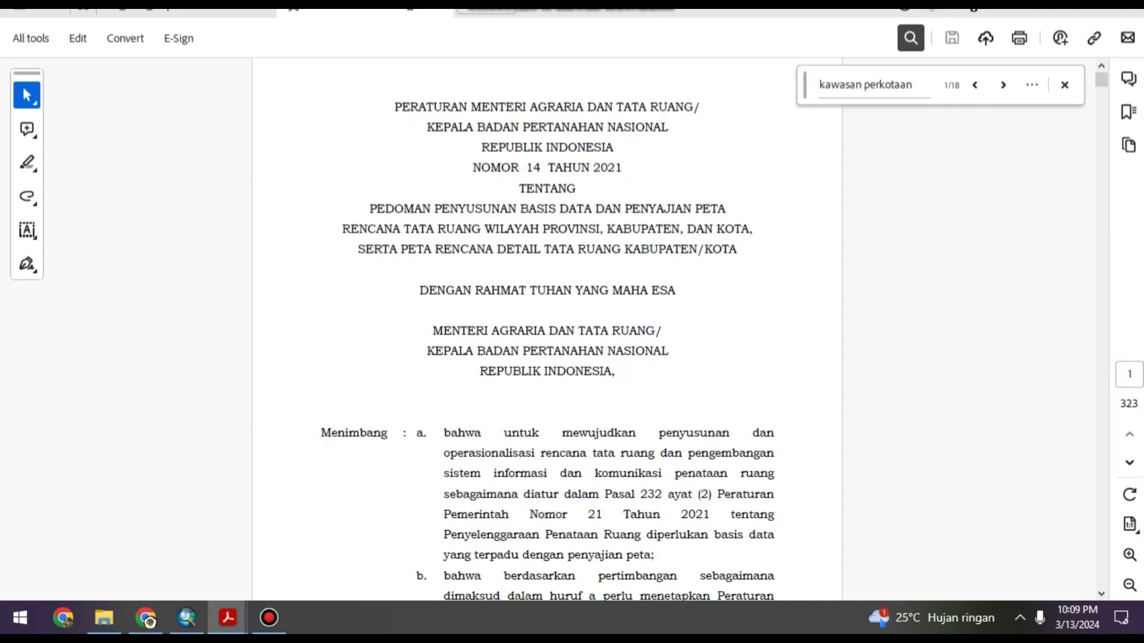
{"action": "scroll", "coordinate": [546, 327], "scroll_direction": "down", "scroll_amount": 15}
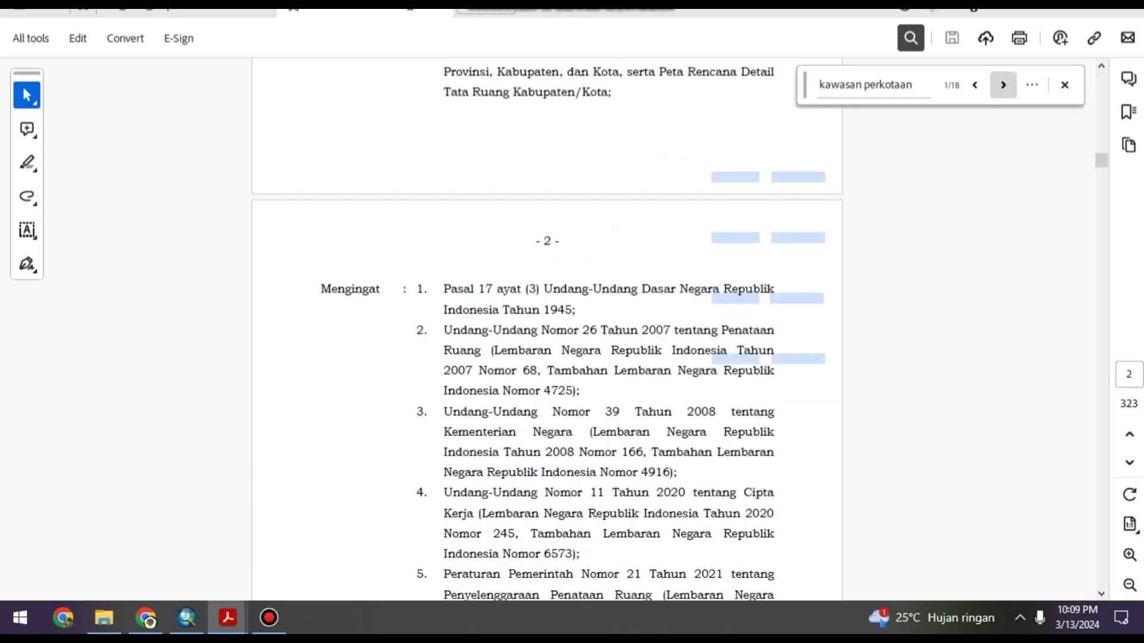
Step through the regulation's search matches for "kawasan perkotaan" to find the relevant classification tables
{"action": "left_click", "coordinate": [1002, 85]}
{"action": "left_click", "coordinate": [1002, 84]}
{"action": "left_click", "coordinate": [1003, 84]}
{"action": "left_click", "coordinate": [1002, 85]}
{"action": "left_click", "coordinate": [1003, 85]}
{"action": "left_click", "coordinate": [1002, 85]}
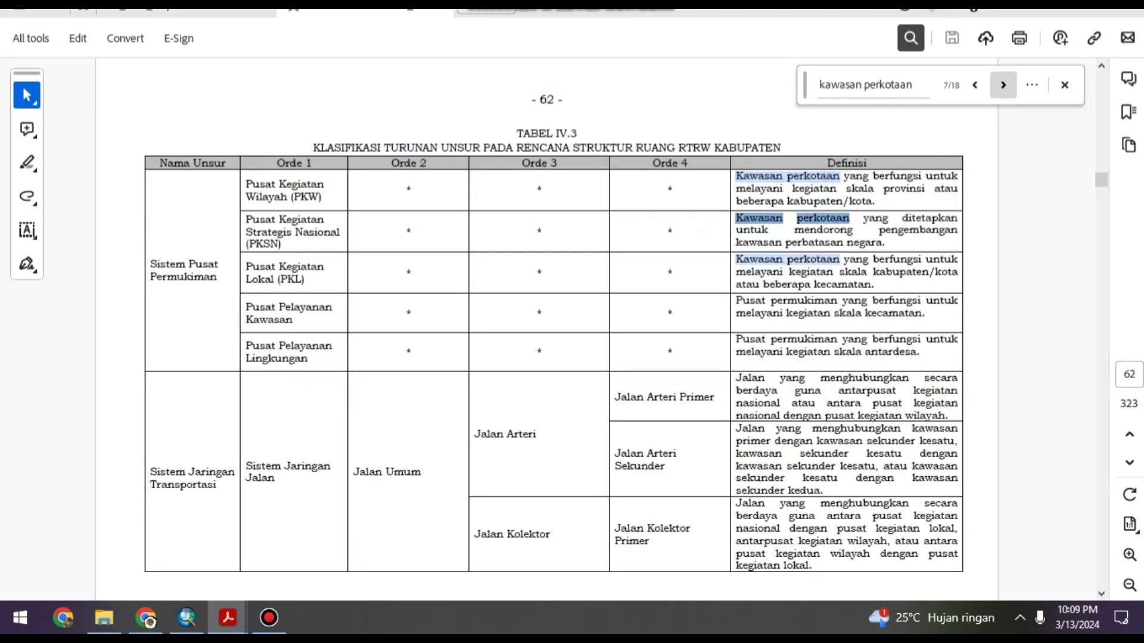
{"action": "key", "text": "Return"}
{"action": "key", "text": "Return"}
{"action": "key", "text": "Return"}
{"action": "key", "text": "Return"}
{"action": "key", "text": "Return"}
{"action": "key", "text": "Return"}
{"action": "key", "text": "Return"}
{"action": "key", "text": "Return"}
{"action": "key", "text": "Return"}
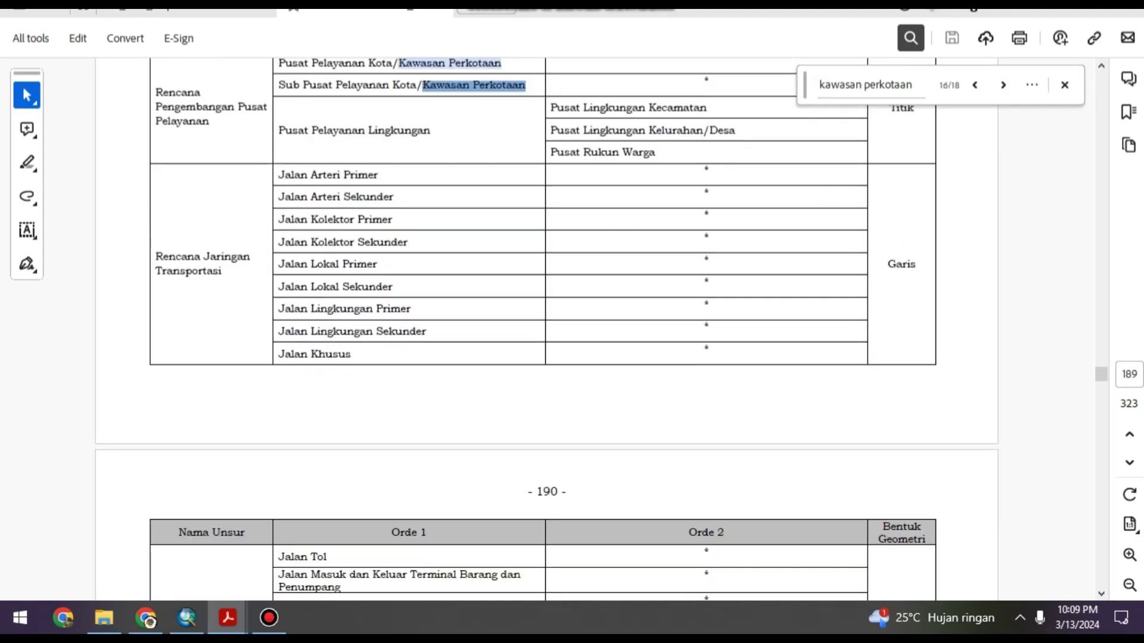
Browse the regulation for Tabel VII.7 on page 237, the symbolization rules for the RTRW Kabupaten spatial pattern plan
{"action": "scroll", "coordinate": [547, 329], "scroll_direction": "down", "scroll_amount": 8}
{"action": "left_click_drag", "start_coordinate": [1101, 376], "coordinate": [1101, 424]}
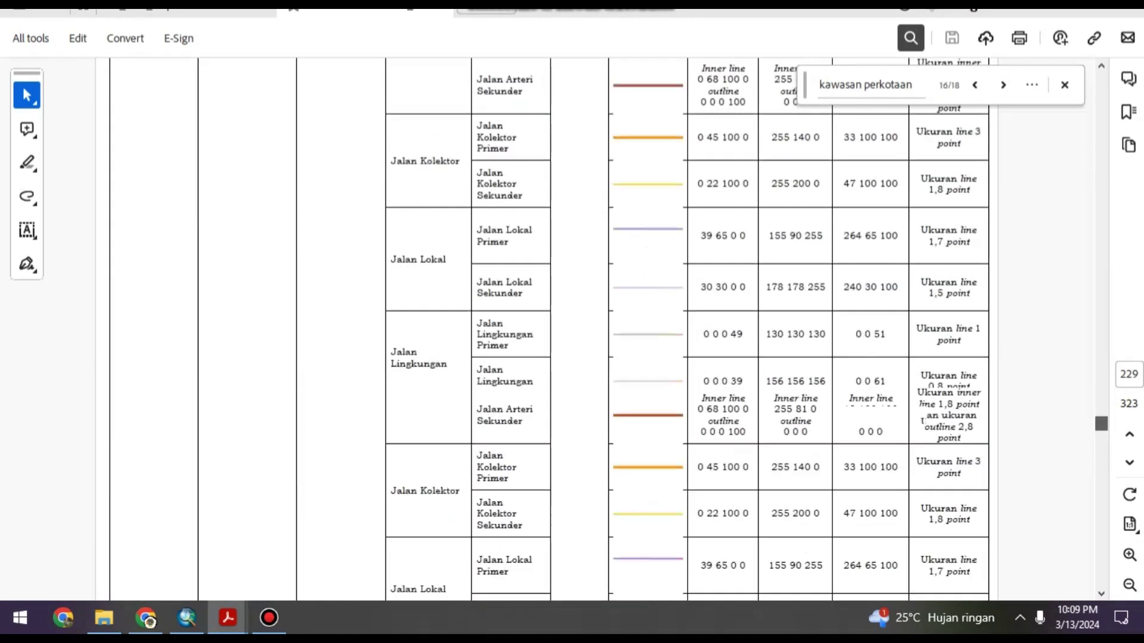
{"action": "scroll", "coordinate": [547, 327], "scroll_direction": "up", "scroll_amount": 20}
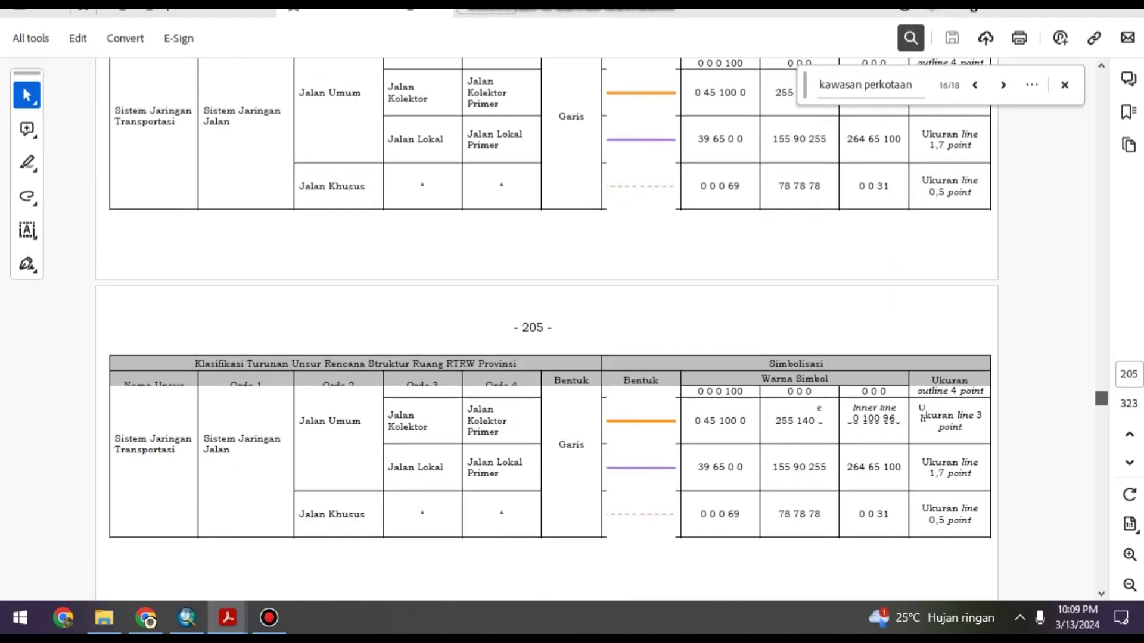
{"action": "scroll", "coordinate": [547, 327], "scroll_direction": "down", "scroll_amount": 12}
{"action": "scroll", "coordinate": [547, 327], "scroll_direction": "up", "scroll_amount": 4}
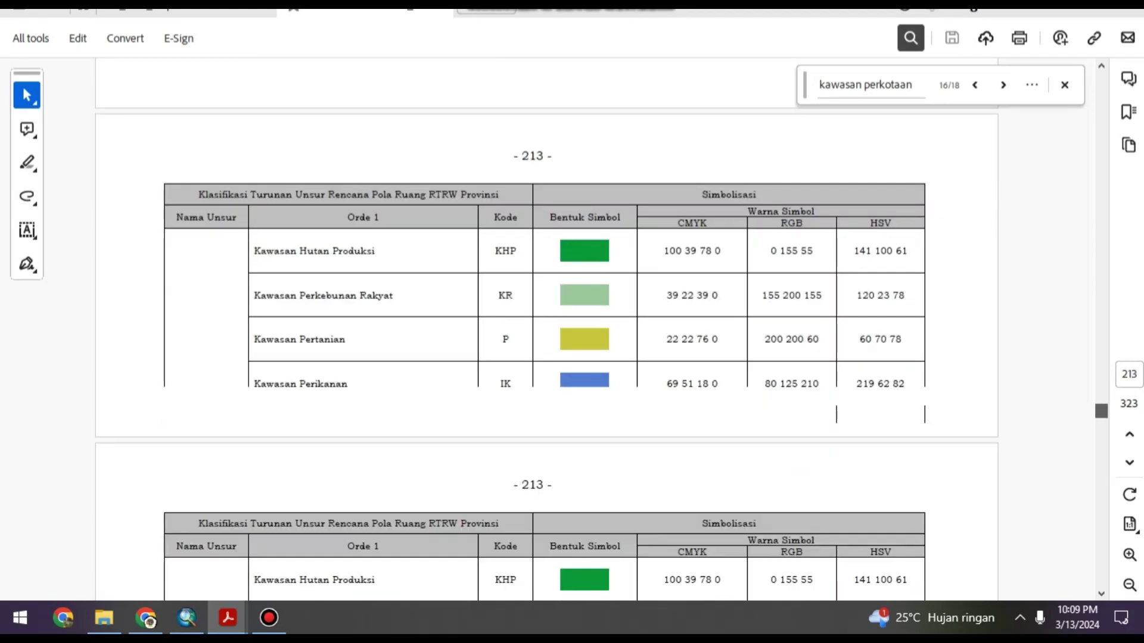
{"action": "scroll", "coordinate": [547, 328], "scroll_direction": "up", "scroll_amount": 10}
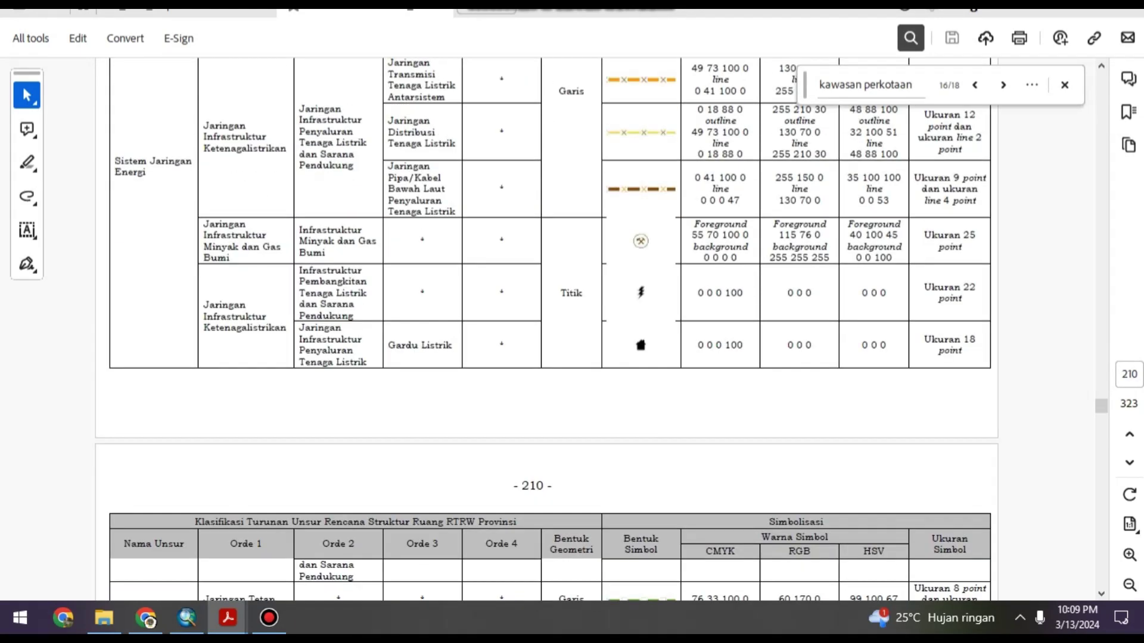
{"action": "scroll", "coordinate": [547, 327], "scroll_direction": "up", "scroll_amount": 15}
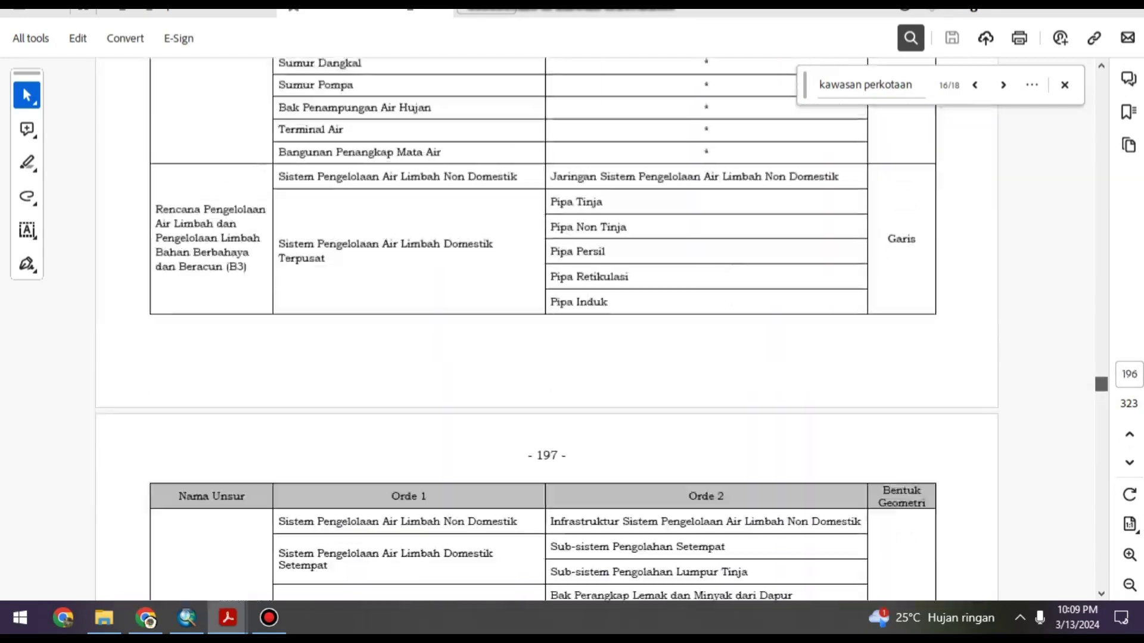
{"action": "scroll", "coordinate": [547, 328], "scroll_direction": "up", "scroll_amount": 20}
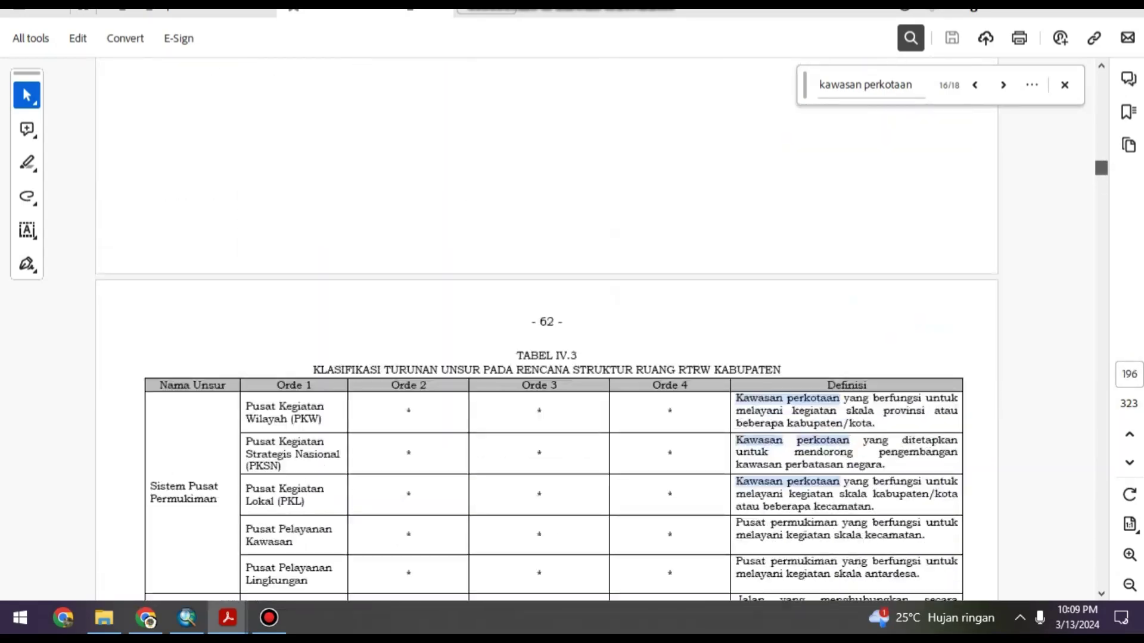
{"action": "scroll", "coordinate": [547, 327], "scroll_direction": "down", "scroll_amount": 20}
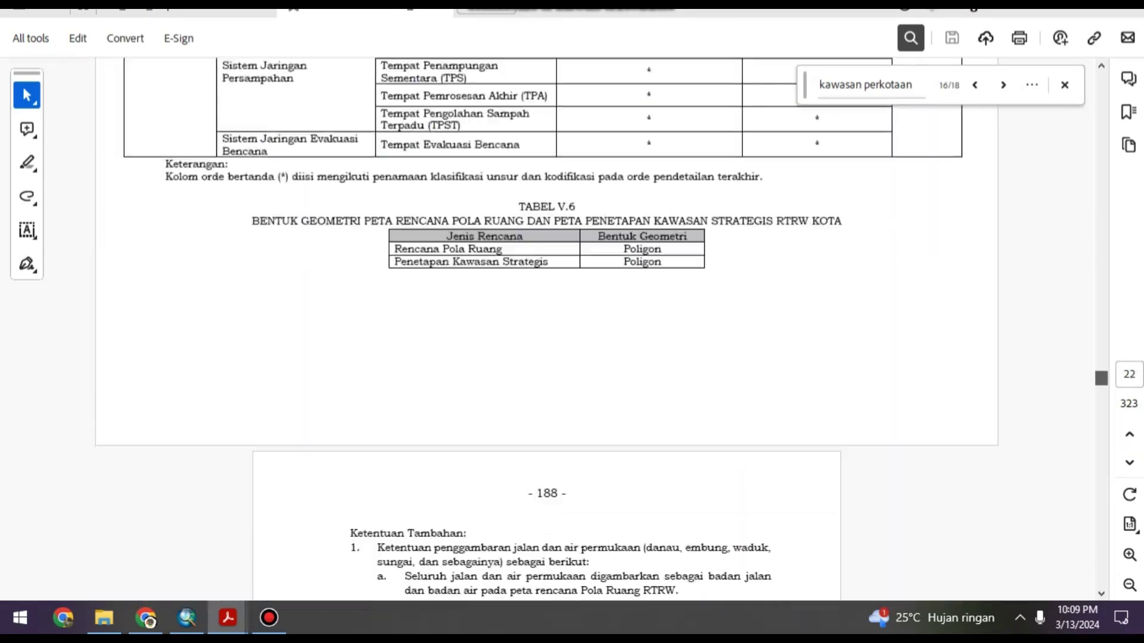
{"action": "scroll", "coordinate": [547, 328], "scroll_direction": "down", "scroll_amount": 10}
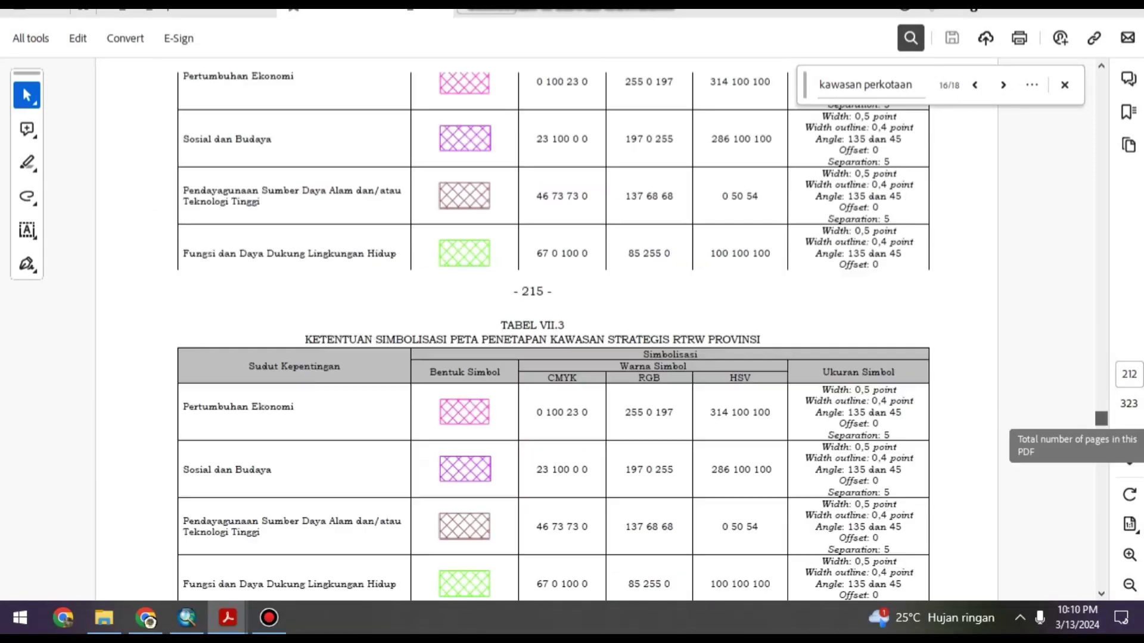
{"action": "scroll", "coordinate": [547, 328], "scroll_direction": "down", "scroll_amount": 20}
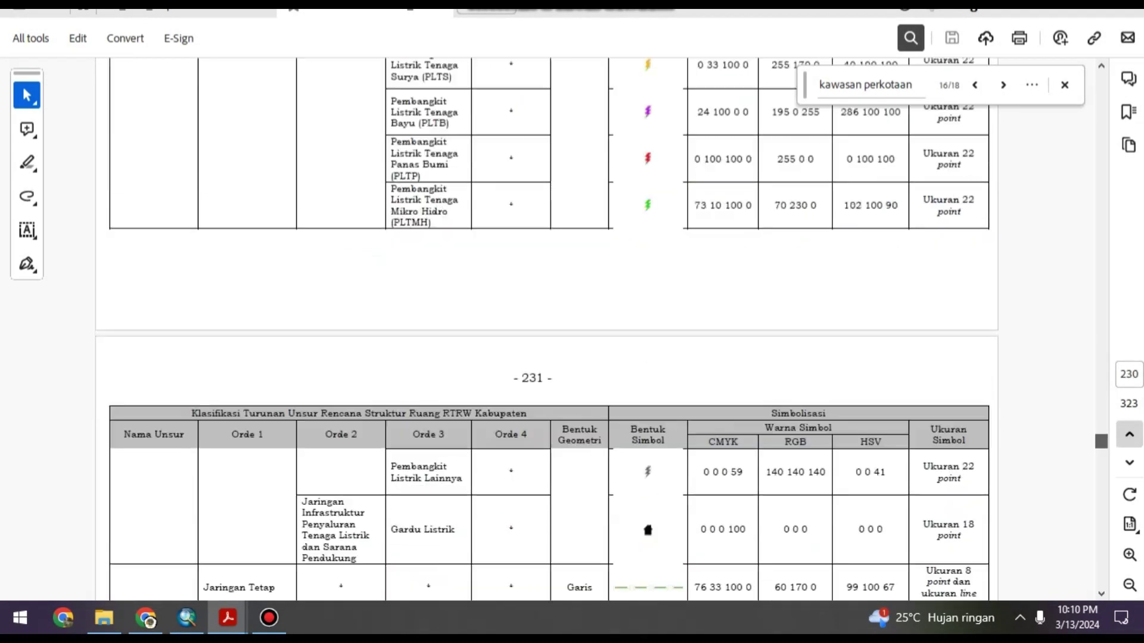
{"action": "left_click_drag", "start_coordinate": [1101, 447], "coordinate": [1101, 452]}
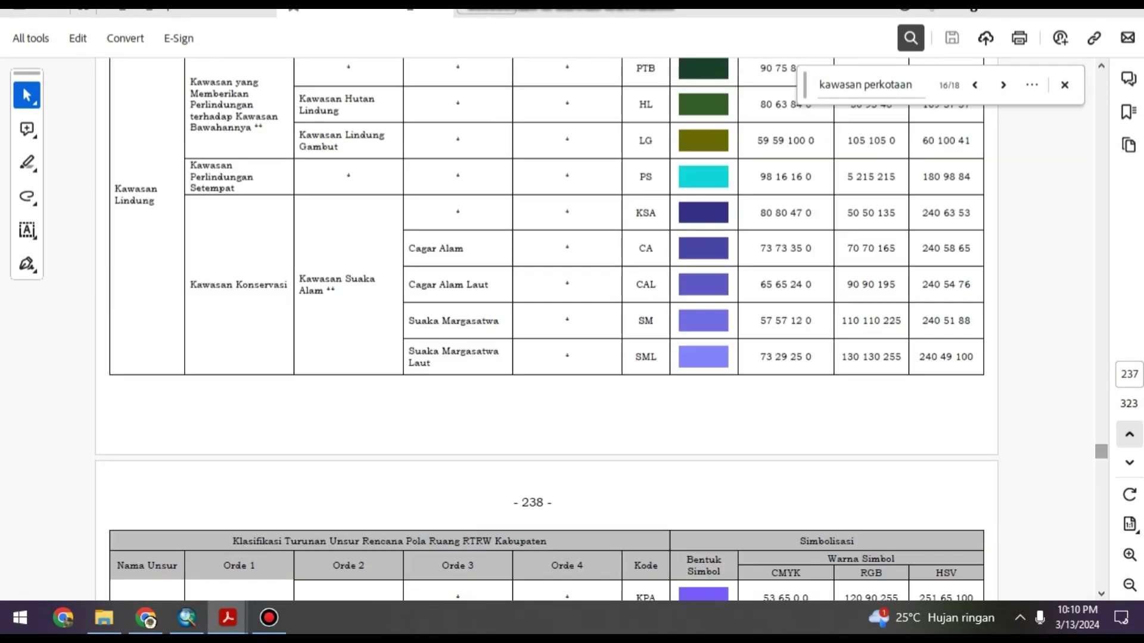
{"action": "scroll", "coordinate": [547, 327], "scroll_direction": "up", "scroll_amount": 3}
{"action": "scroll", "coordinate": [547, 328], "scroll_direction": "up", "scroll_amount": 3}
{"action": "scroll", "coordinate": [547, 327], "scroll_direction": "down", "scroll_amount": 3}
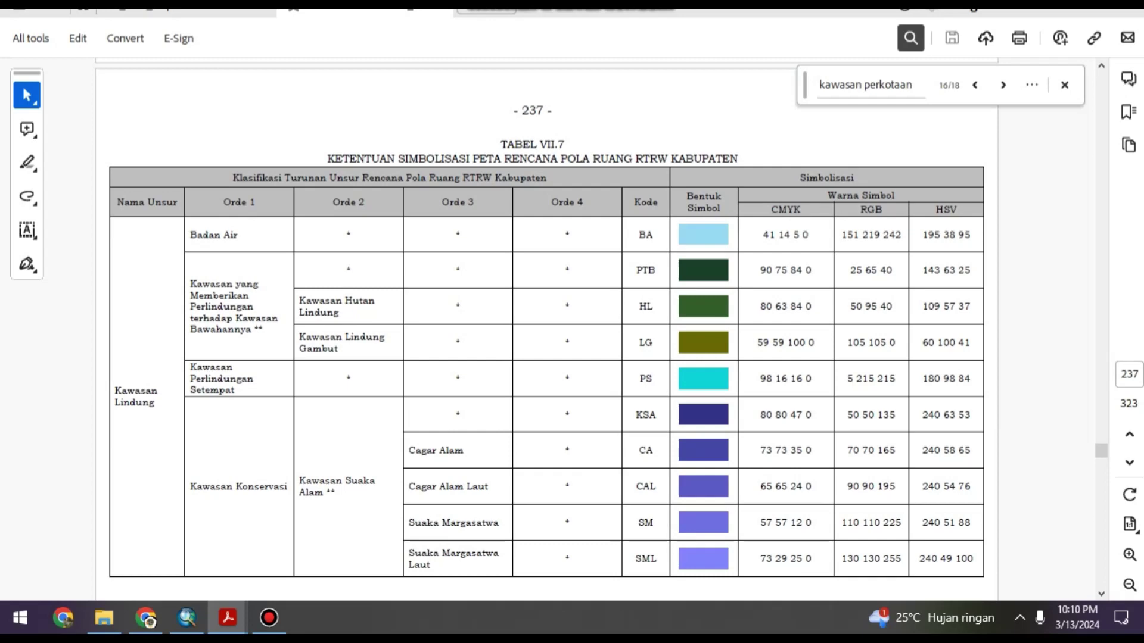
{"action": "scroll", "coordinate": [547, 328], "scroll_direction": "down", "scroll_amount": 1}
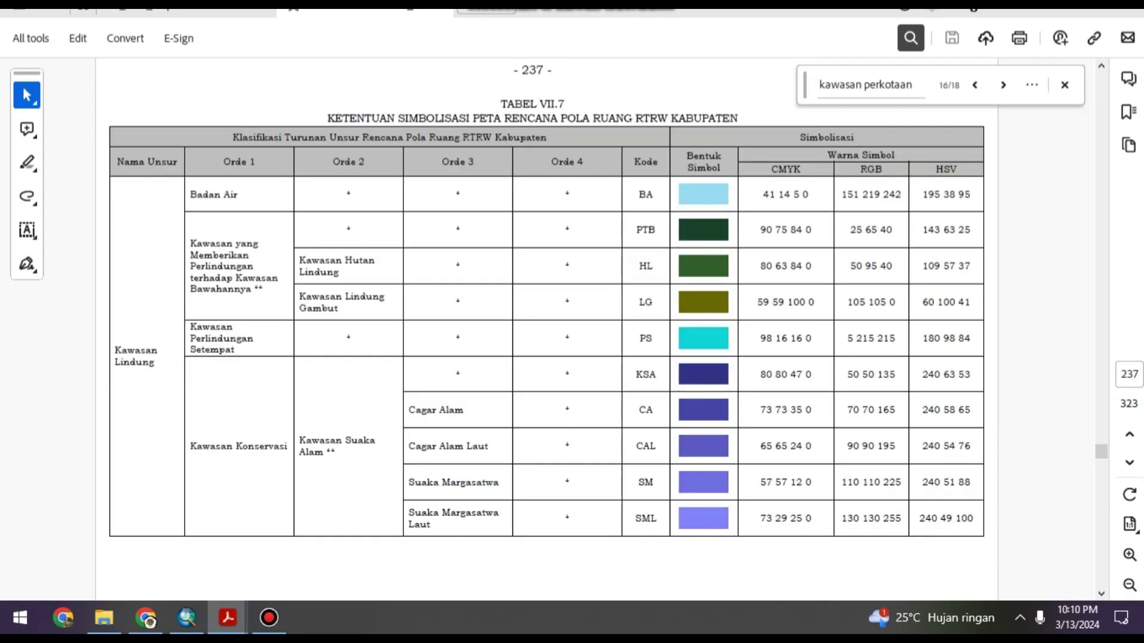
Read through the Tabel VII.7 classes on pages 237 to 240, examining the Kawasan Pertanian entries for a match to dryland farming
{"action": "left_click", "coordinate": [186, 618]}
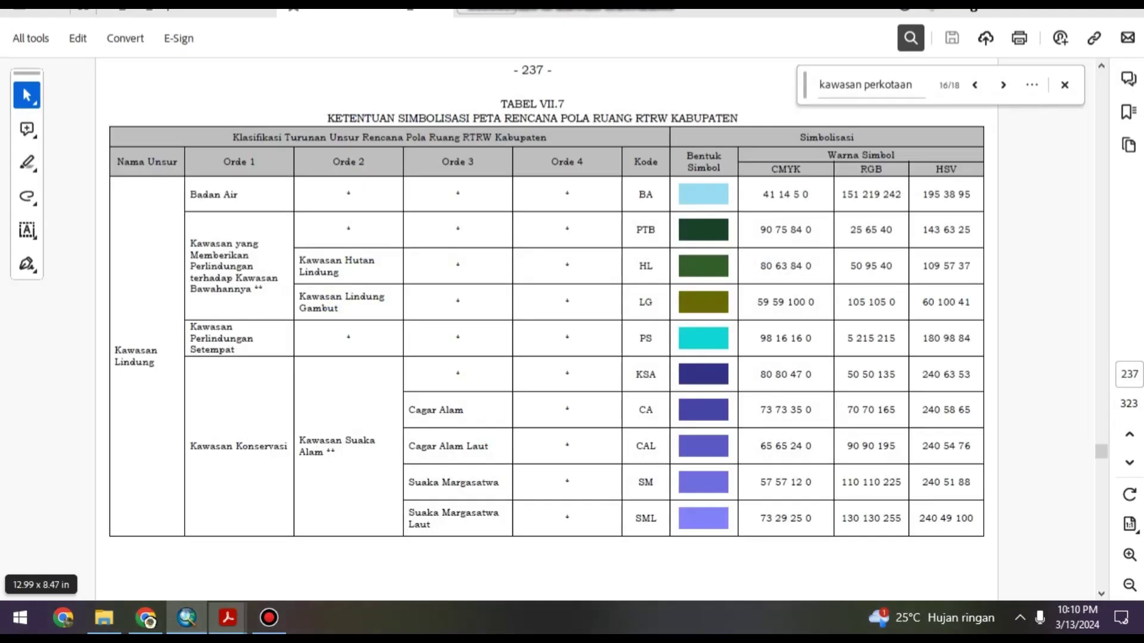
{"action": "left_click", "coordinate": [228, 618]}
{"action": "scroll", "coordinate": [546, 328], "scroll_direction": "down", "scroll_amount": 10}
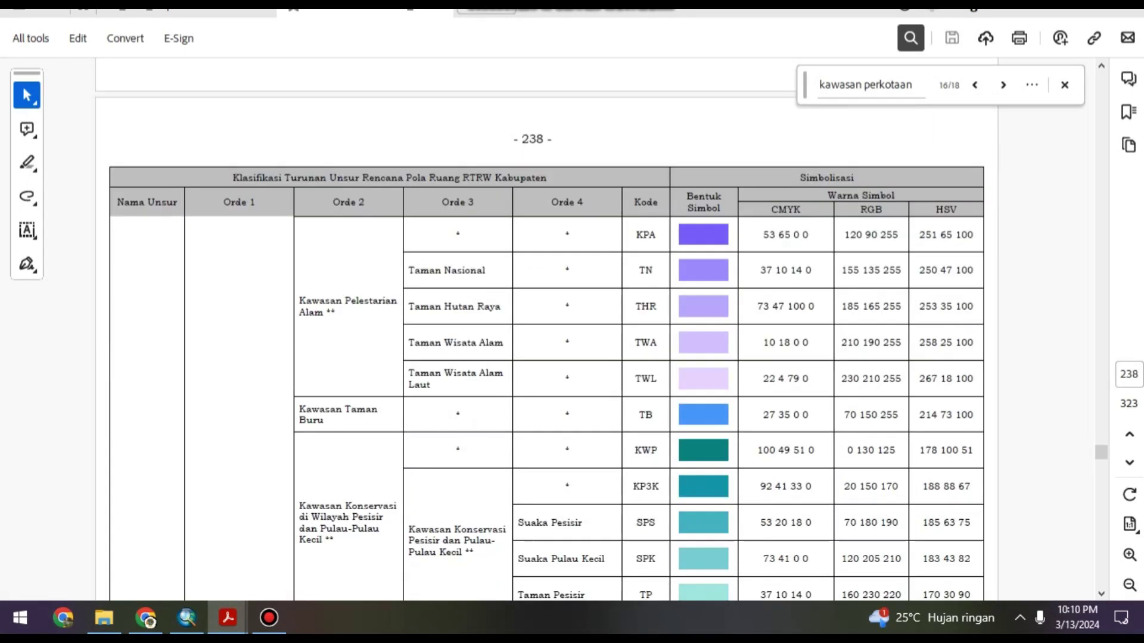
{"action": "scroll", "coordinate": [546, 328], "scroll_direction": "down", "scroll_amount": 15}
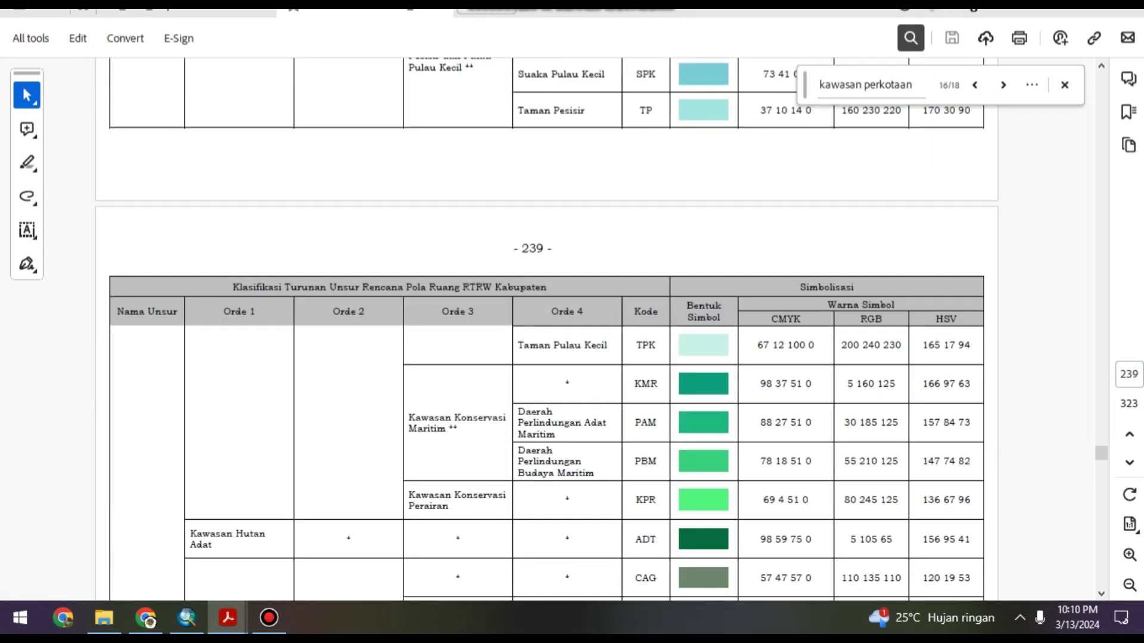
{"action": "scroll", "coordinate": [546, 327], "scroll_direction": "down", "scroll_amount": 5}
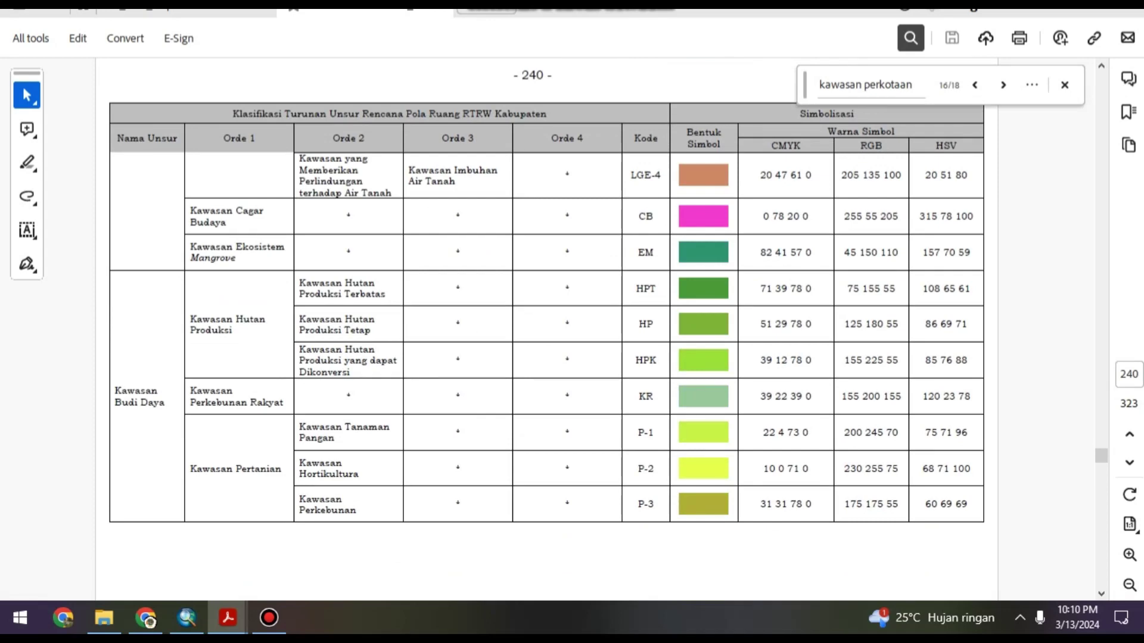
{"action": "scroll", "coordinate": [546, 328], "scroll_direction": "down", "scroll_amount": 3}
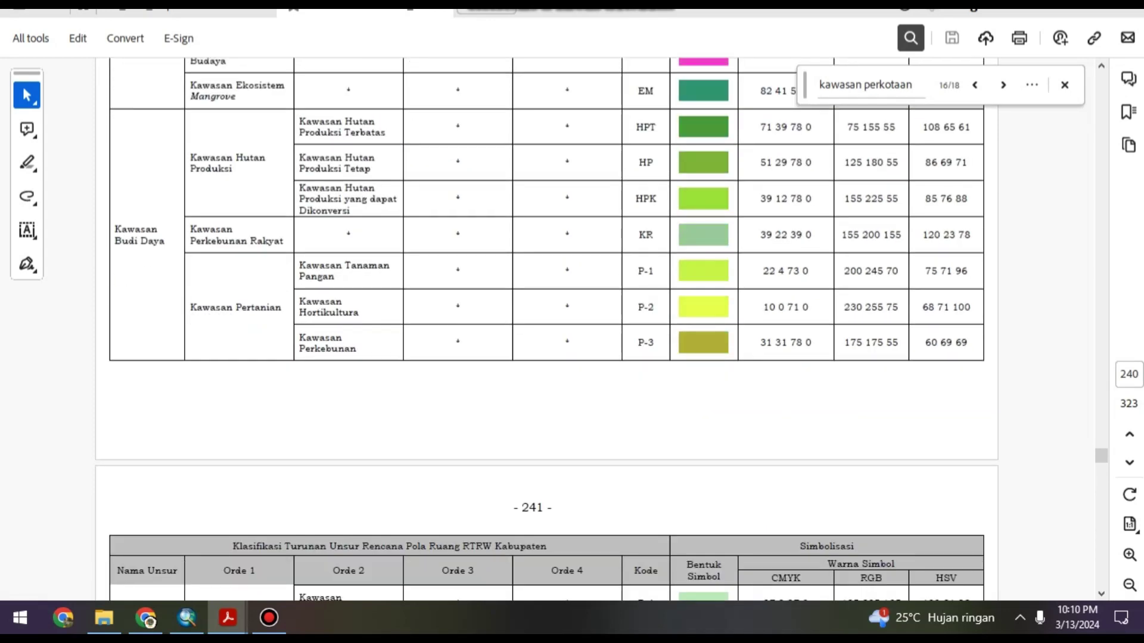
{"action": "left_click_drag", "start_coordinate": [345, 235], "coordinate": [343, 302]}
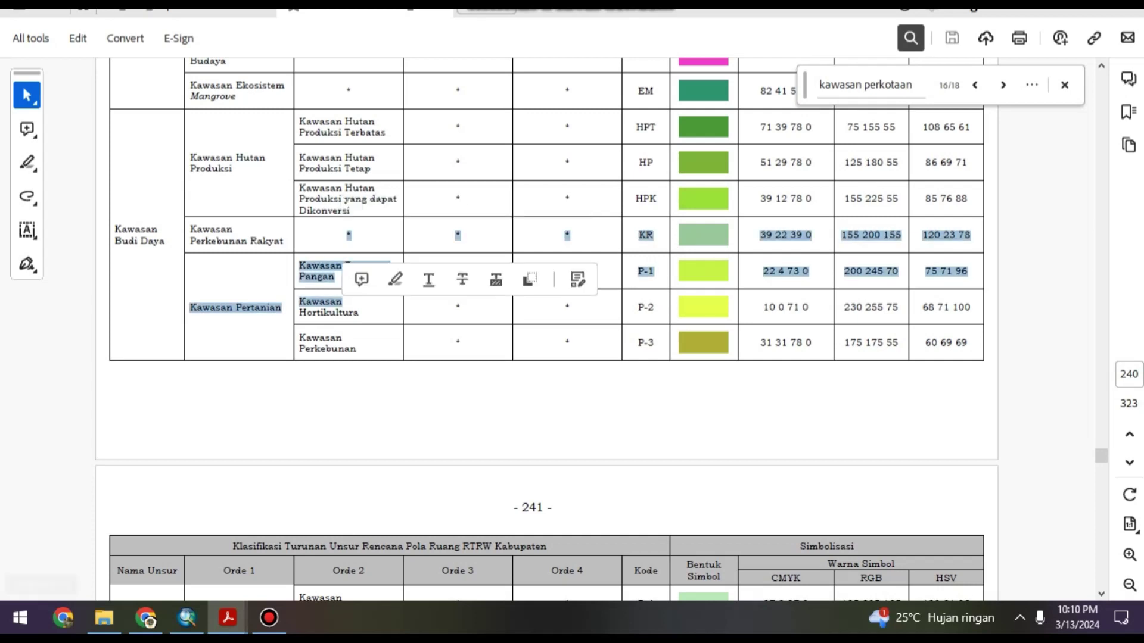
Switch to ArcMap and enter Kawasan Tanaman Pangan as Pola_Ruang for the first Pertanian Lahan Kering row of Data_Bathin3_Clip
{"action": "key", "text": "alt+Tab"}
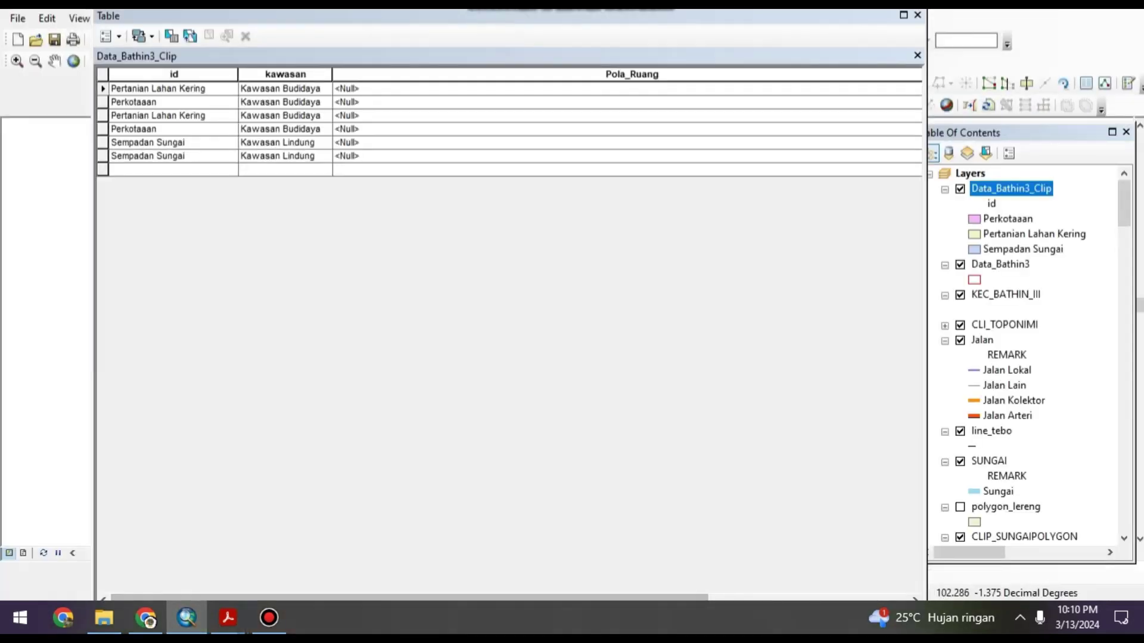
{"action": "right_click", "coordinate": [1007, 187]}
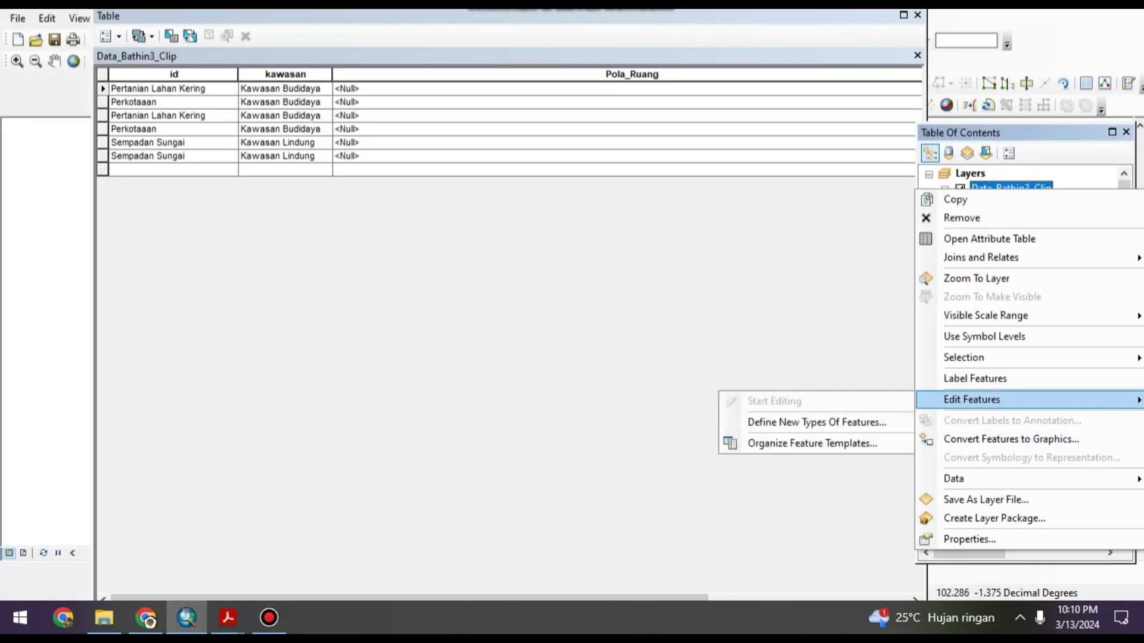
{"action": "left_click", "coordinate": [347, 102]}
{"action": "left_click", "coordinate": [347, 88]}
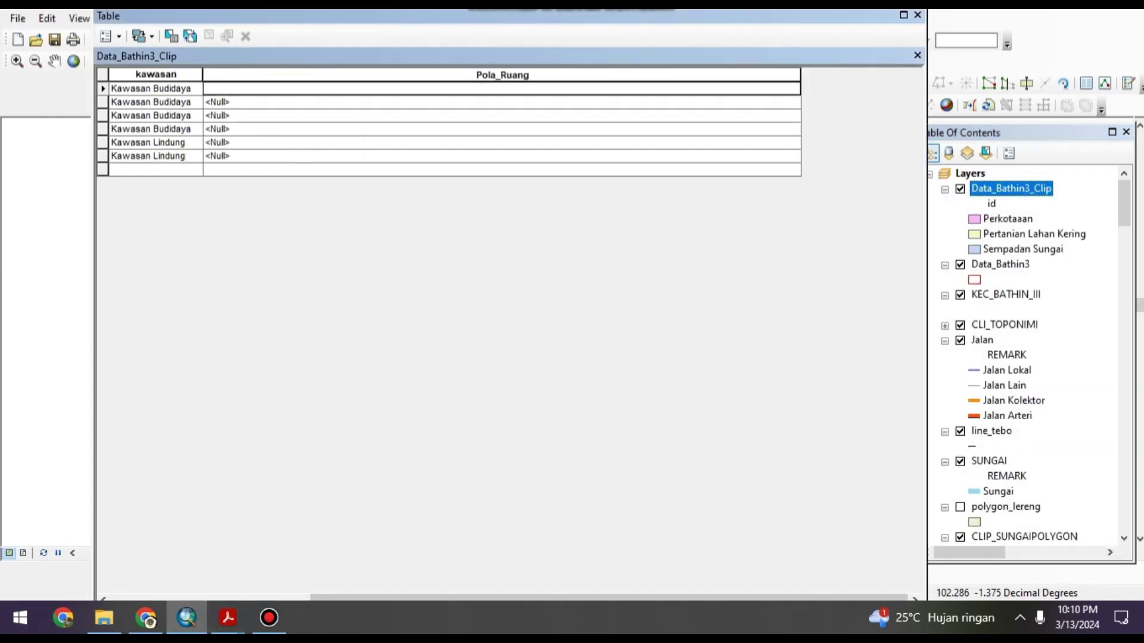
{"action": "left_click_drag", "start_coordinate": [501, 23], "coordinate": [516, 9]}
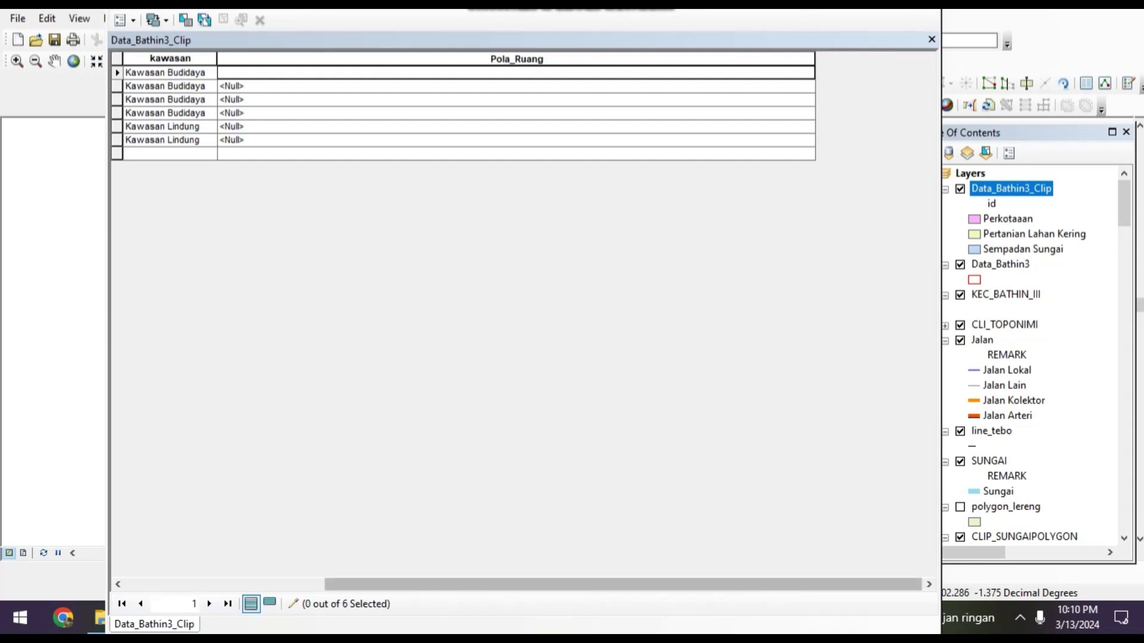
{"action": "left_click_drag", "start_coordinate": [622, 585], "coordinate": [463, 585]}
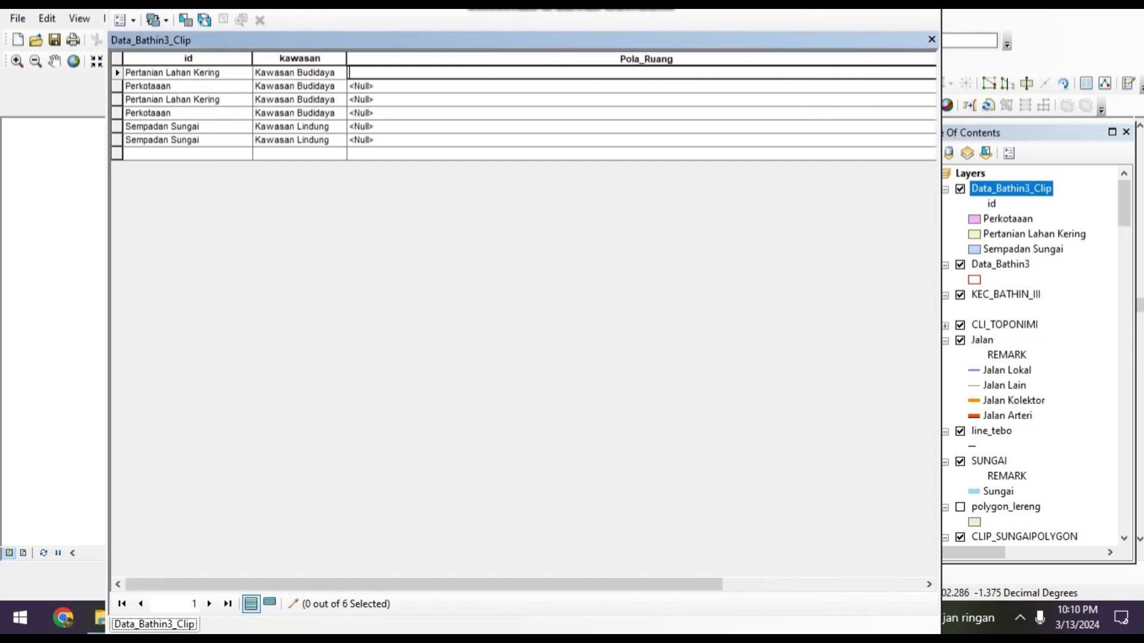
{"action": "type", "text": "Kawasan"}
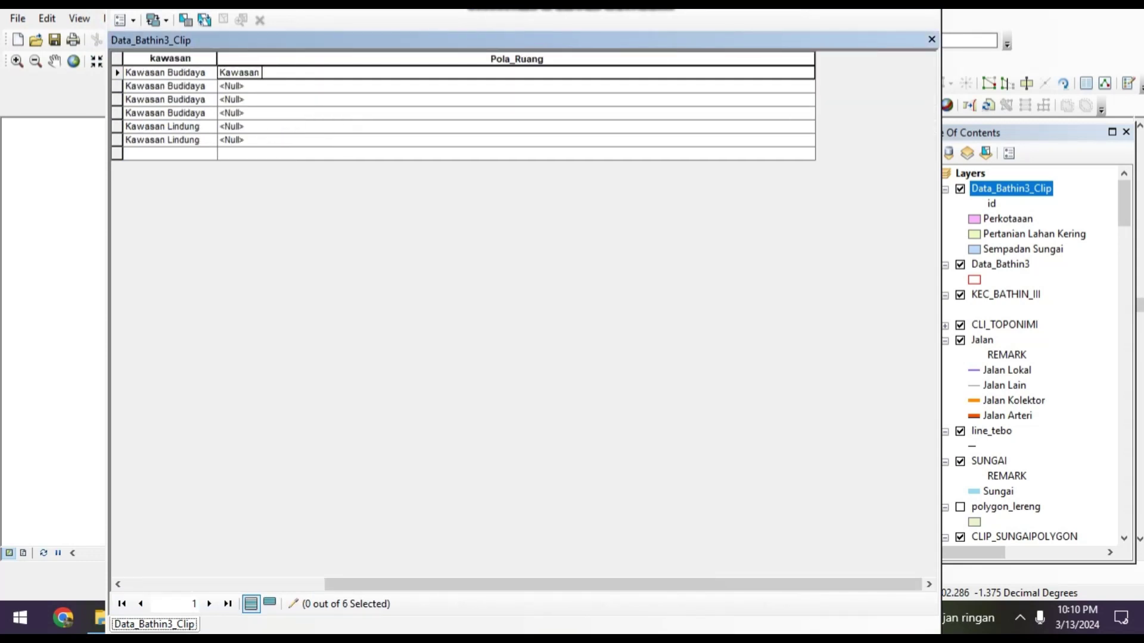
{"action": "type", "text": " Tanaman Pangan"}
{"action": "left_click", "coordinate": [516, 126]}
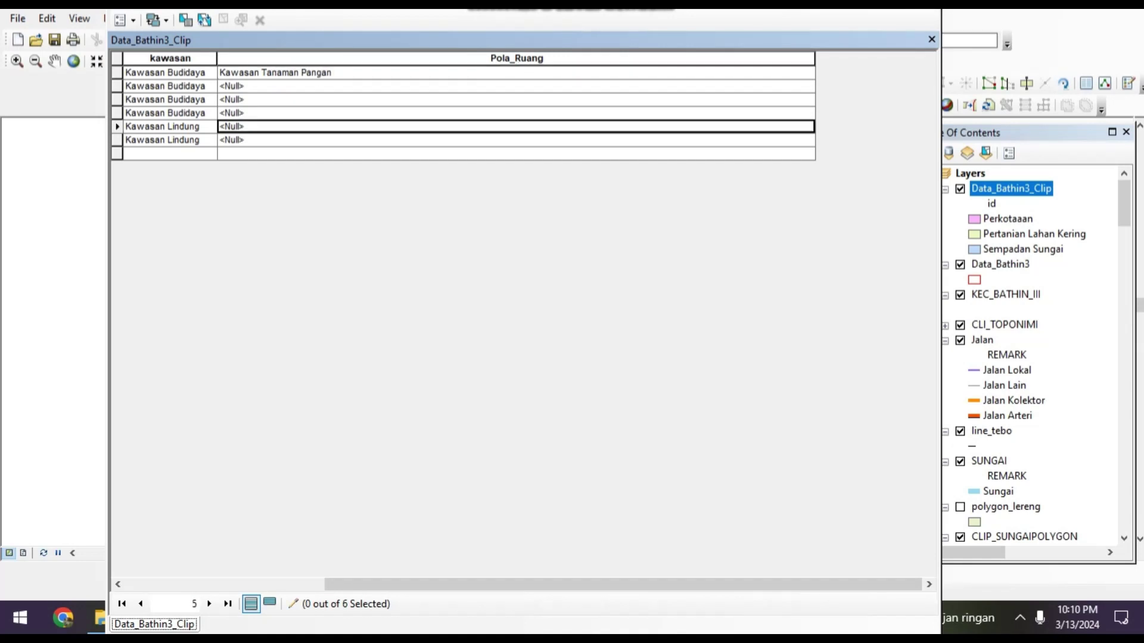
Copy the Kawasan Tanaman Pangan value into the Pola_Ruang cell of the second Pertanian Lahan Kering row
{"action": "double_click", "coordinate": [275, 73]}
{"action": "key", "text": "ctrl+c"}
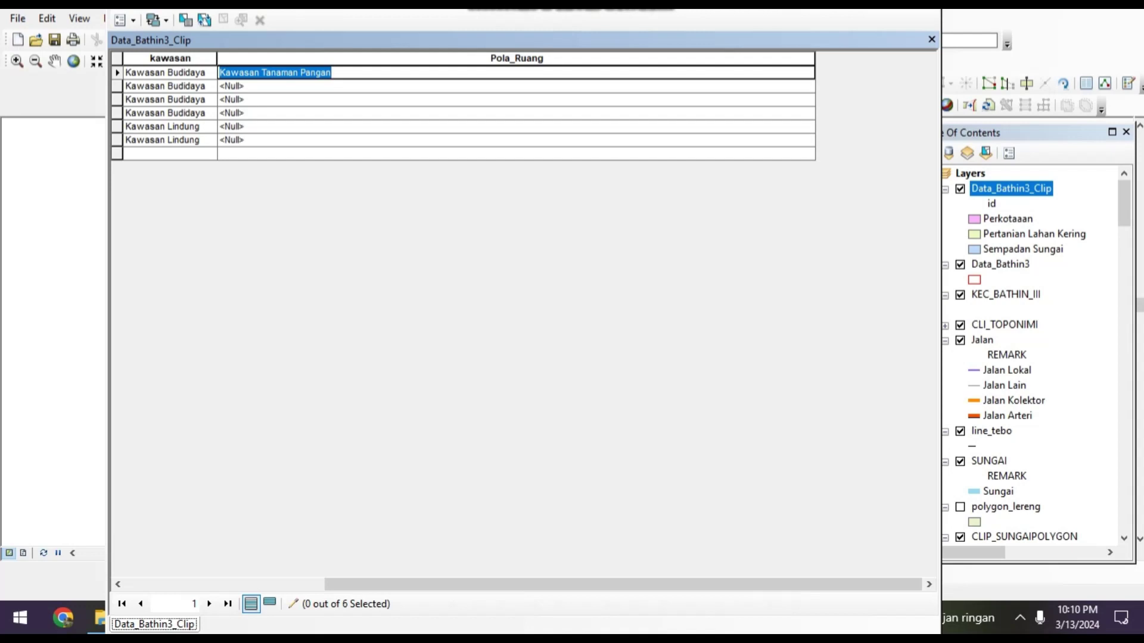
{"action": "left_click_drag", "start_coordinate": [623, 584], "coordinate": [424, 584]}
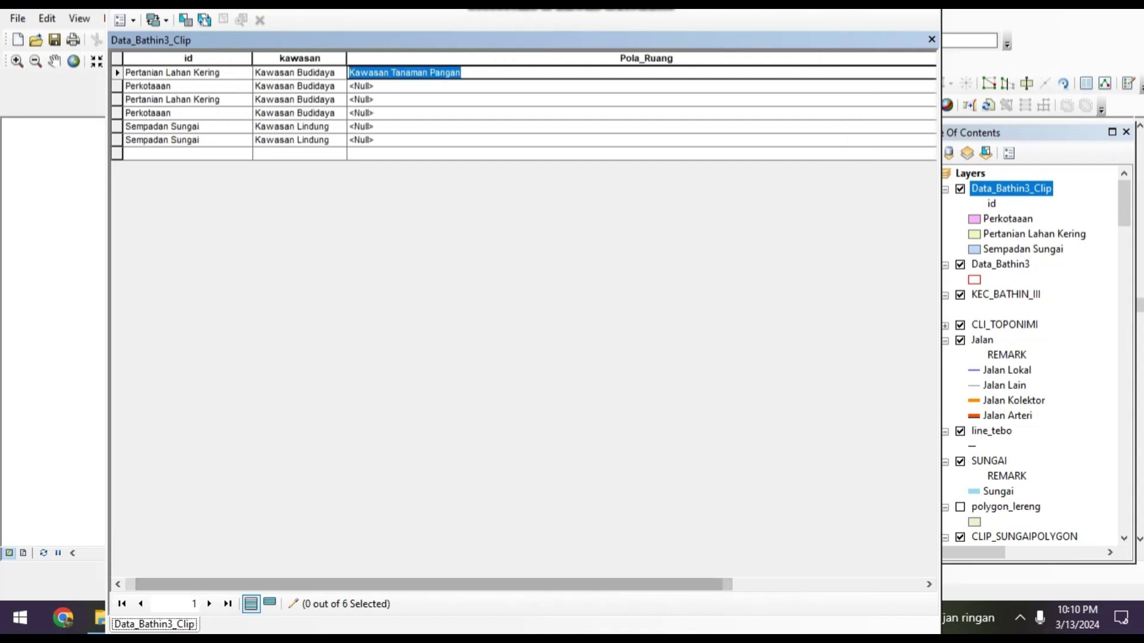
{"action": "left_click", "coordinate": [404, 100]}
{"action": "key", "text": "ctrl+v"}
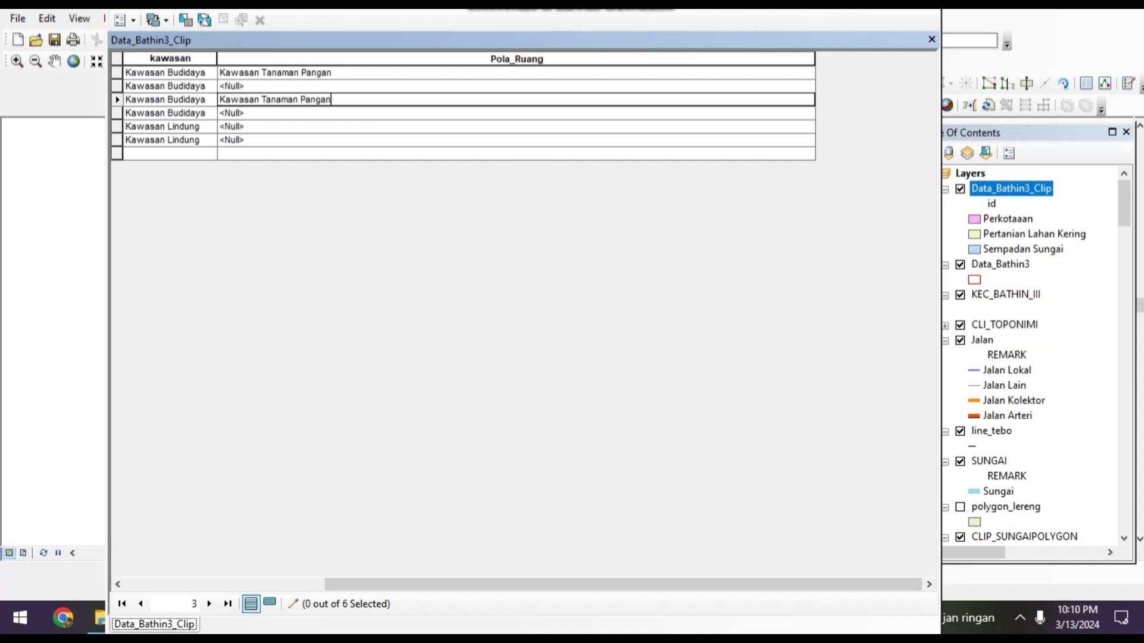
Look up the urban settlement class on page 242 of the regulation PDF and enter Kawasan Permukiman Perkotaan as Pola_Ruang for the first Perkotaaan row in ArcMap
{"action": "left_click_drag", "start_coordinate": [624, 584], "coordinate": [463, 584]}
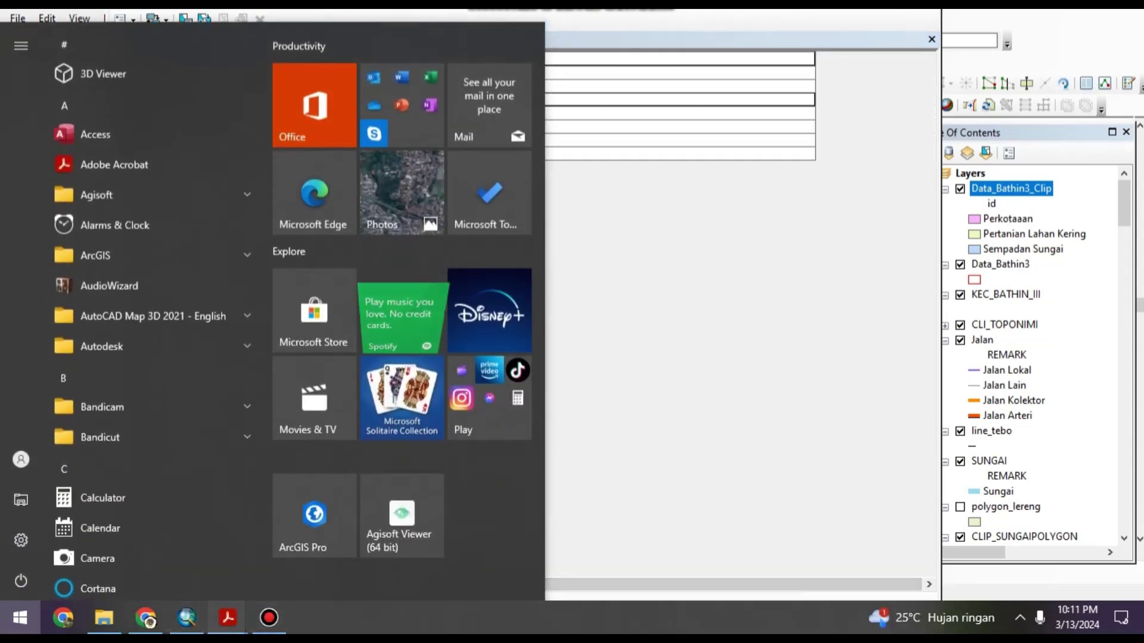
{"action": "mouse_move", "coordinate": [227, 618]}
{"action": "left_click", "coordinate": [324, 542]}
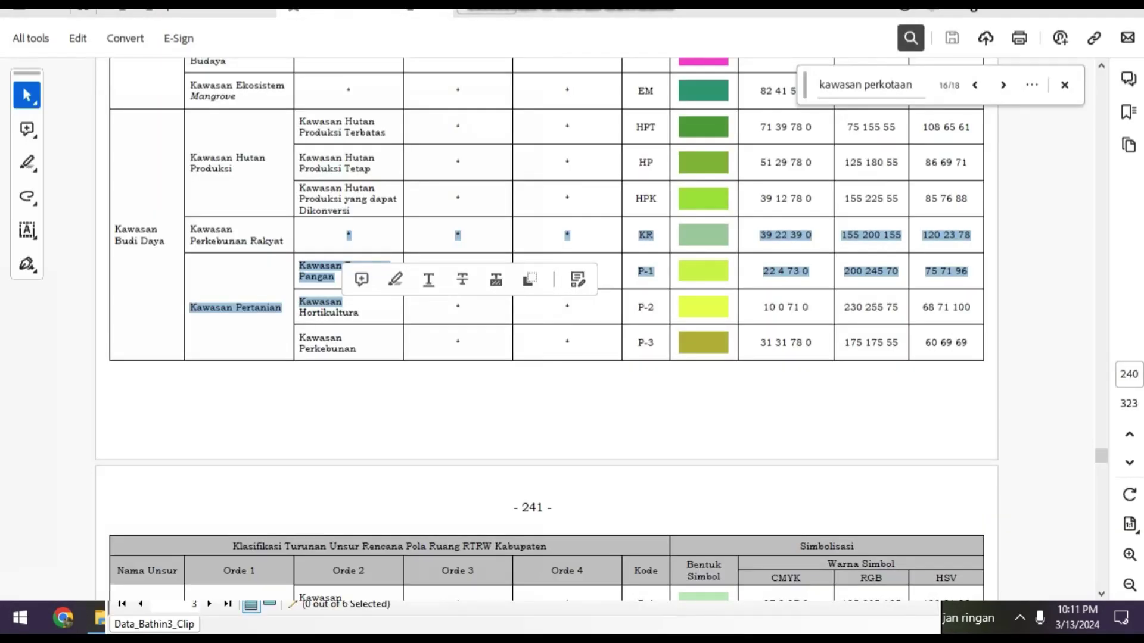
{"action": "scroll", "coordinate": [546, 328], "scroll_direction": "down", "scroll_amount": 15}
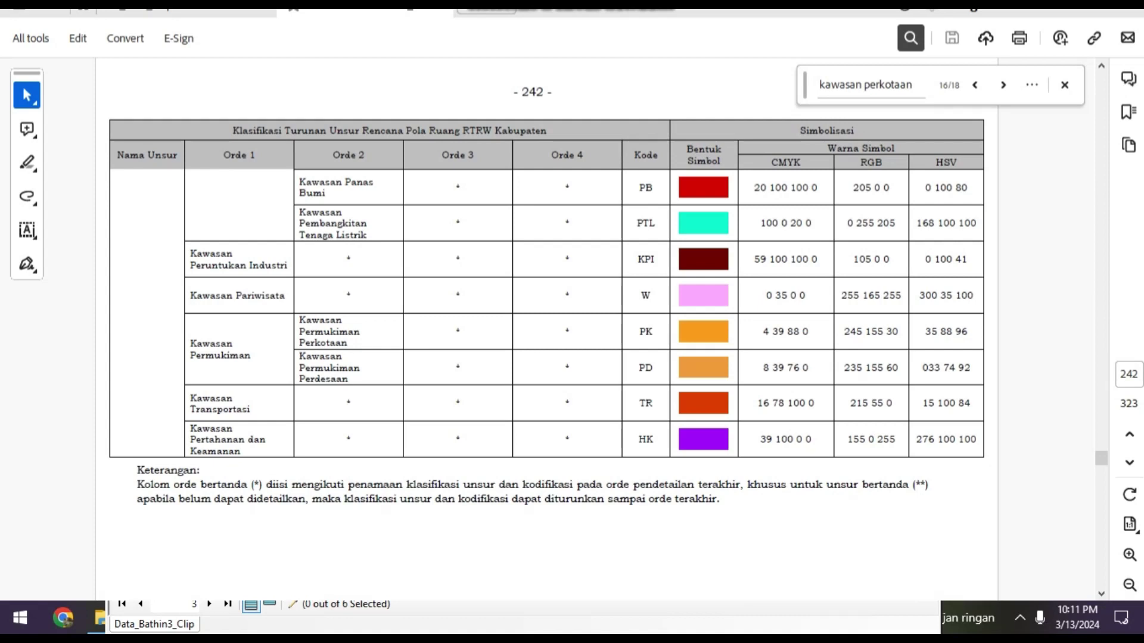
{"action": "left_click_drag", "start_coordinate": [299, 320], "coordinate": [360, 327]}
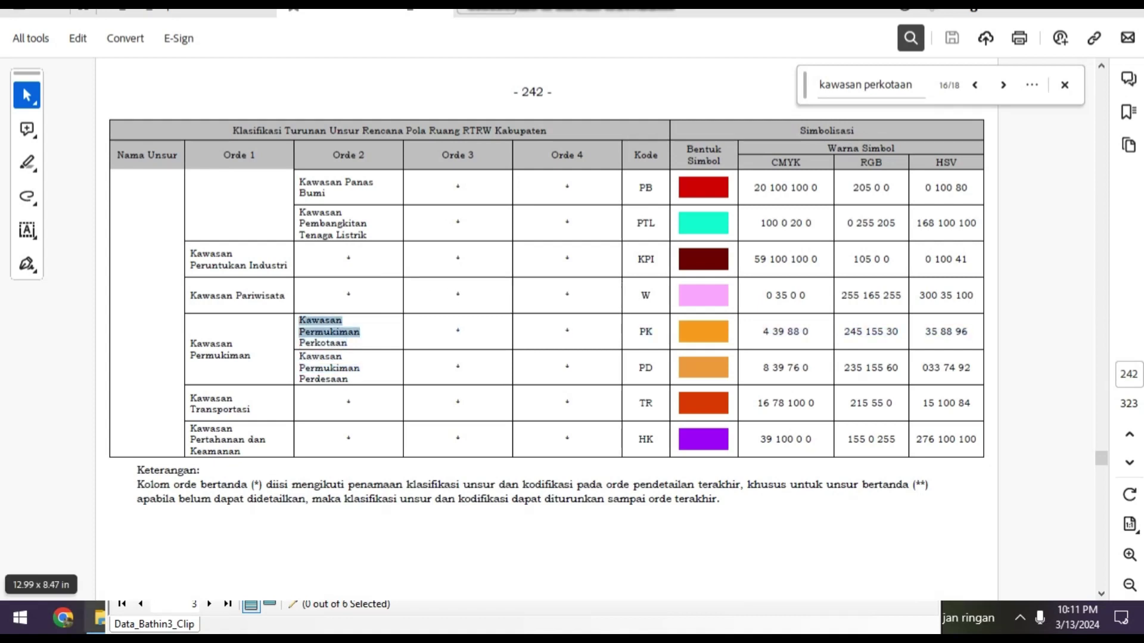
{"action": "left_click", "coordinate": [19, 618]}
{"action": "left_click", "coordinate": [187, 618]}
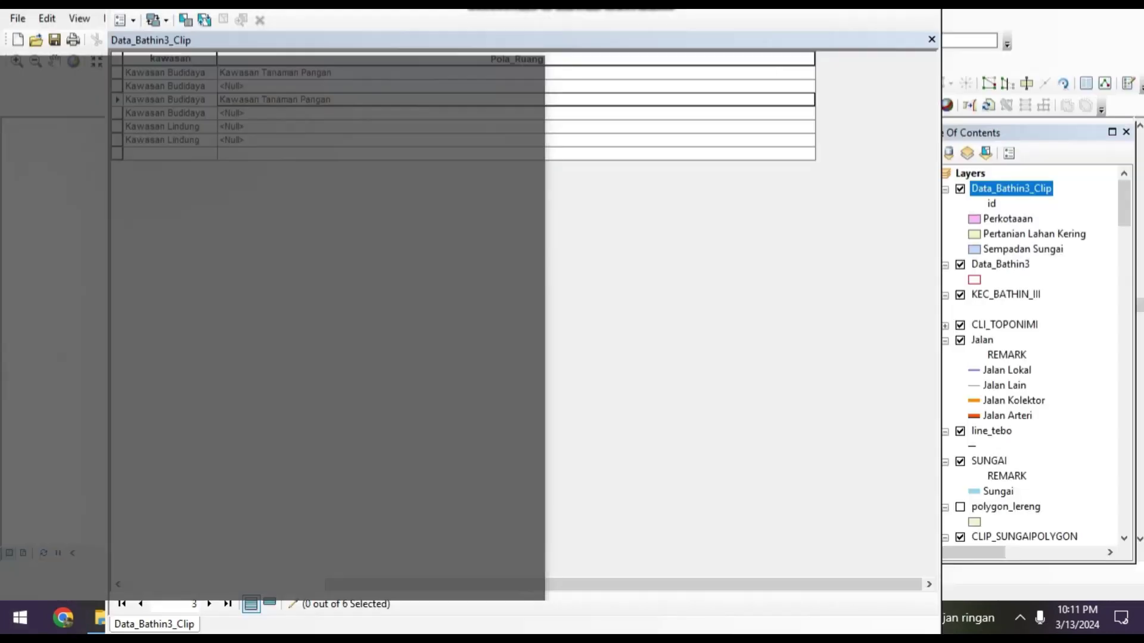
{"action": "left_click", "coordinate": [232, 86]}
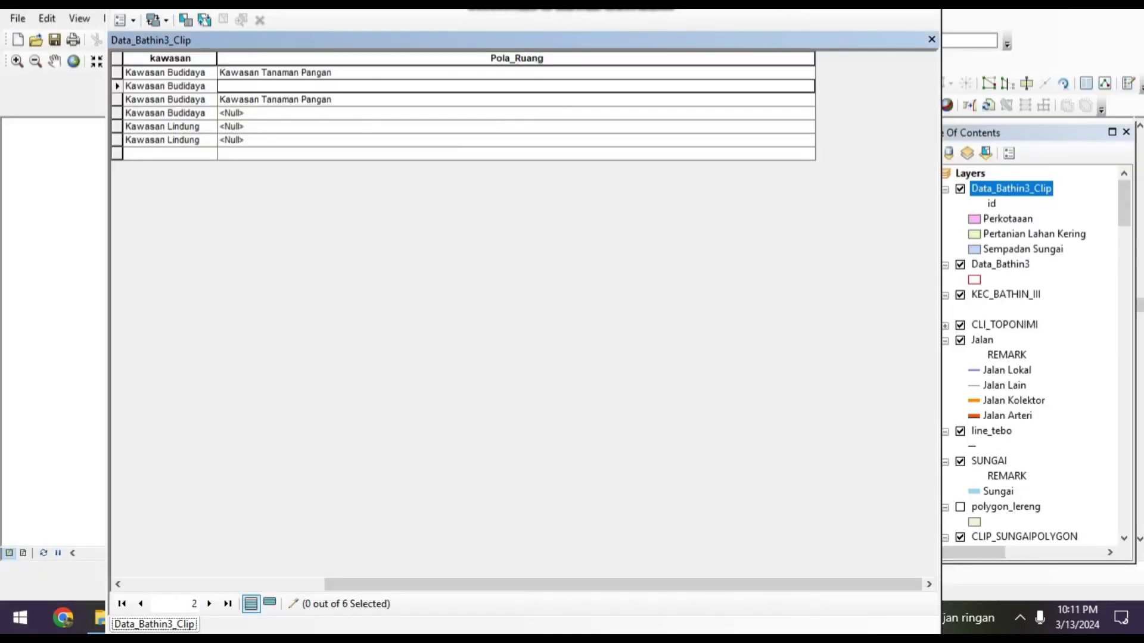
{"action": "type", "text": "Kawasan Permukiman Perkotaan"}
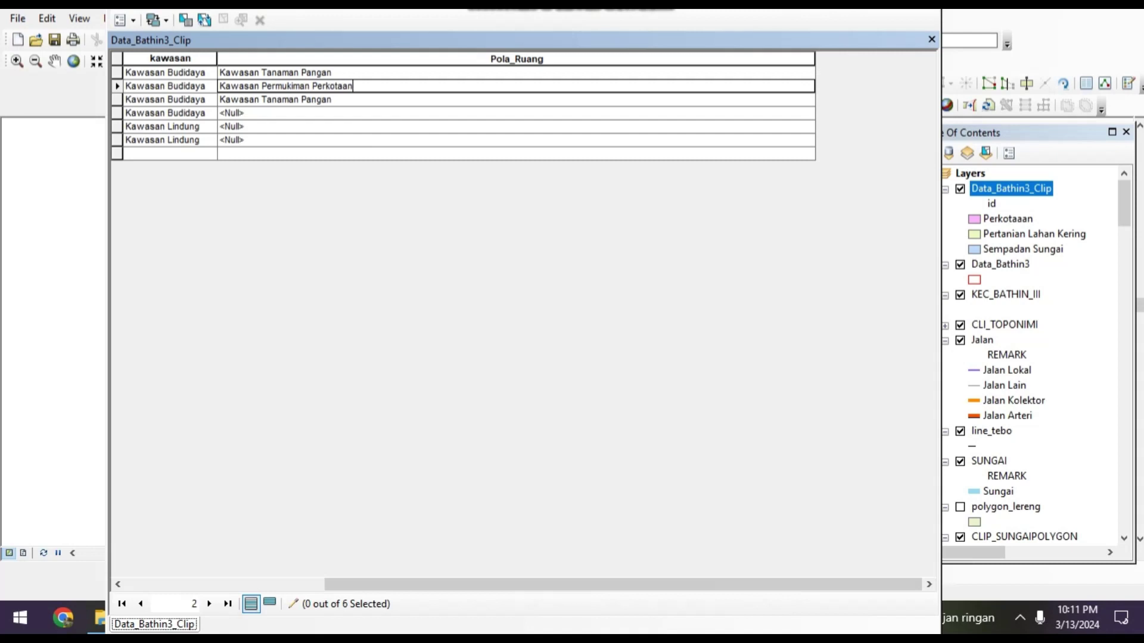
Copy the Kawasan Permukiman Perkotaan value into the Pola_Ruang cell of the second Perkotaaan row
{"action": "key", "text": "ctrl+shift+Left"}
{"action": "key", "text": "ctrl+shift+Left"}
{"action": "key", "text": "ctrl+shift+Left"}
{"action": "key", "text": "ctrl+c"}
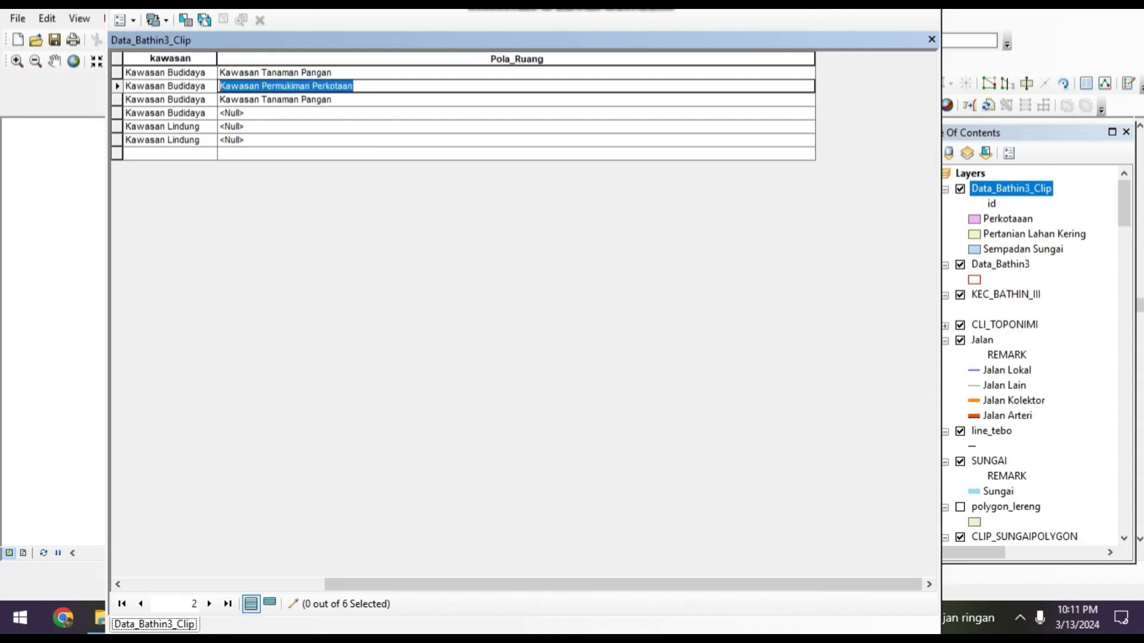
{"action": "left_click", "coordinate": [232, 113]}
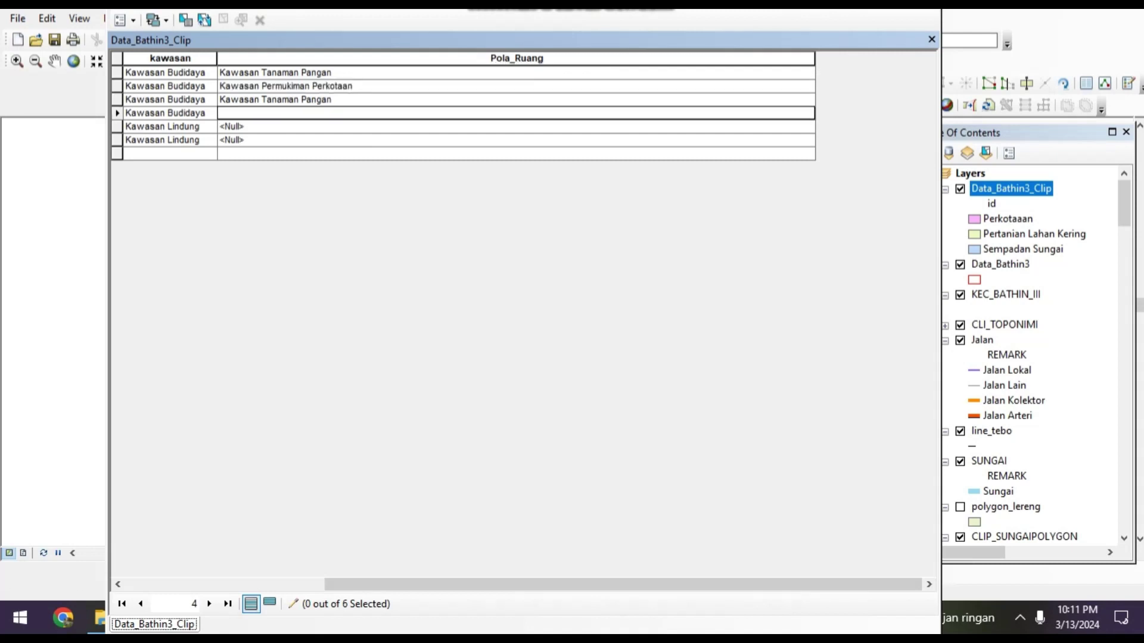
{"action": "key", "text": "ctrl+v"}
{"action": "left_click_drag", "start_coordinate": [623, 585], "coordinate": [426, 585]}
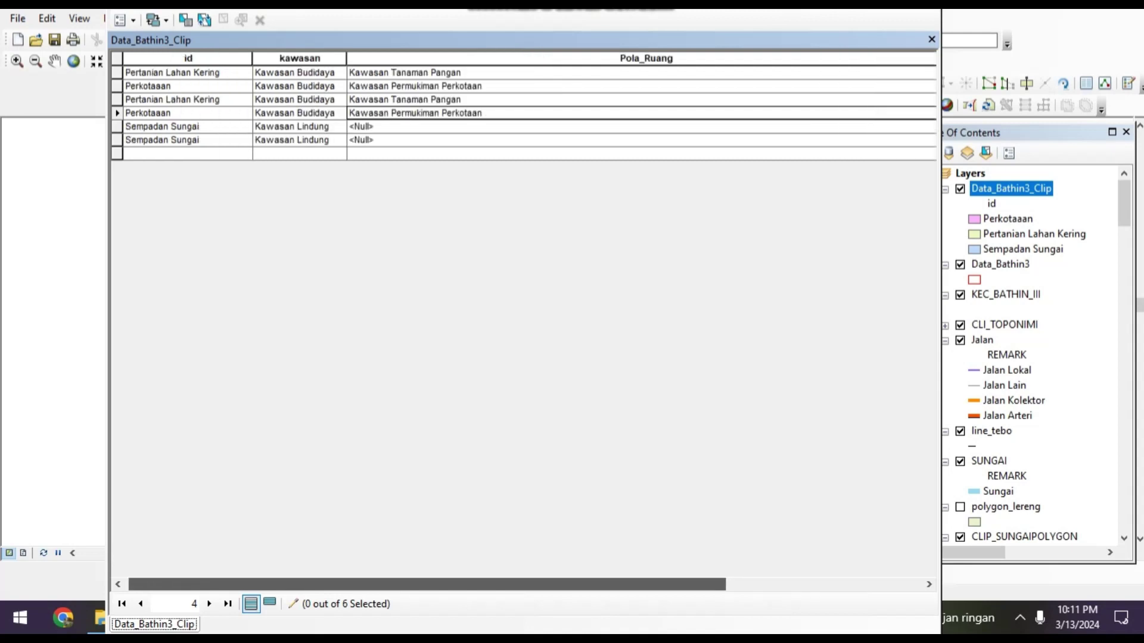
Look up the water body class on page 237 of the regulation PDF and enter Badan Air as Pola_Ruang for the first Sempadan Sungai row in ArcMap
{"action": "left_click", "coordinate": [361, 126]}
{"action": "left_click", "coordinate": [238, 127]}
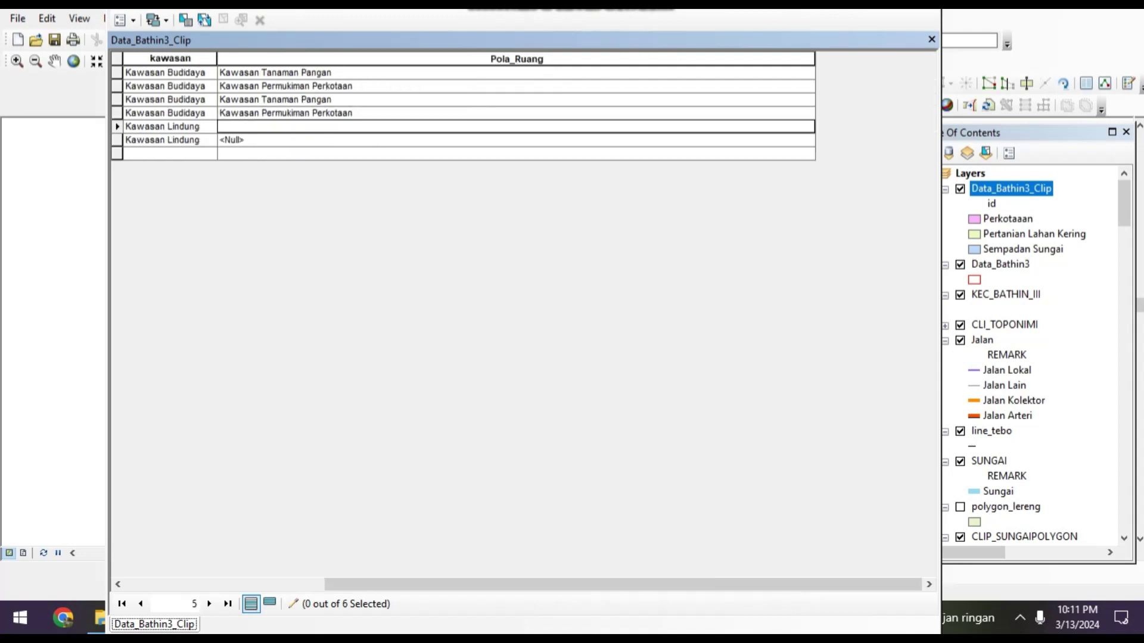
{"action": "key", "text": "super"}
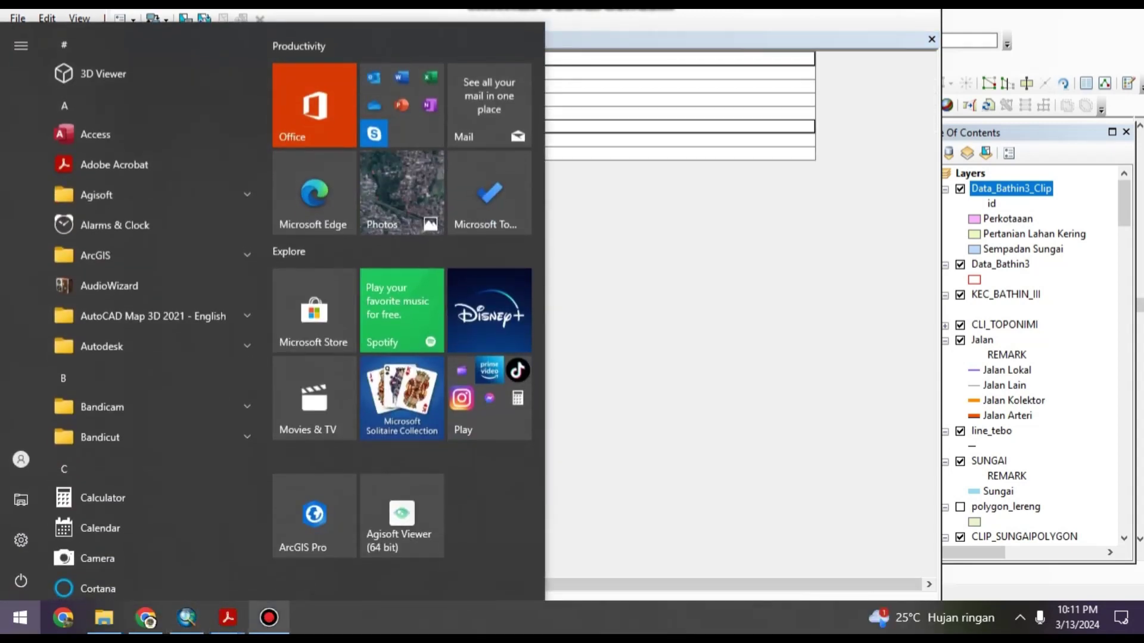
{"action": "mouse_move", "coordinate": [228, 617]}
{"action": "left_click", "coordinate": [334, 549]}
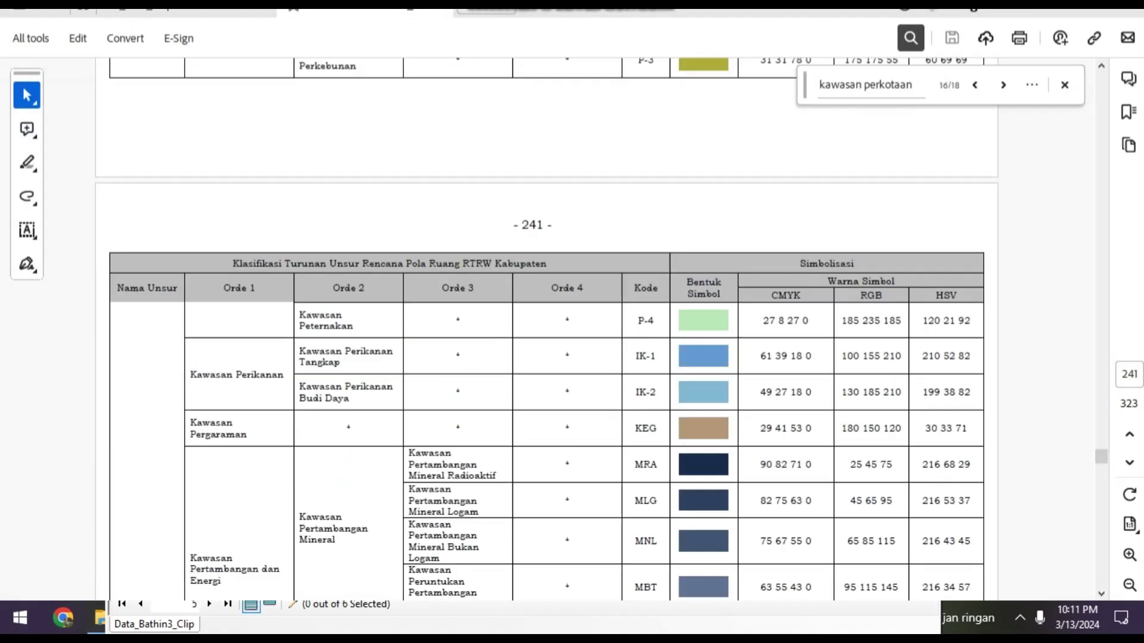
{"action": "scroll", "coordinate": [546, 328], "scroll_direction": "up", "scroll_amount": 10}
{"action": "scroll", "coordinate": [546, 328], "scroll_direction": "up", "scroll_amount": 20}
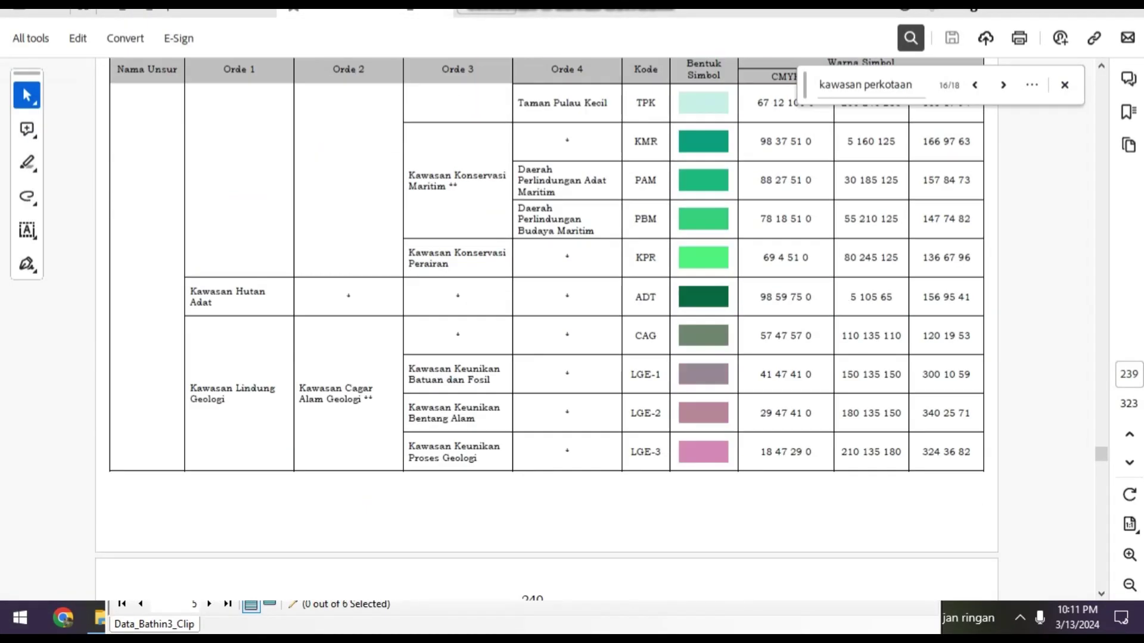
{"action": "scroll", "coordinate": [546, 327], "scroll_direction": "up", "scroll_amount": 5}
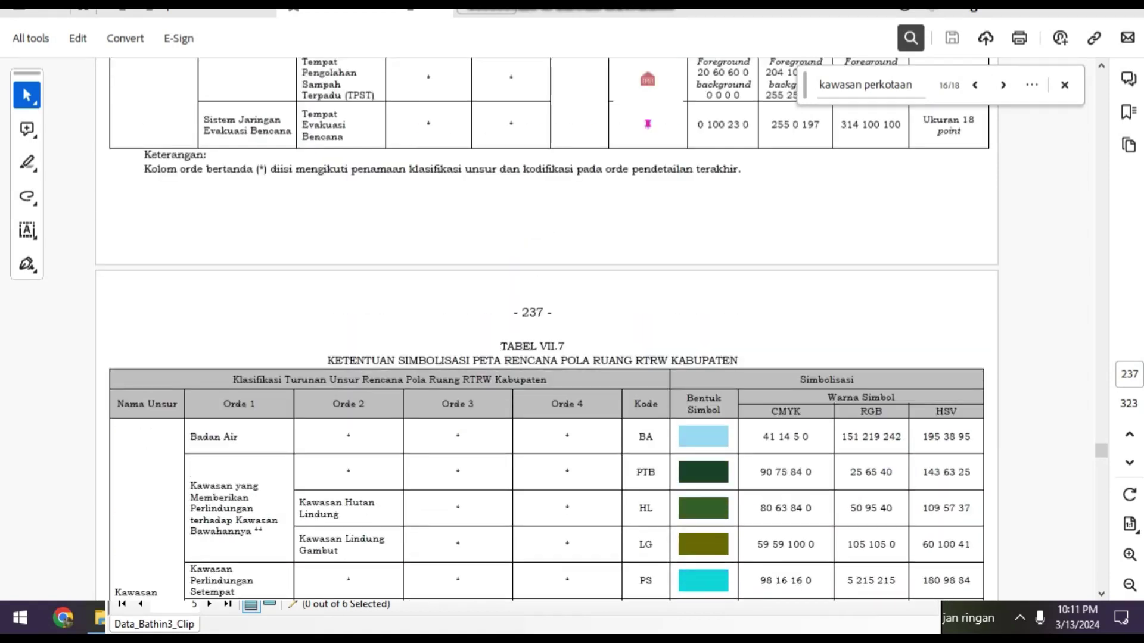
{"action": "scroll", "coordinate": [547, 328], "scroll_direction": "down", "scroll_amount": 2}
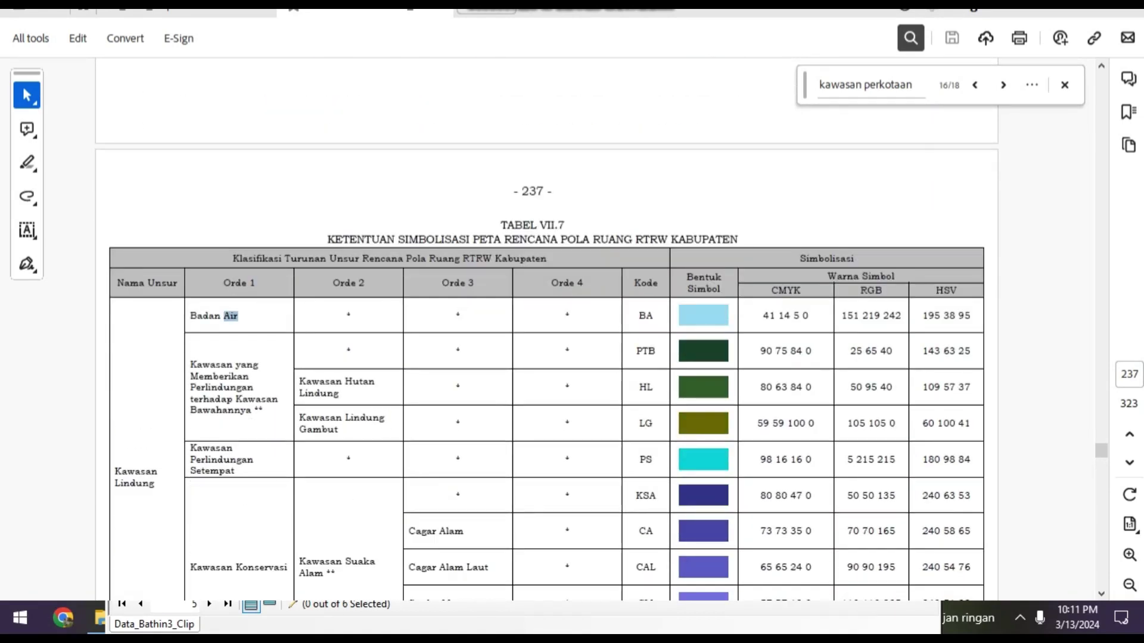
{"action": "scroll", "coordinate": [546, 328], "scroll_direction": "down", "scroll_amount": 2}
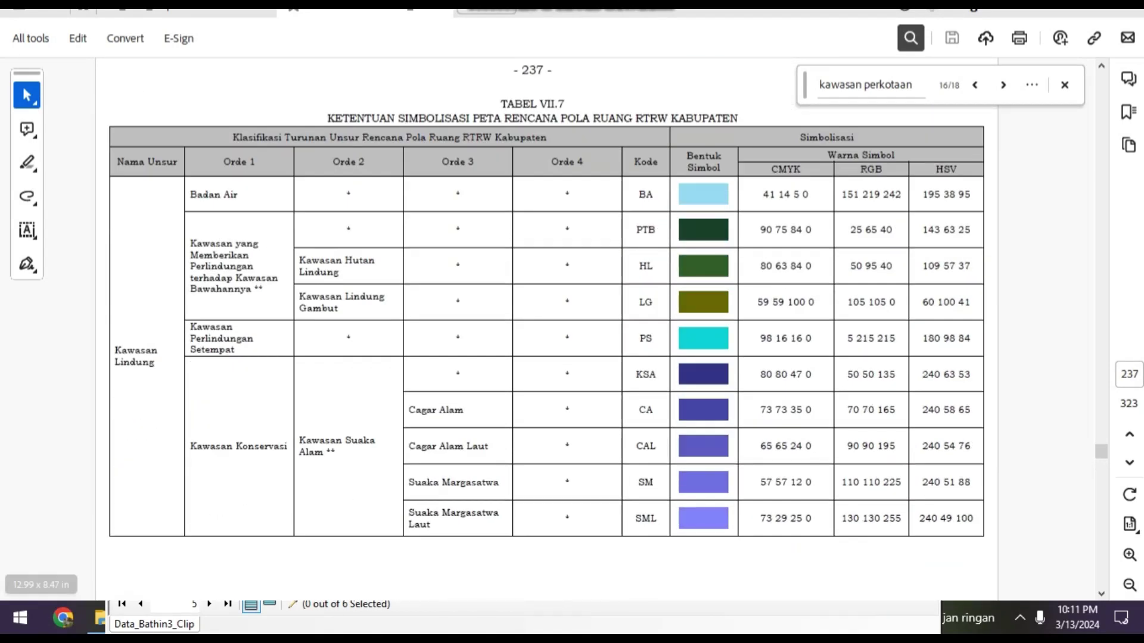
{"action": "left_click", "coordinate": [19, 618]}
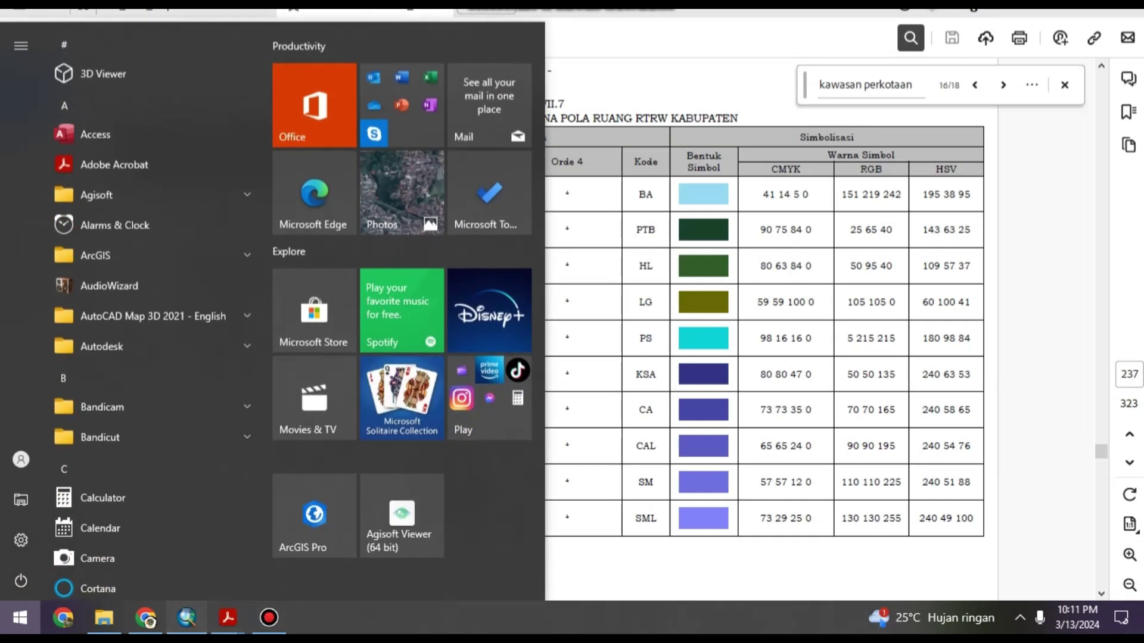
{"action": "left_click", "coordinate": [187, 617]}
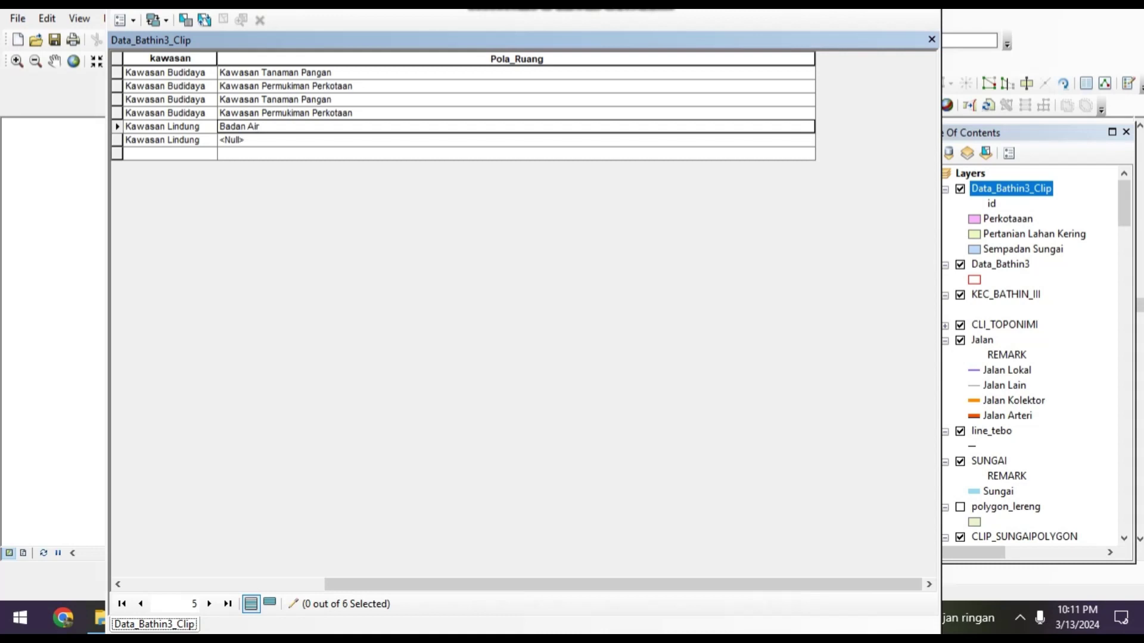
Copy the Badan Air value into the Pola_Ruang cell of the second Sempadan Sungai row
{"action": "key", "text": "ctrl+a"}
{"action": "key", "text": "ctrl+c"}
{"action": "left_click", "coordinate": [231, 139]}
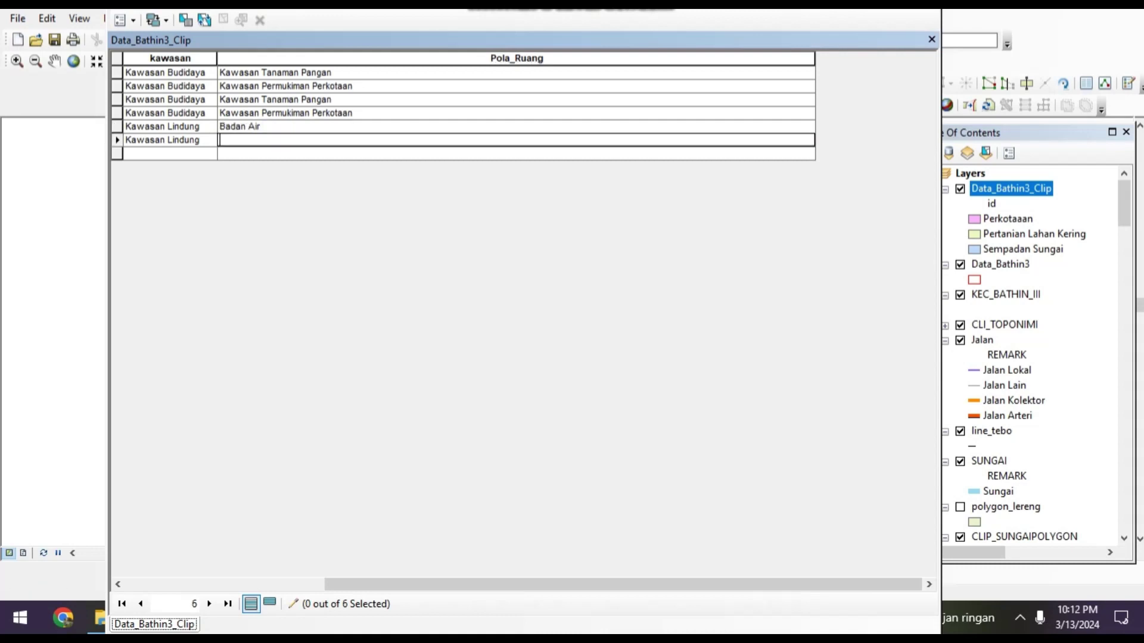
{"action": "key", "text": "ctrl+v"}
Stop the editing session, save the attribute edits and close the Data_Bathin3_Clip attribute table
{"action": "left_click_drag", "start_coordinate": [596, 4], "coordinate": [320, 97]}
{"action": "left_click", "coordinate": [825, 83]}
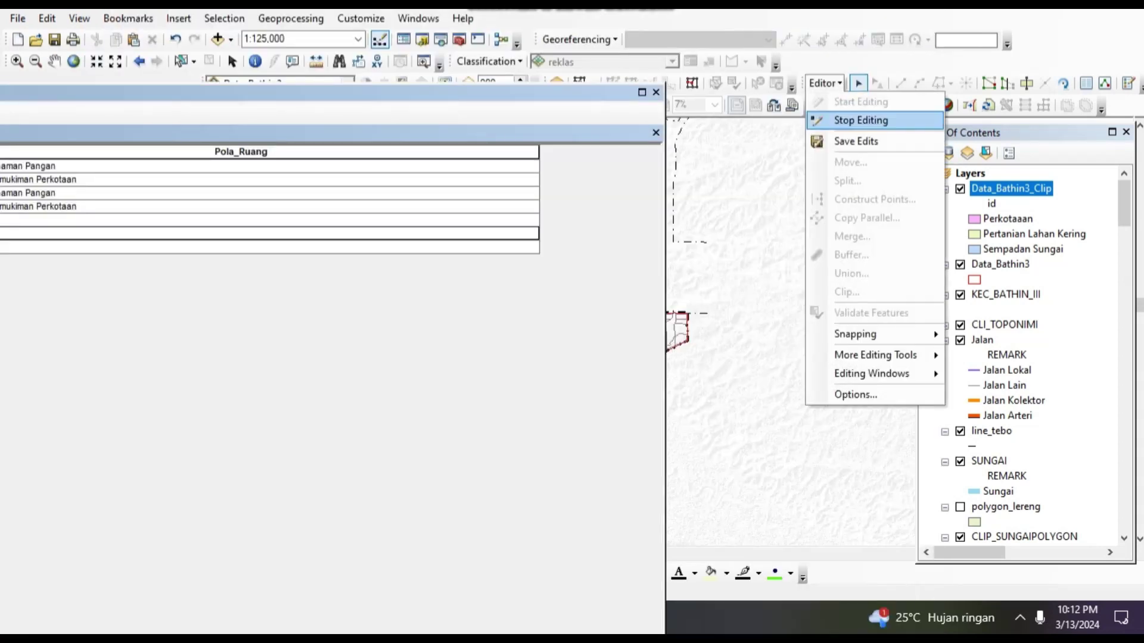
{"action": "left_click", "coordinate": [858, 120]}
{"action": "left_click", "coordinate": [517, 353]}
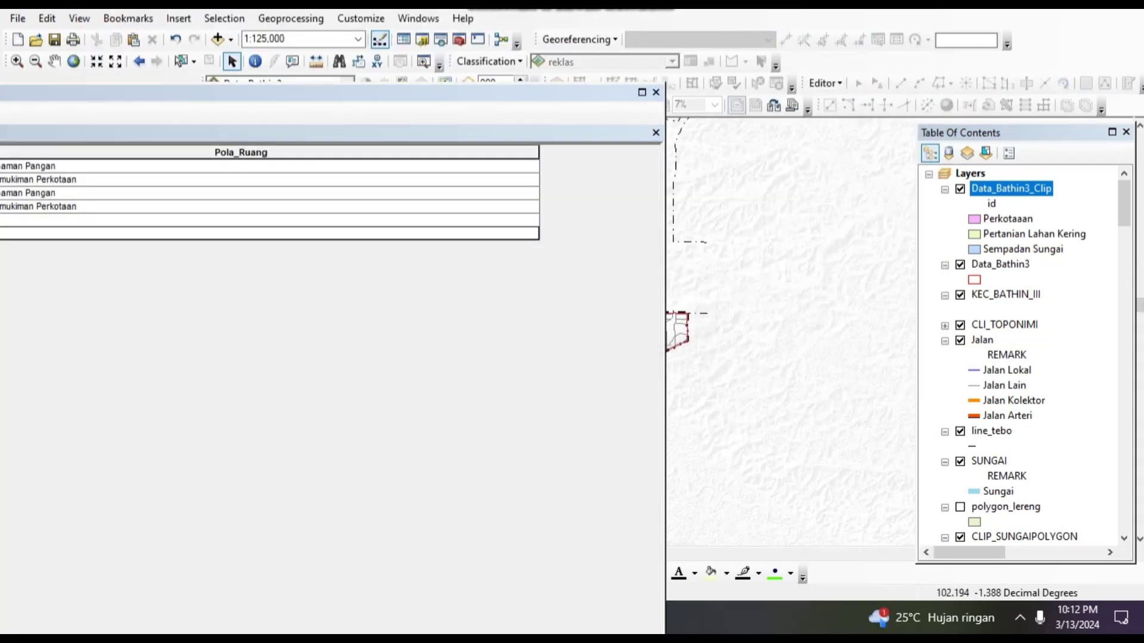
{"action": "left_click", "coordinate": [656, 91]}
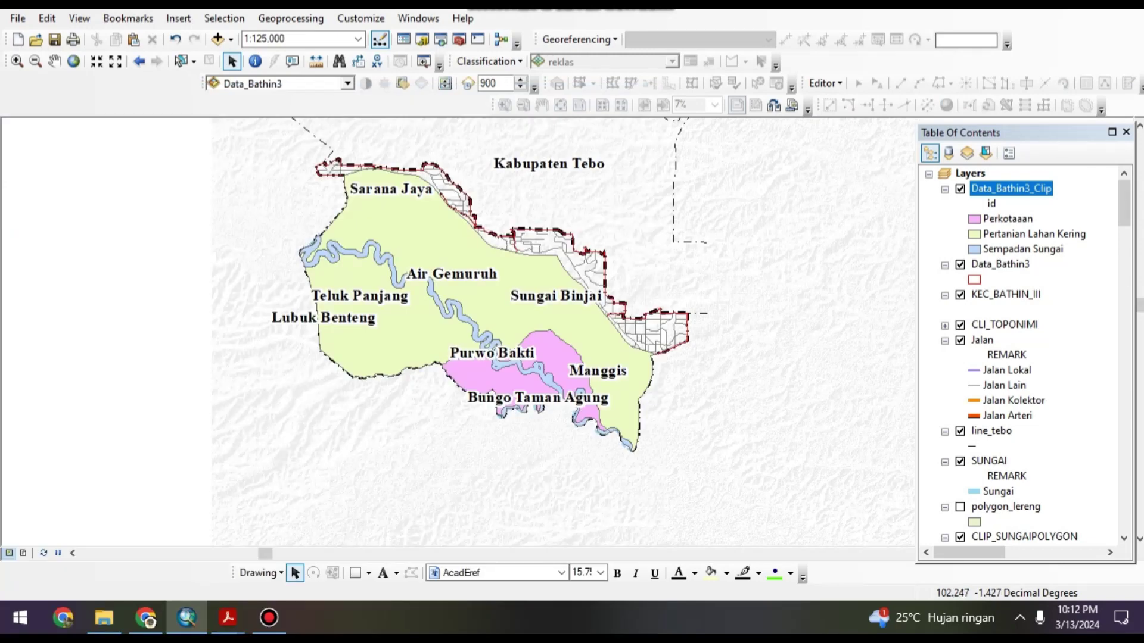
Set the Data_Bathin3_Clip symbology to unique values of the Pola_Ruang field and add all its values
{"action": "right_click", "coordinate": [1011, 188]}
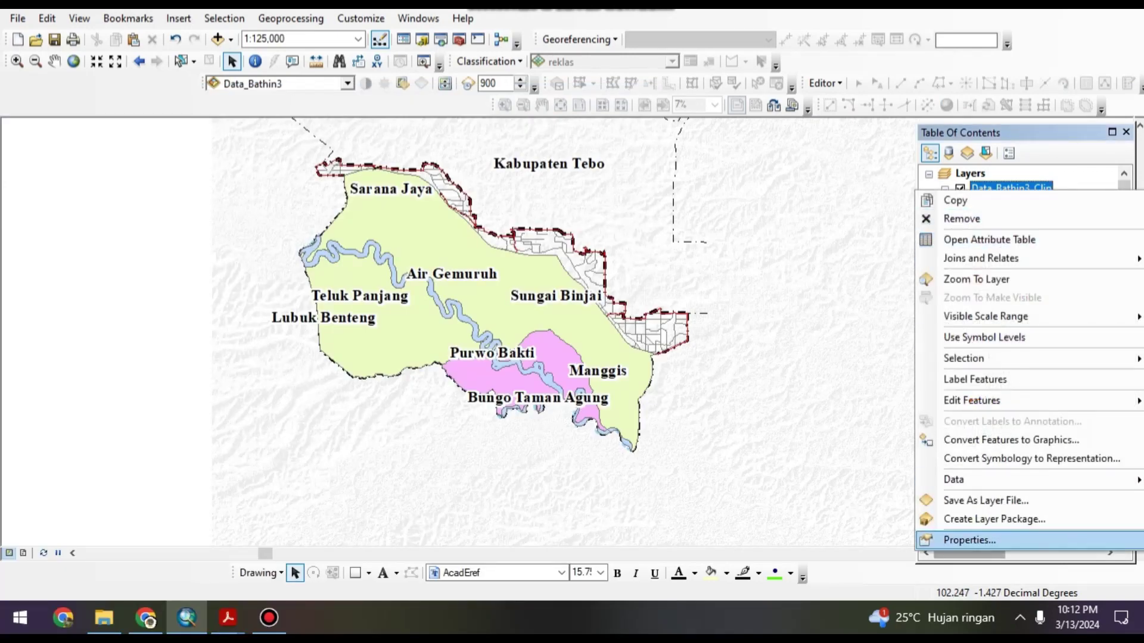
{"action": "left_click", "coordinate": [969, 539]}
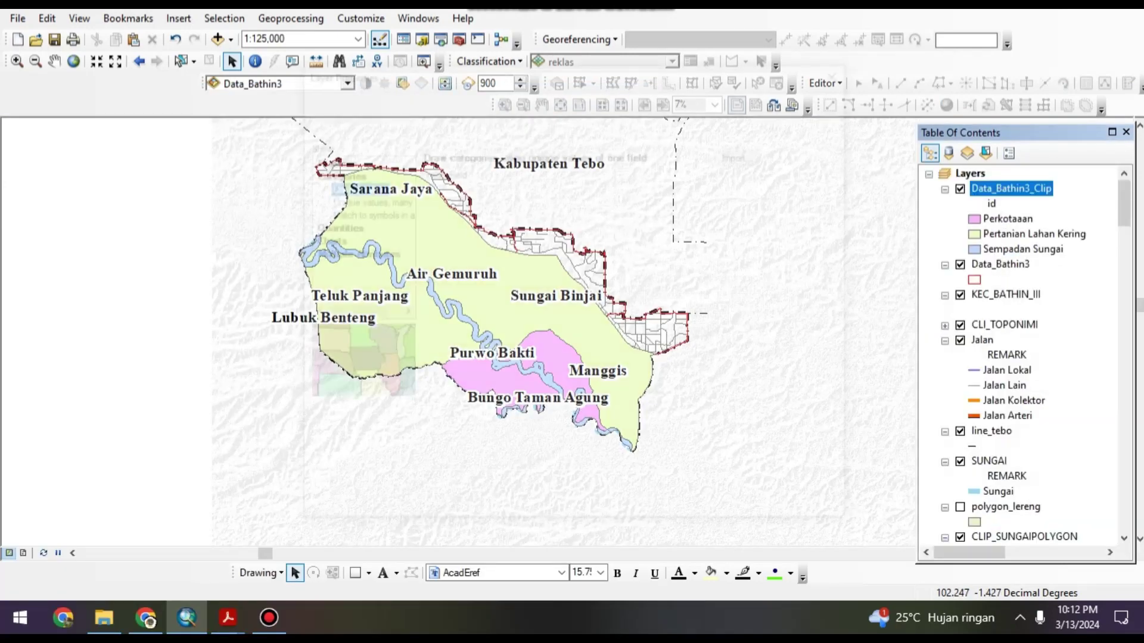
{"action": "left_click", "coordinate": [577, 188]}
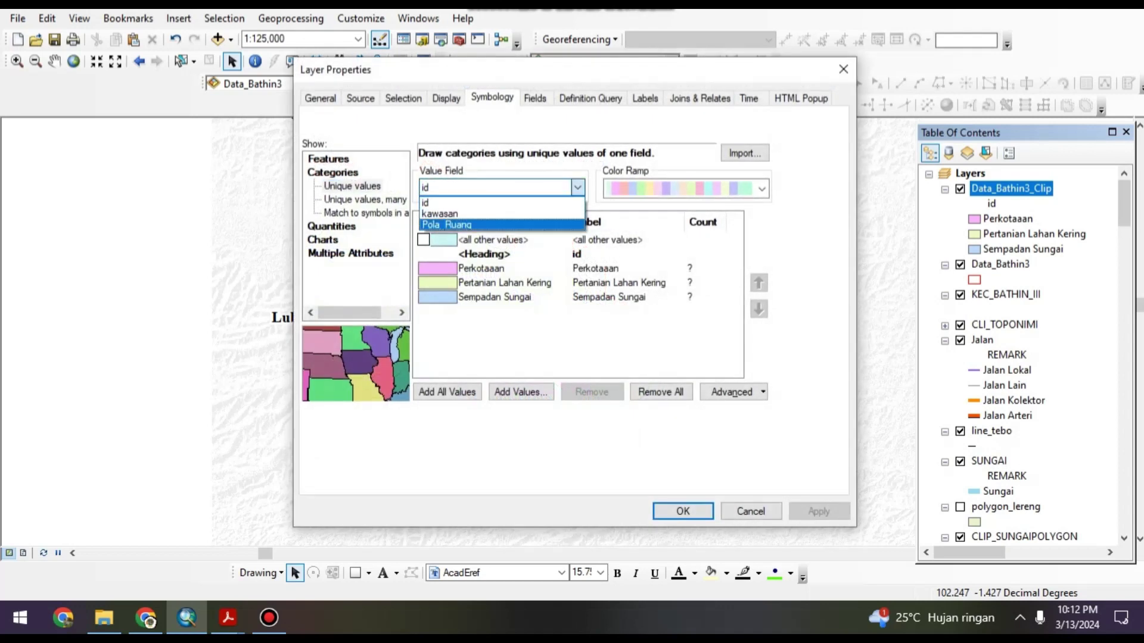
{"action": "left_click", "coordinate": [453, 223]}
{"action": "left_click", "coordinate": [447, 392]}
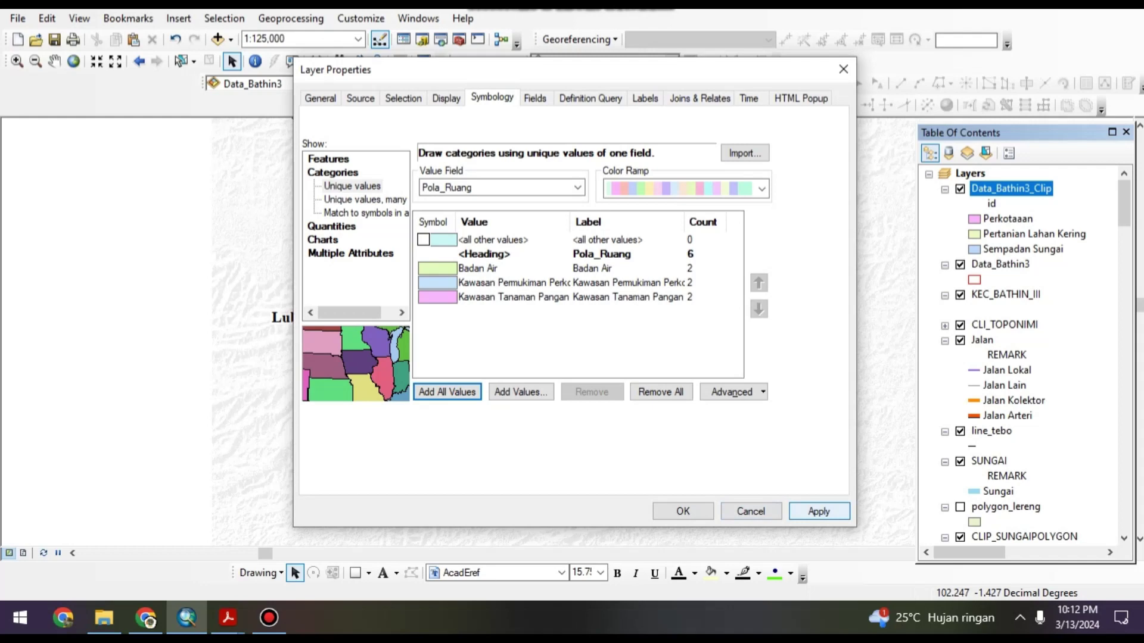
{"action": "mouse_move", "coordinate": [559, 72]}
{"action": "left_mouse_down"}
{"action": "mouse_move", "coordinate": [528, 85]}
{"action": "mouse_move", "coordinate": [537, 73]}
{"action": "left_mouse_up"}
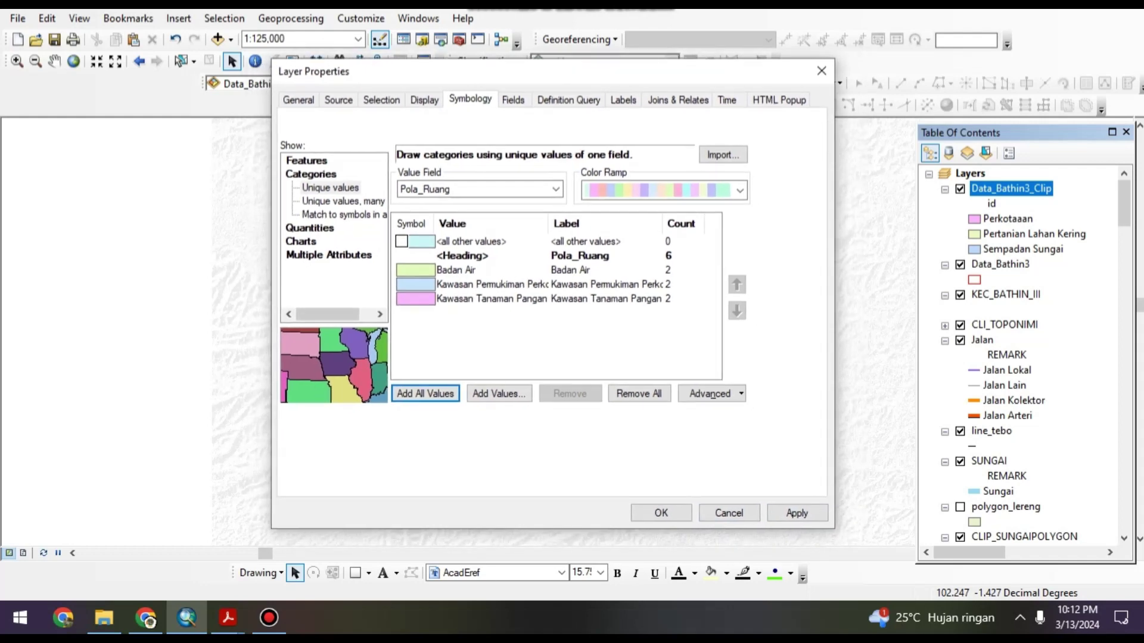
Open the custom fill color settings of the Badan Air symbol and switch the color model to RGB
{"action": "double_click", "coordinate": [415, 270]}
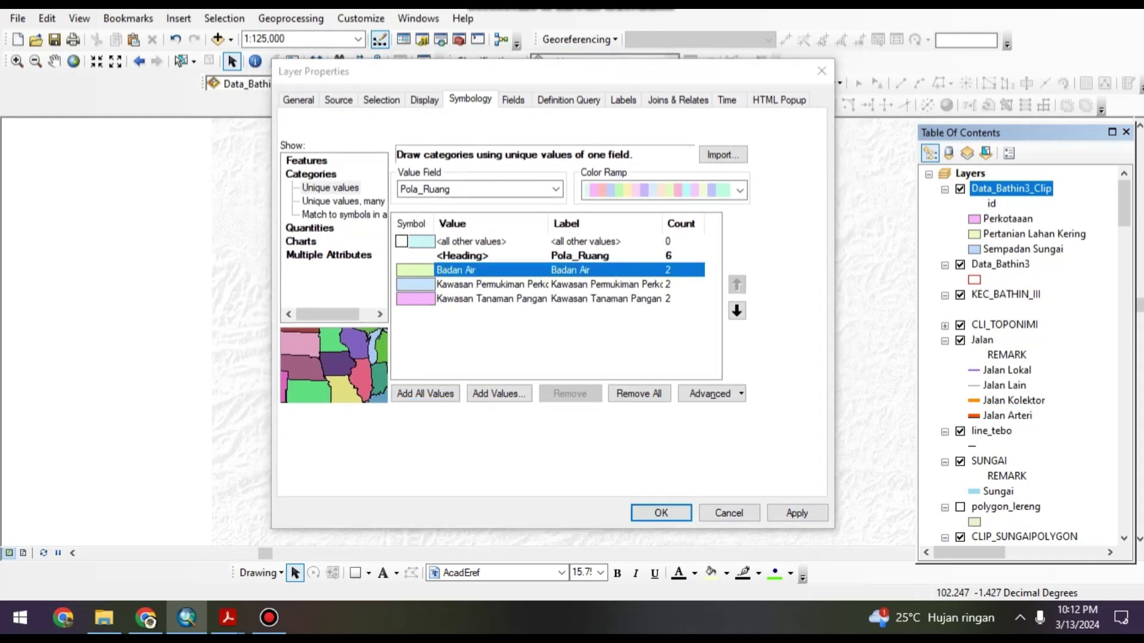
{"action": "left_click_drag", "start_coordinate": [780, 128], "coordinate": [772, 95]}
{"action": "left_click", "coordinate": [1013, 236]}
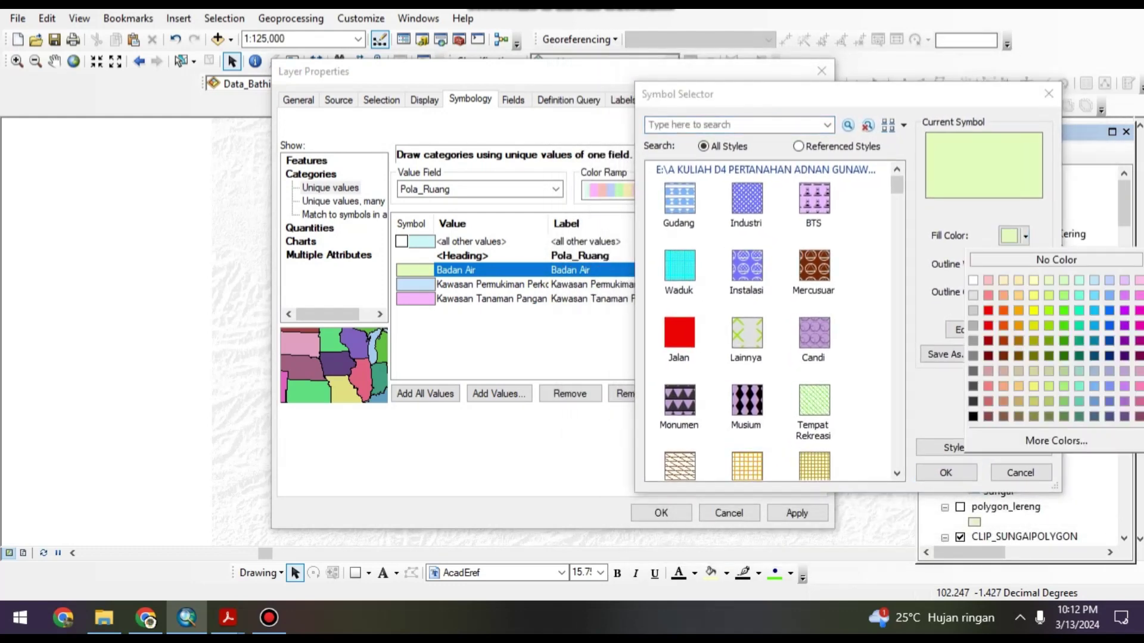
{"action": "key", "text": "Escape"}
{"action": "left_click_drag", "start_coordinate": [906, 93], "coordinate": [813, 66]}
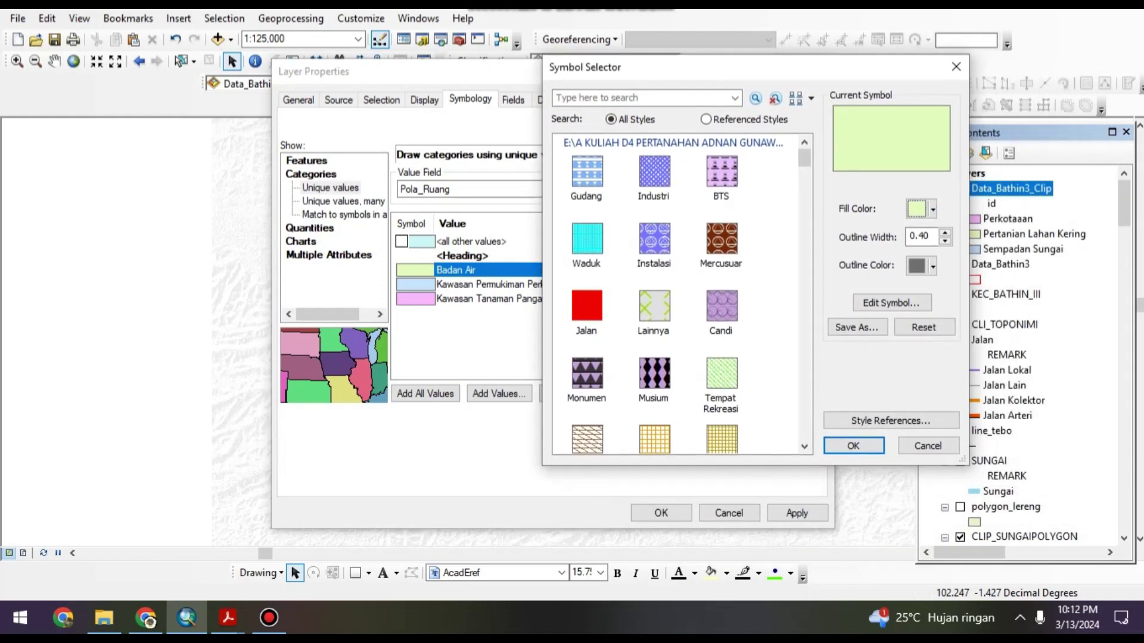
{"action": "left_click", "coordinate": [920, 208]}
{"action": "left_click", "coordinate": [997, 414]}
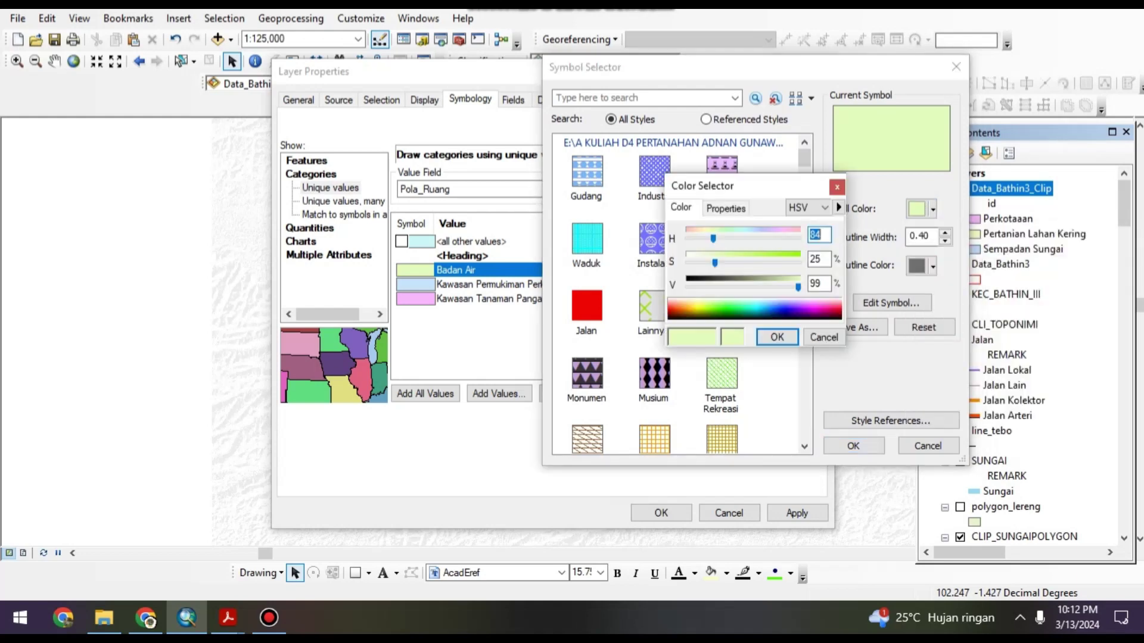
{"action": "left_click", "coordinate": [808, 207]}
{"action": "left_click", "coordinate": [800, 244]}
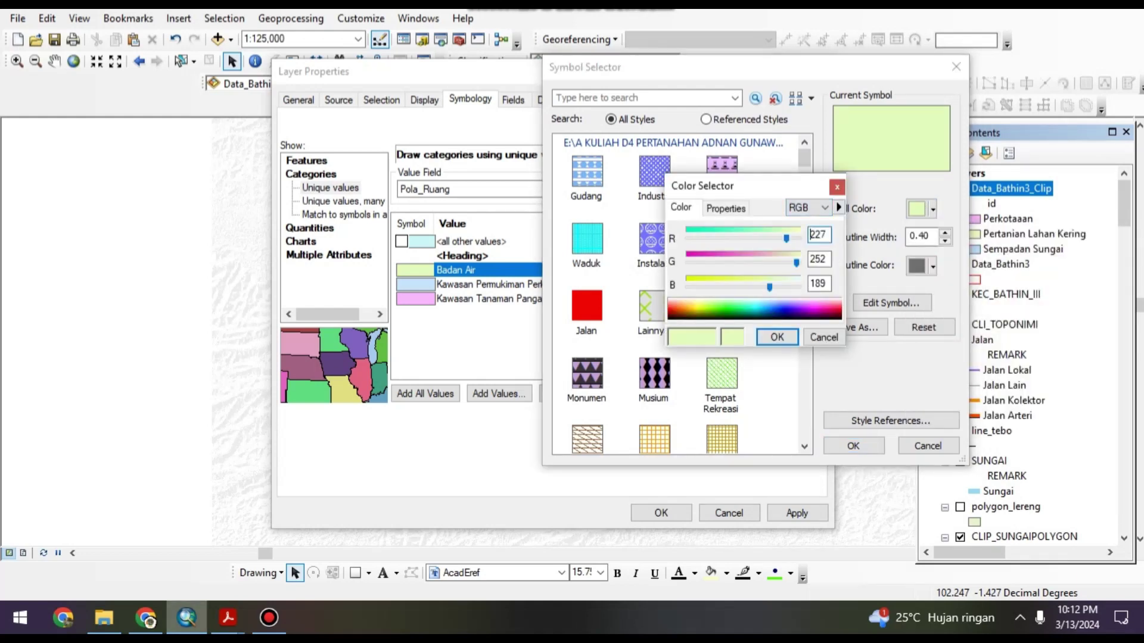
Switch to the regulation PDF and copy the Badan Air RGB value 151 219 242 from Tabel VII.7
{"action": "left_click", "coordinate": [269, 618]}
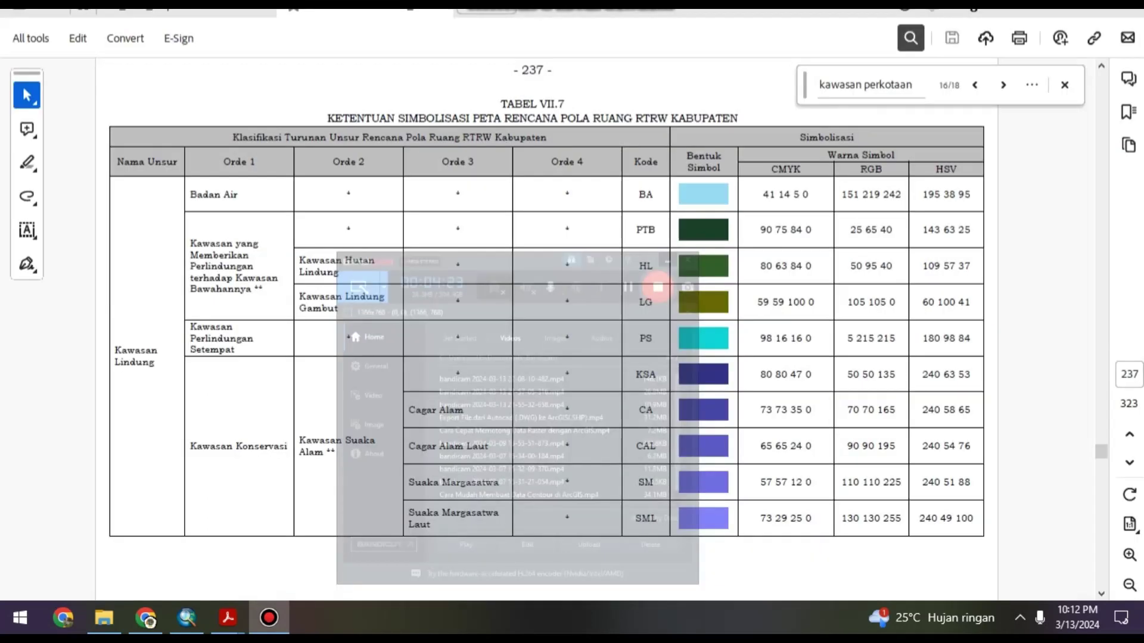
{"action": "key", "text": "alt+Tab"}
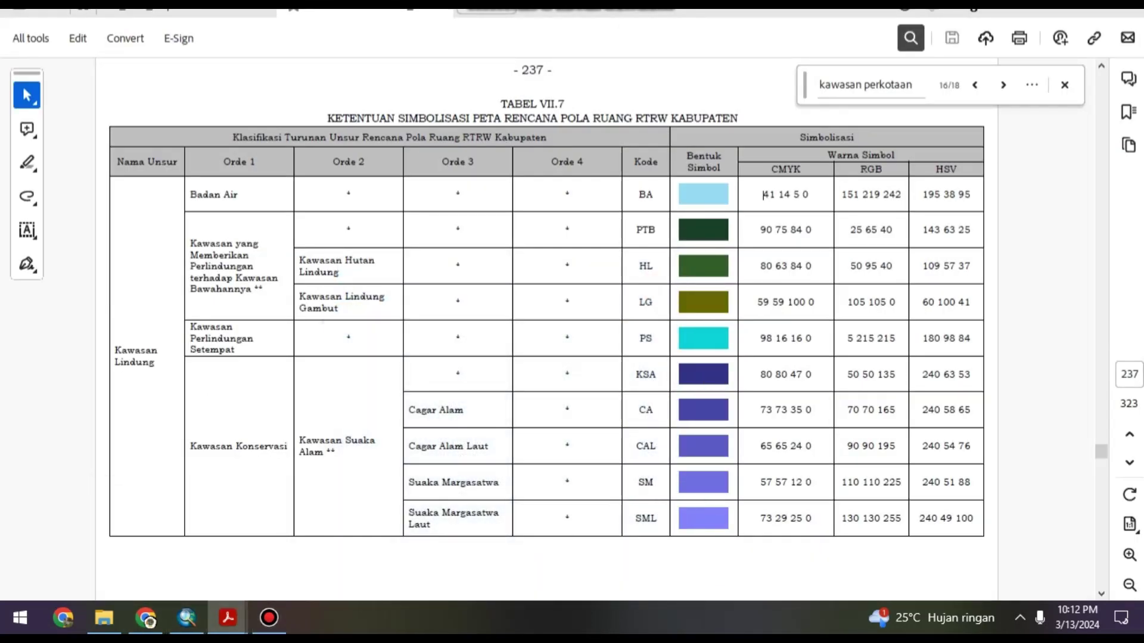
{"action": "left_click_drag", "start_coordinate": [764, 194], "coordinate": [902, 195]}
{"action": "key", "text": "ctrl+c"}
{"action": "left_click", "coordinate": [860, 194]}
{"action": "right_click", "coordinate": [896, 199]}
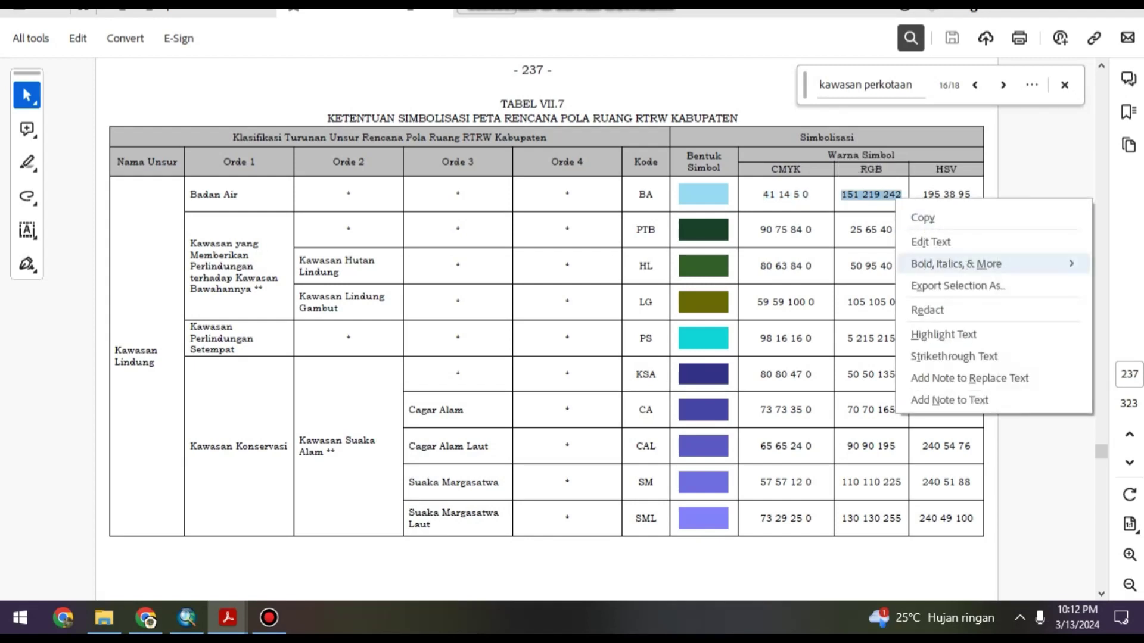
{"action": "left_click", "coordinate": [922, 217]}
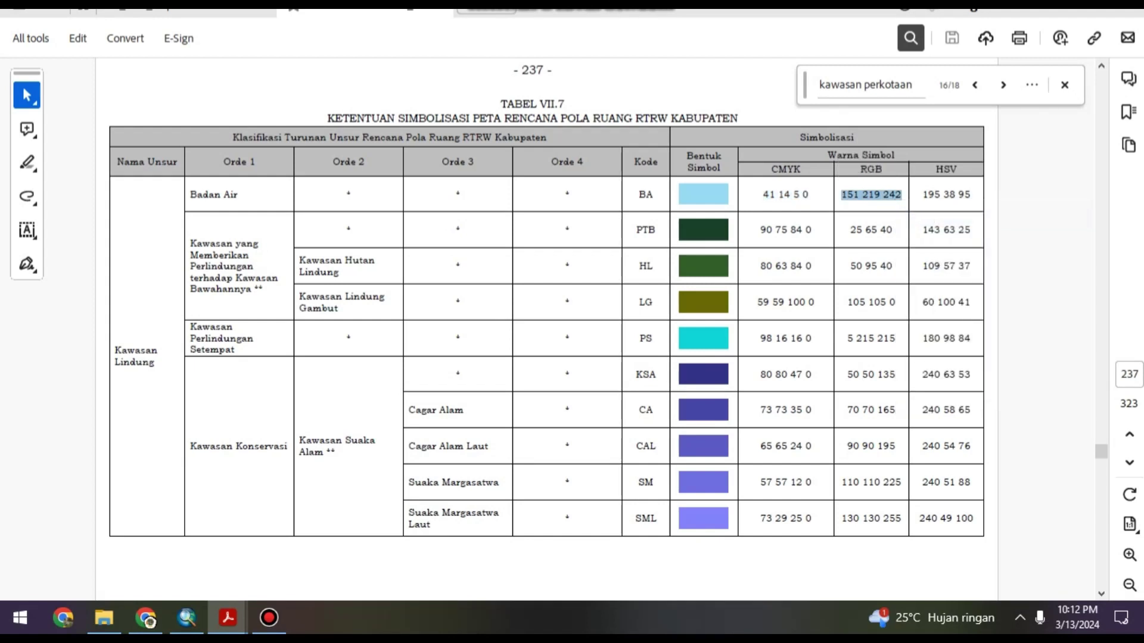
Switch back to ArcMap and set the Badan Air fill color to RGB 151, 219, 242, accepting the symbol
{"action": "key", "text": "super"}
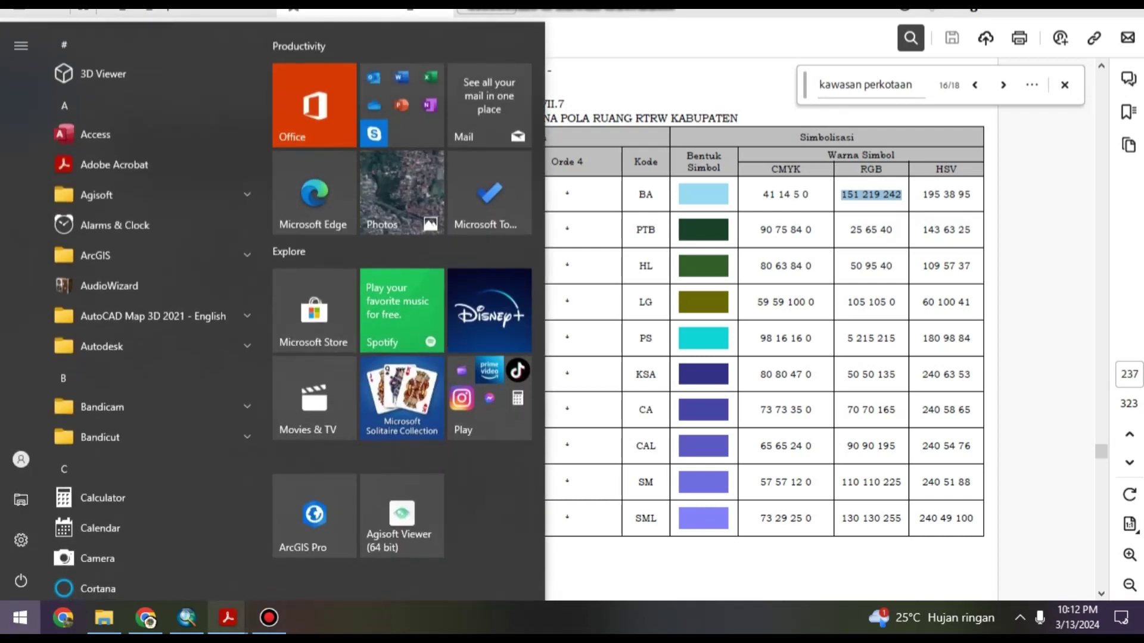
{"action": "left_click", "coordinate": [187, 618]}
{"action": "double_click", "coordinate": [818, 234]}
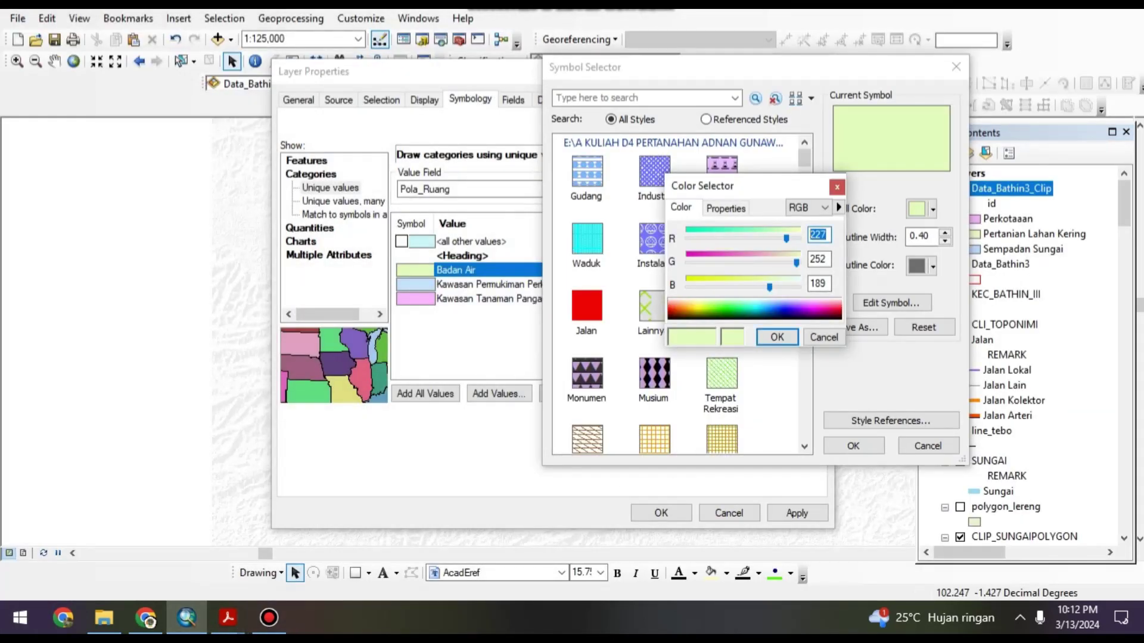
{"action": "key", "text": "ctrl+v"}
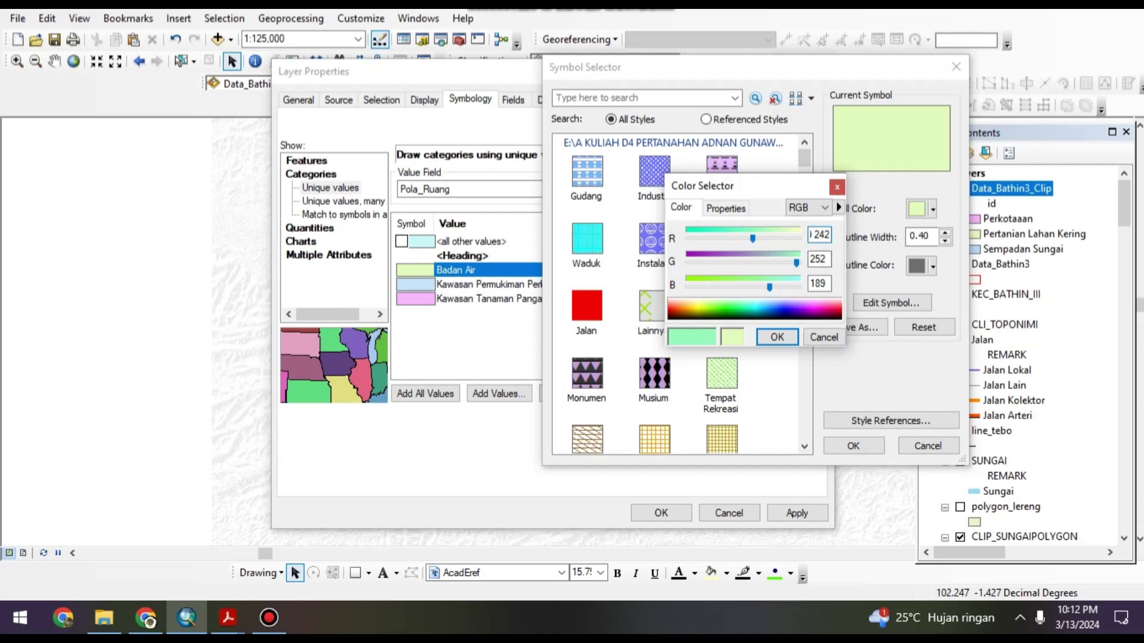
{"action": "double_click", "coordinate": [818, 283]}
{"action": "type", "text": "242"}
{"action": "key", "text": "BackSpace"}
{"action": "key", "text": "BackSpace"}
{"action": "key", "text": "BackSpace"}
{"action": "key", "text": "BackSpace"}
{"action": "key", "text": "BackSpace"}
{"action": "key", "text": "BackSpace"}
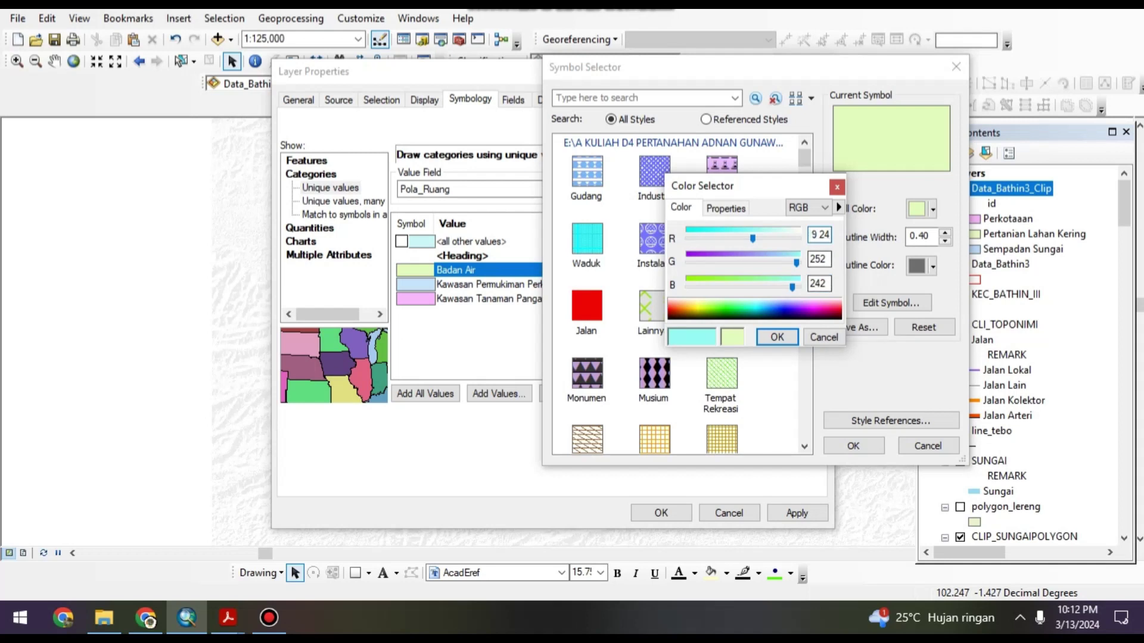
{"action": "key", "text": "Delete"}
{"action": "key", "text": "Tab"}
{"action": "type", "text": "219"}
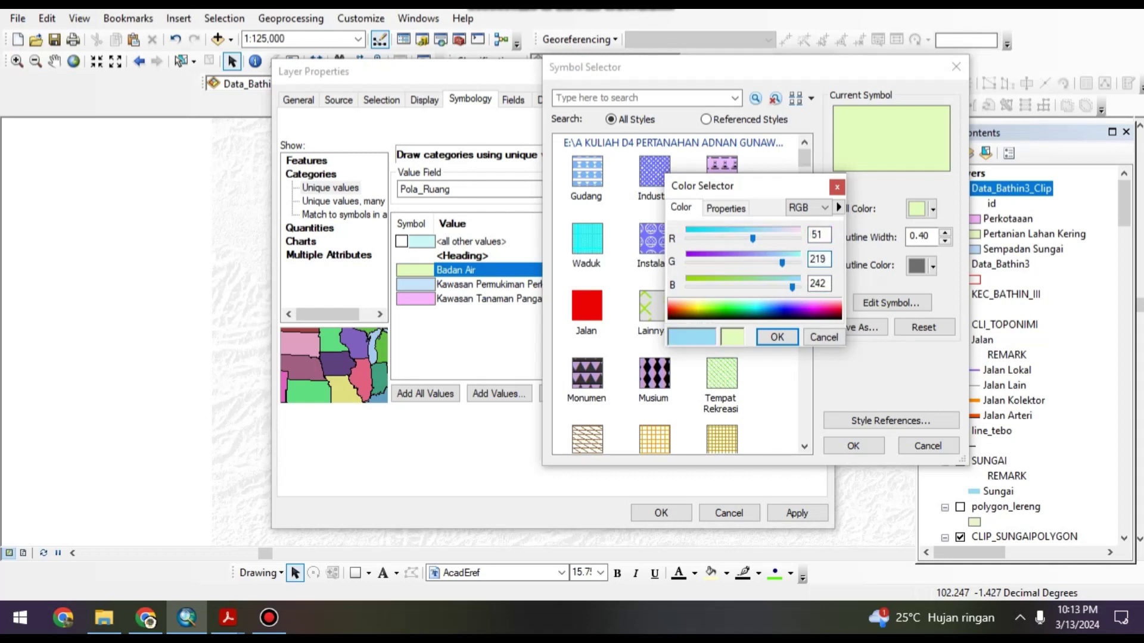
{"action": "left_click", "coordinate": [777, 337]}
{"action": "left_click", "coordinate": [853, 446]}
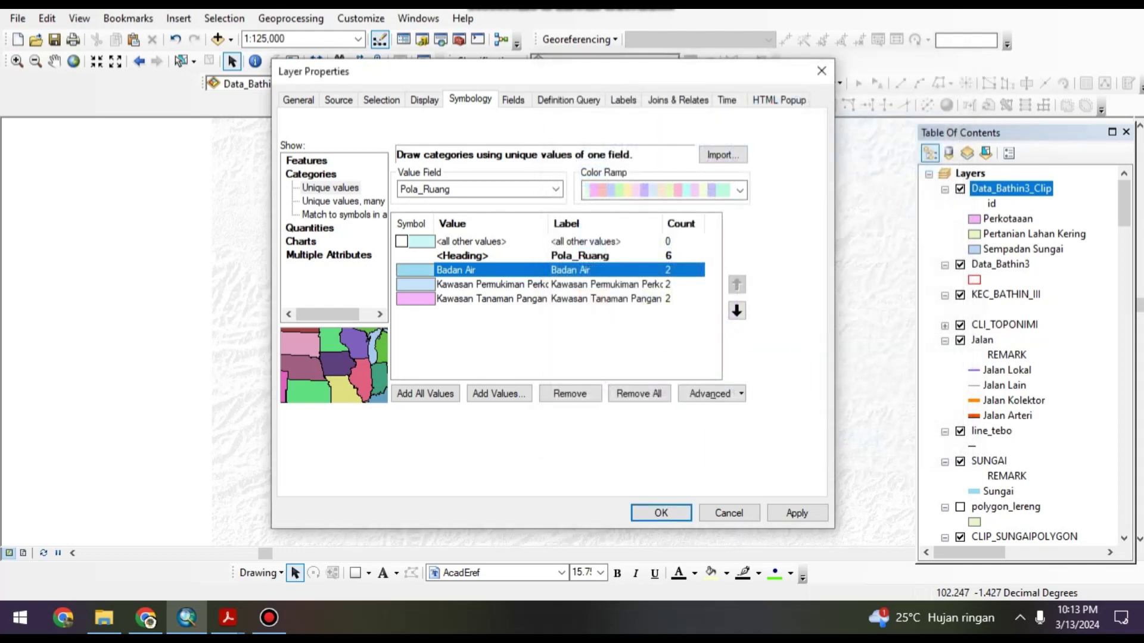
Open the Kawasan Permukiman Perkotaan symbol, switch to the regulation PDF and copy that class's RGB value 245 155 30 from Tabel VII.7
{"action": "double_click", "coordinate": [416, 284]}
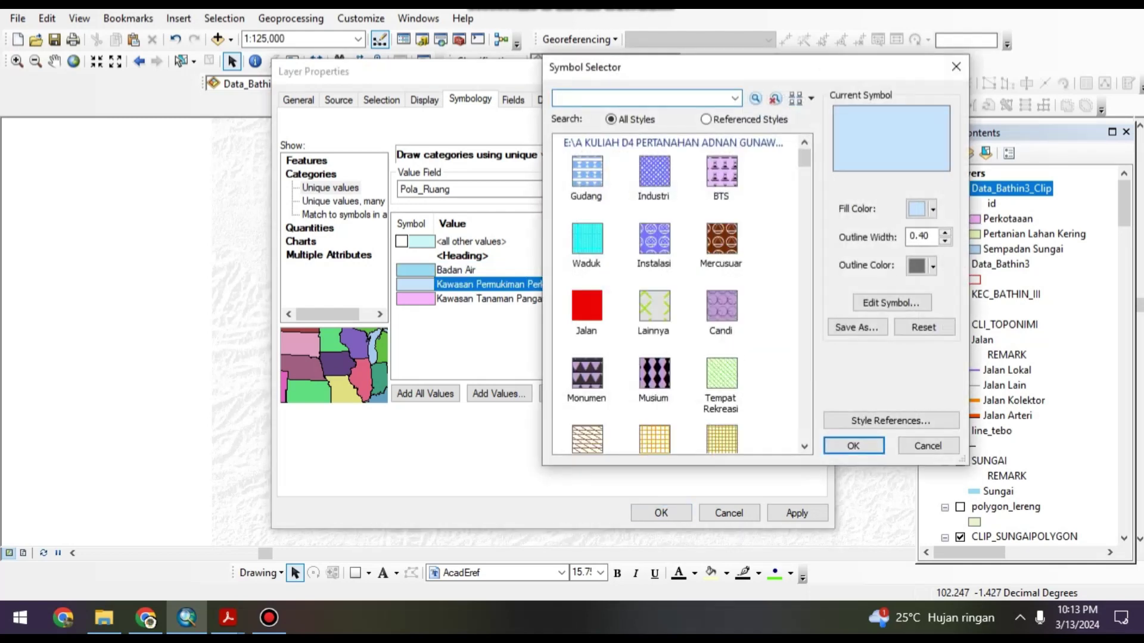
{"action": "mouse_move", "coordinate": [228, 618]}
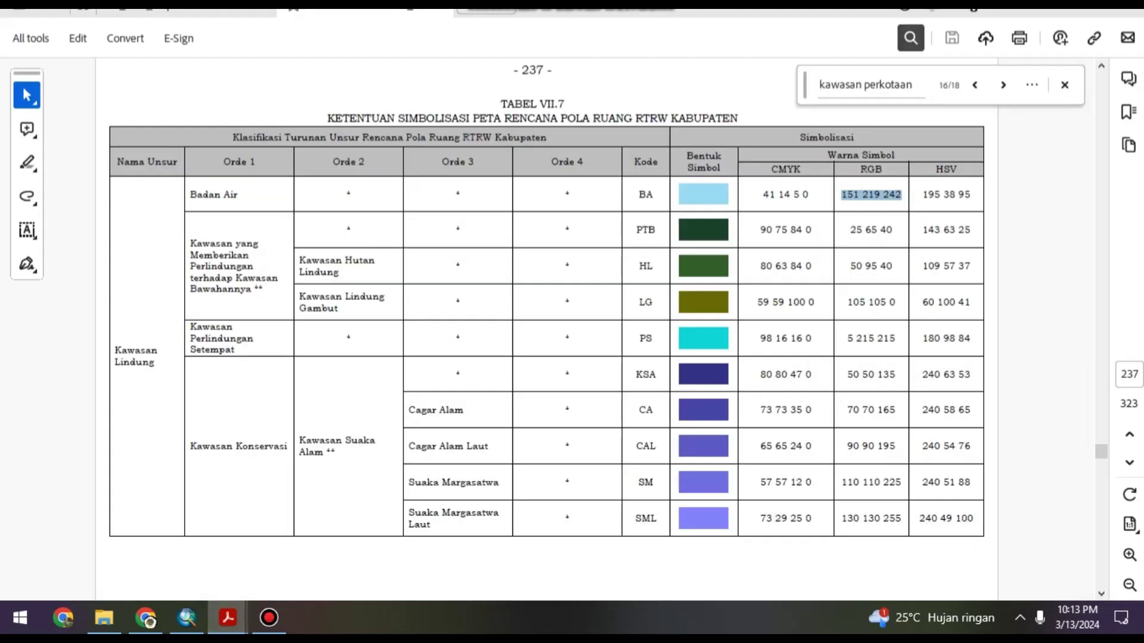
{"action": "left_click", "coordinate": [310, 545]}
{"action": "scroll", "coordinate": [547, 327], "scroll_direction": "down", "scroll_amount": 15}
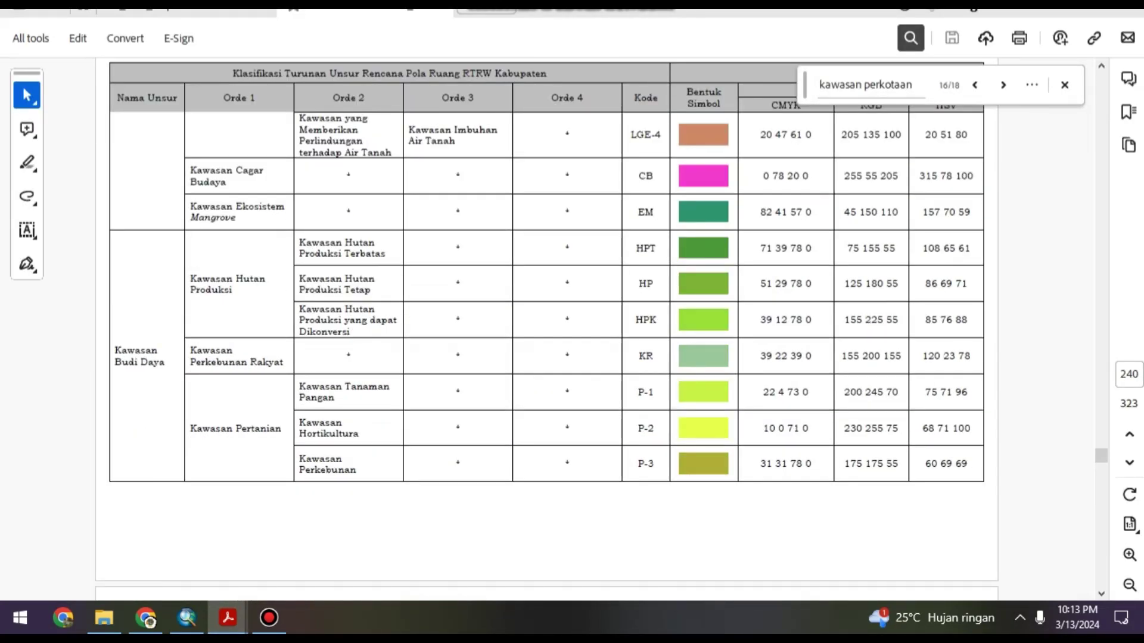
{"action": "scroll", "coordinate": [547, 327], "scroll_direction": "down", "scroll_amount": 3}
{"action": "scroll", "coordinate": [547, 328], "scroll_direction": "down", "scroll_amount": 20}
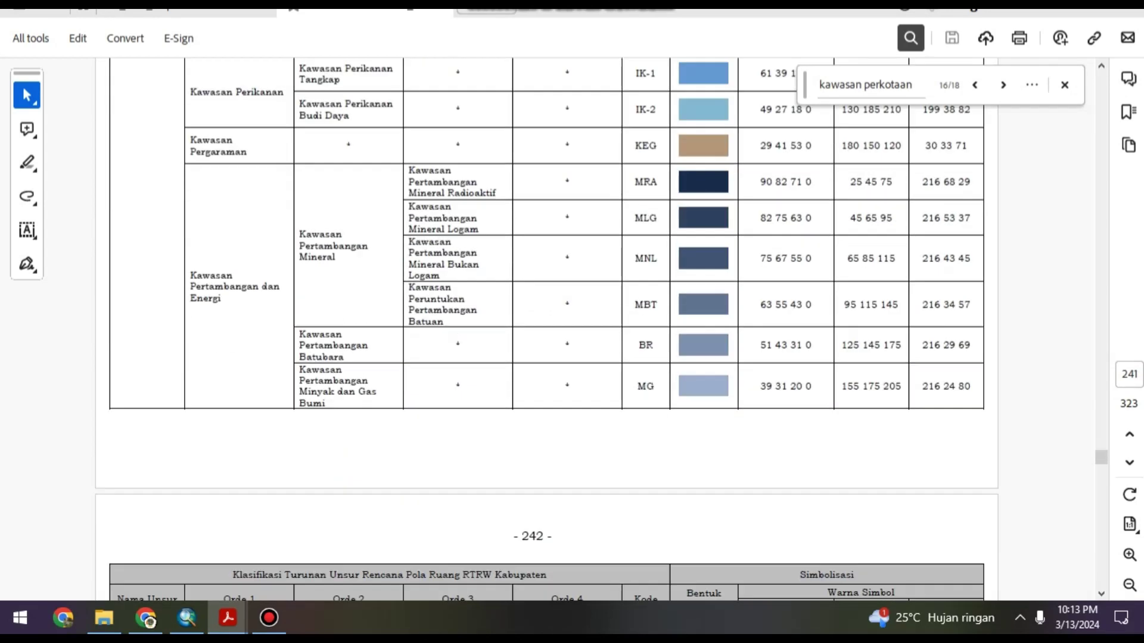
{"action": "scroll", "coordinate": [547, 328], "scroll_direction": "down", "scroll_amount": 5}
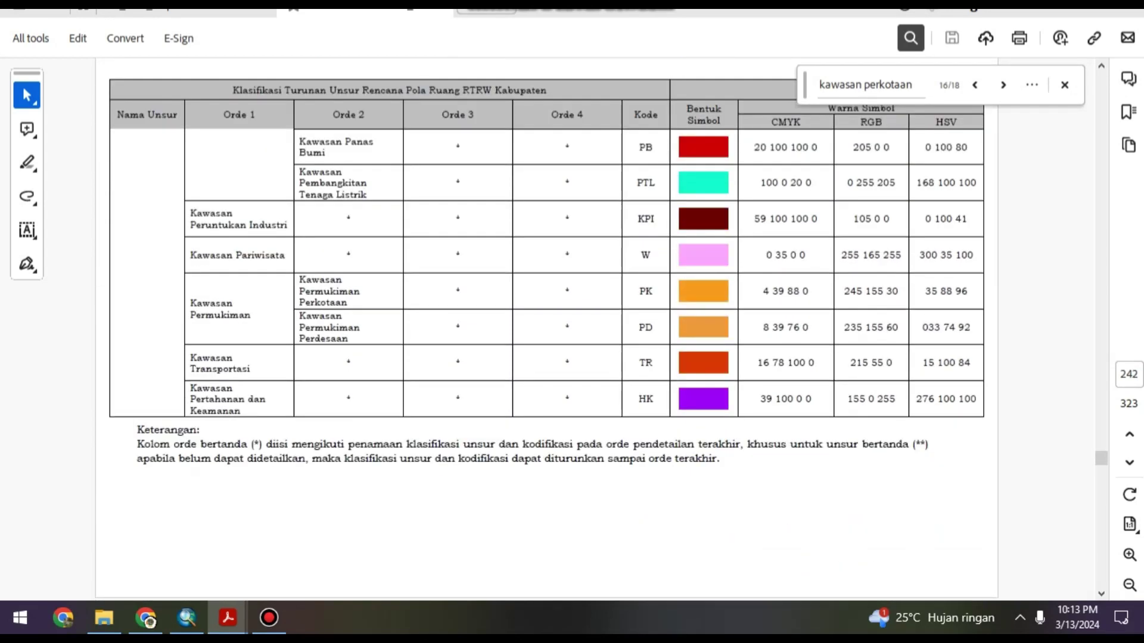
{"action": "left_click", "coordinate": [1064, 84]}
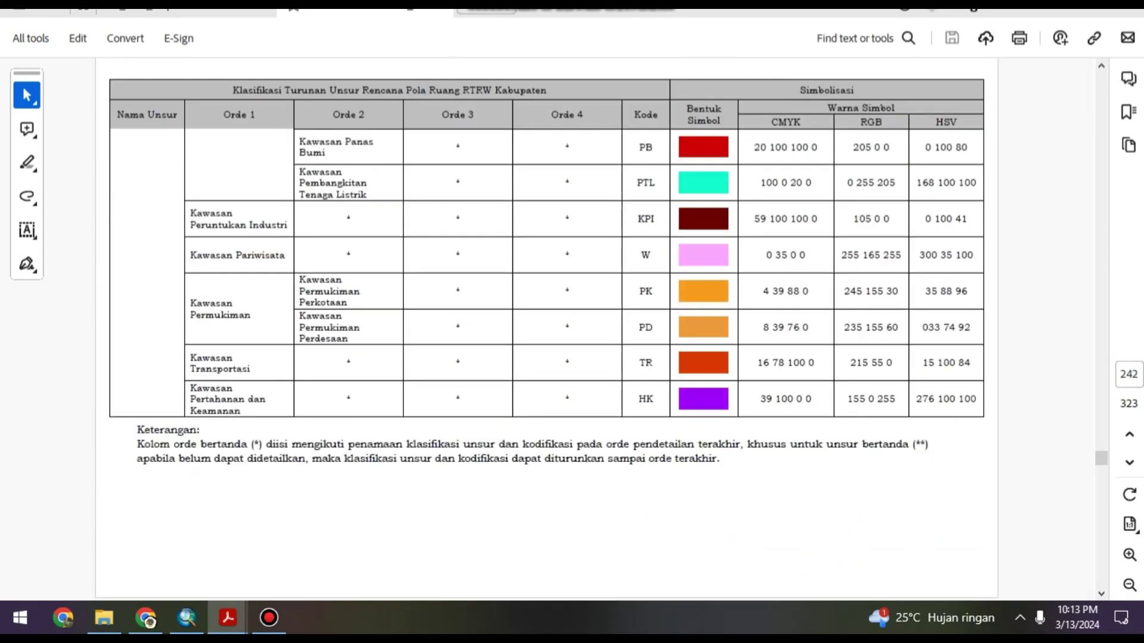
{"action": "left_click_drag", "start_coordinate": [845, 292], "coordinate": [897, 291]}
{"action": "right_click", "coordinate": [893, 291]}
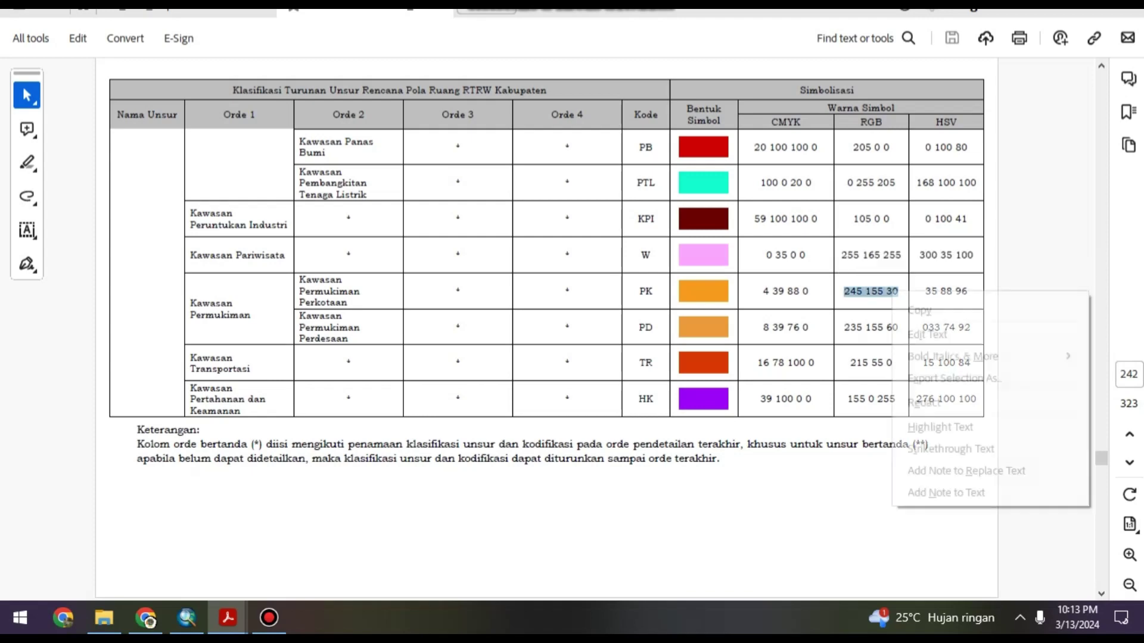
{"action": "left_click", "coordinate": [919, 310]}
Switch back to ArcMap and open the custom fill color of the Kawasan Permukiman Perkotaan symbol in the RGB color model
{"action": "key", "text": "super"}
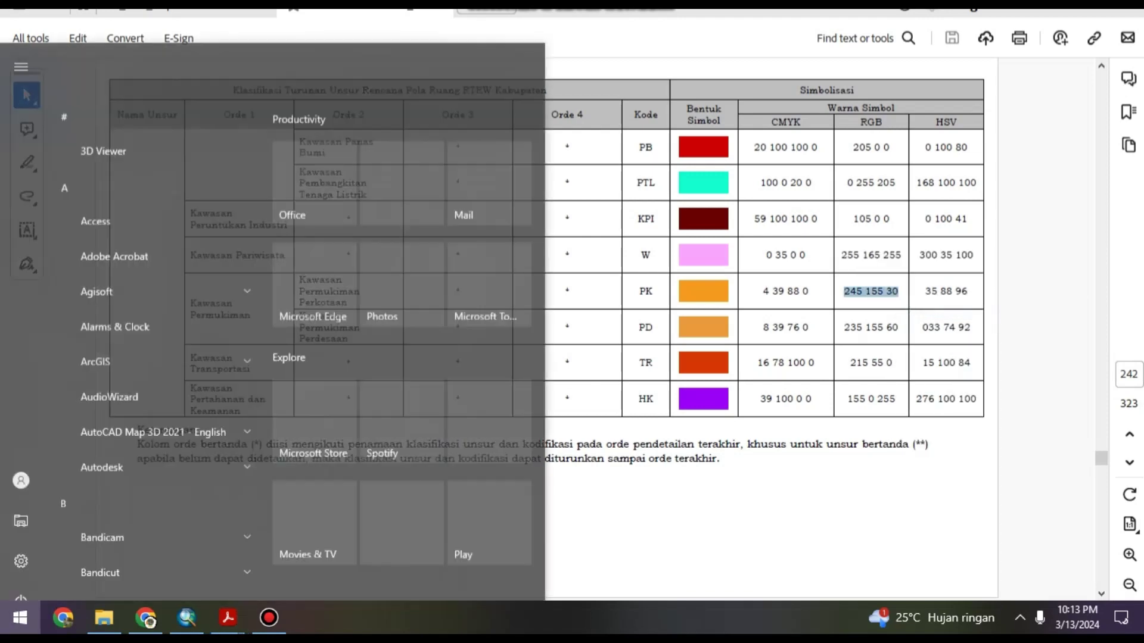
{"action": "left_click", "coordinate": [187, 618]}
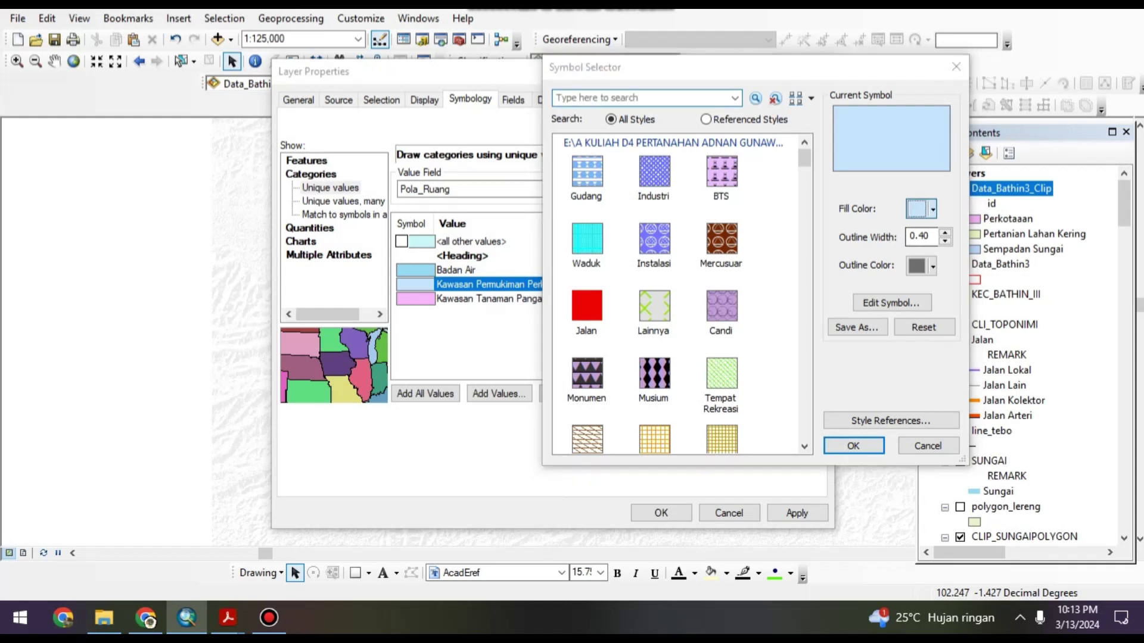
{"action": "left_click", "coordinate": [920, 209]}
{"action": "left_click", "coordinate": [937, 415]}
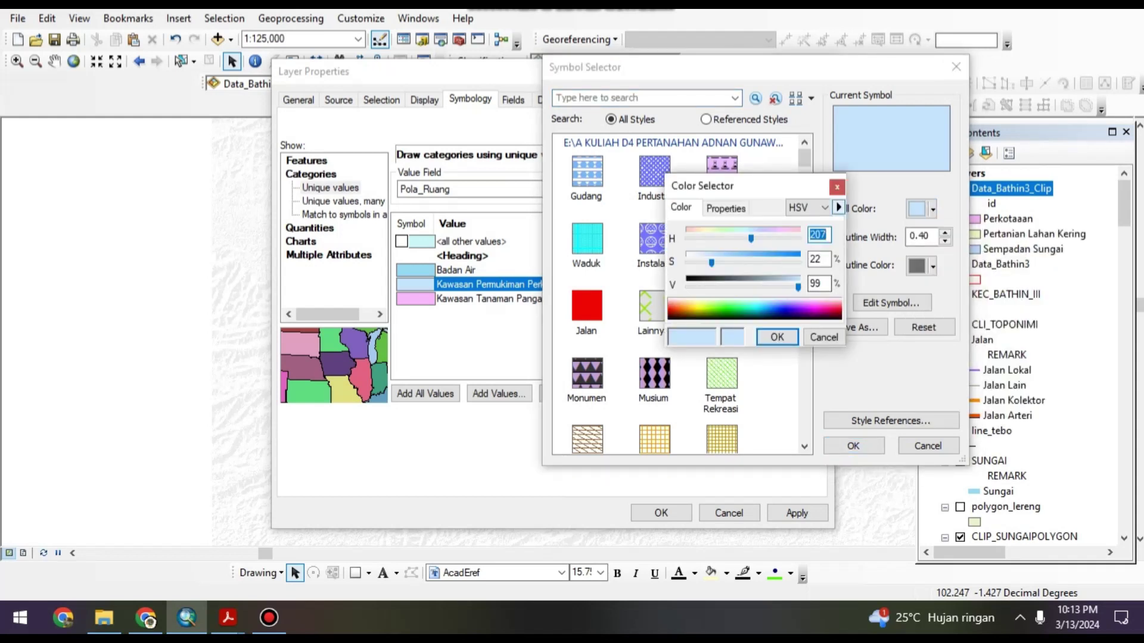
{"action": "left_click", "coordinate": [824, 207]}
{"action": "left_click", "coordinate": [798, 243]}
Set the Kawasan Permukiman Perkotaan fill color to RGB 245, 155, 30 and accept the symbol
{"action": "double_click", "coordinate": [818, 235]}
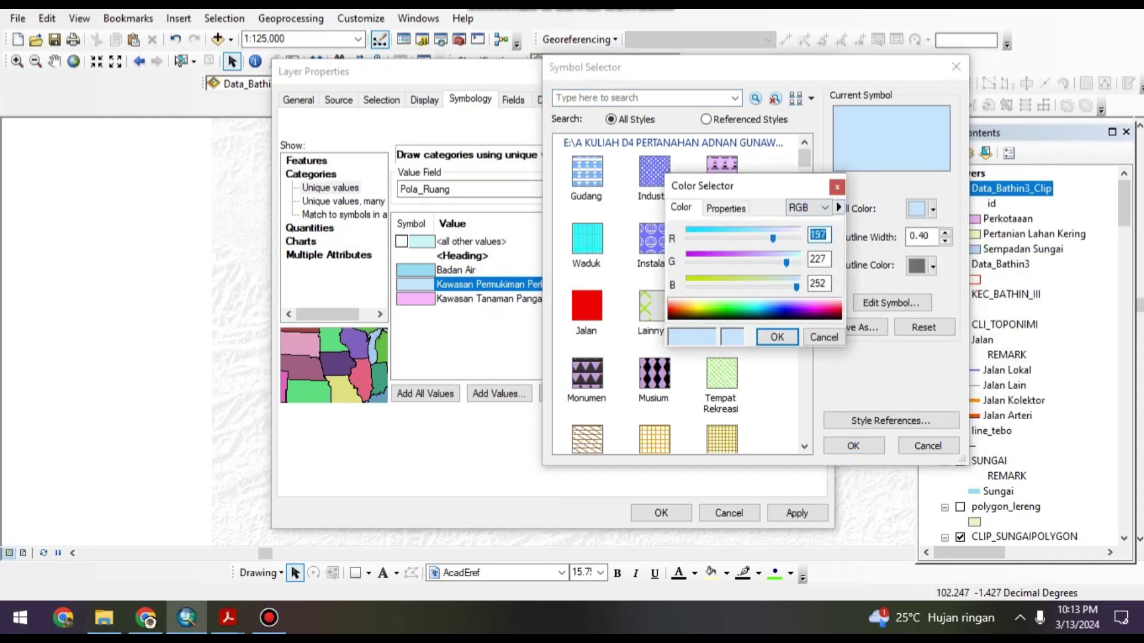
{"action": "key", "text": "ctrl+v"}
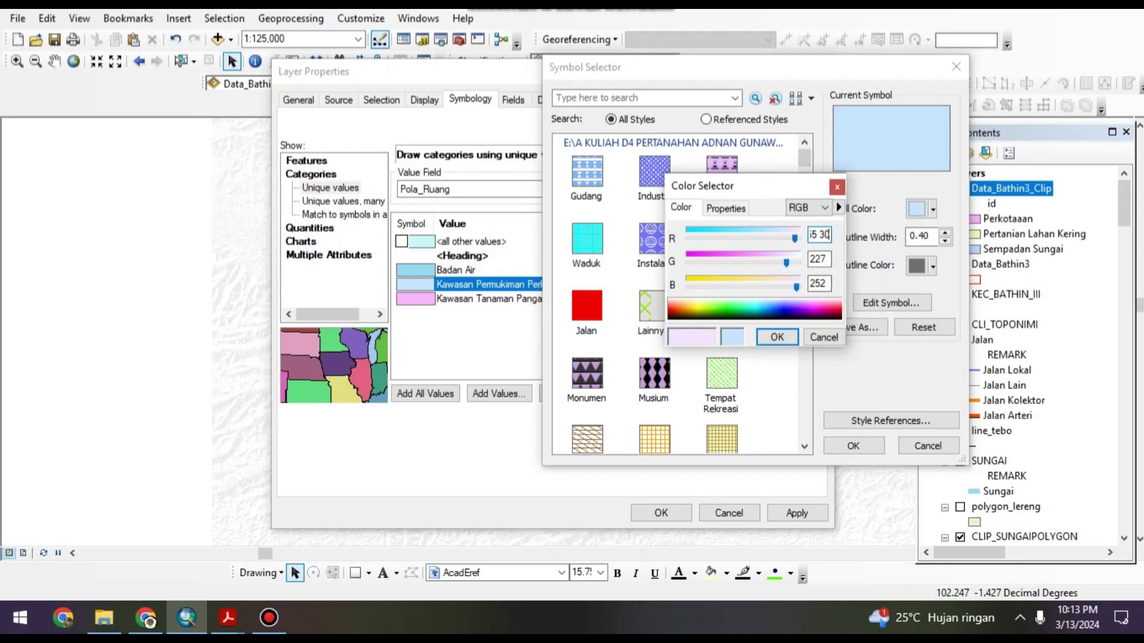
{"action": "double_click", "coordinate": [819, 283]}
{"action": "type", "text": "3"}
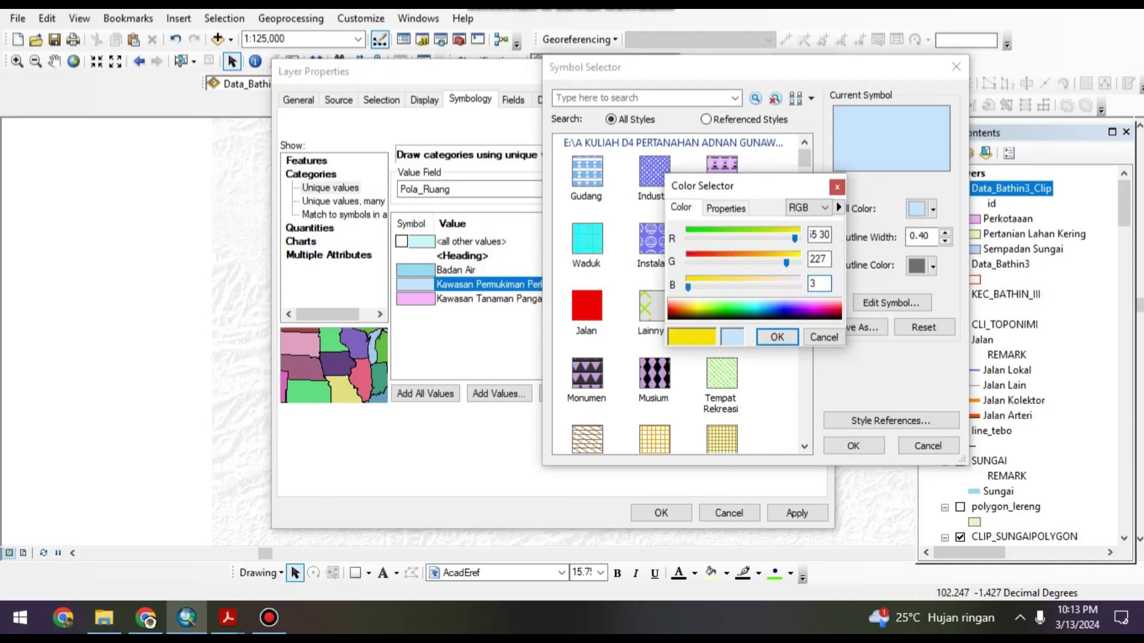
{"action": "type", "text": "0"}
{"action": "left_click", "coordinate": [828, 235]}
{"action": "key", "text": "BackSpace"}
{"action": "key", "text": "BackSpace"}
{"action": "double_click", "coordinate": [819, 259]}
{"action": "type", "text": "155"}
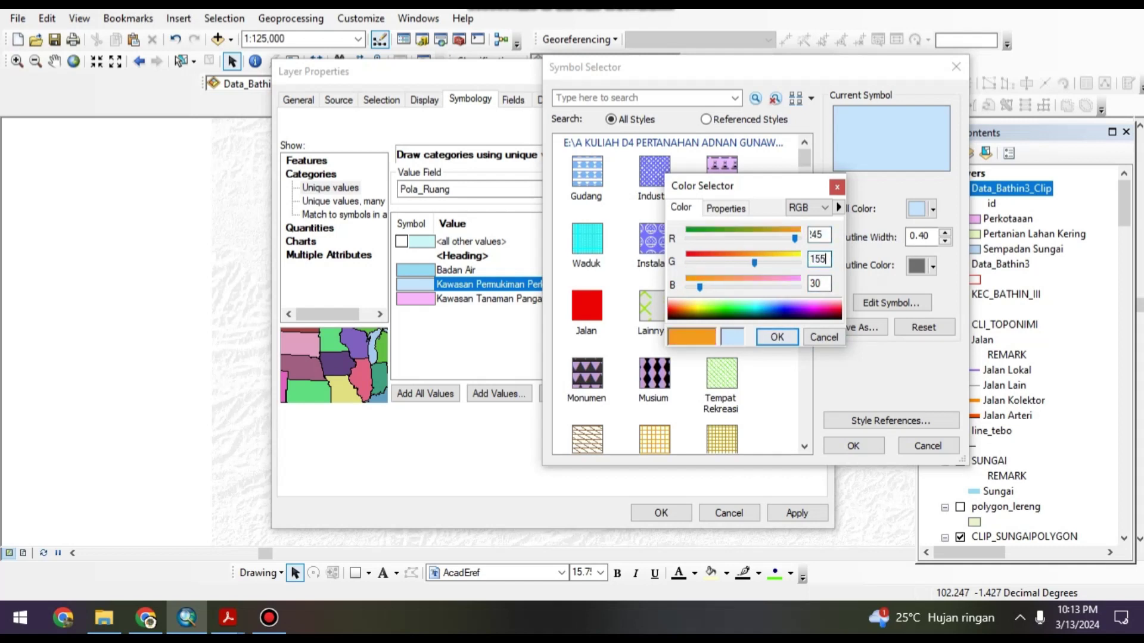
{"action": "left_click", "coordinate": [776, 337]}
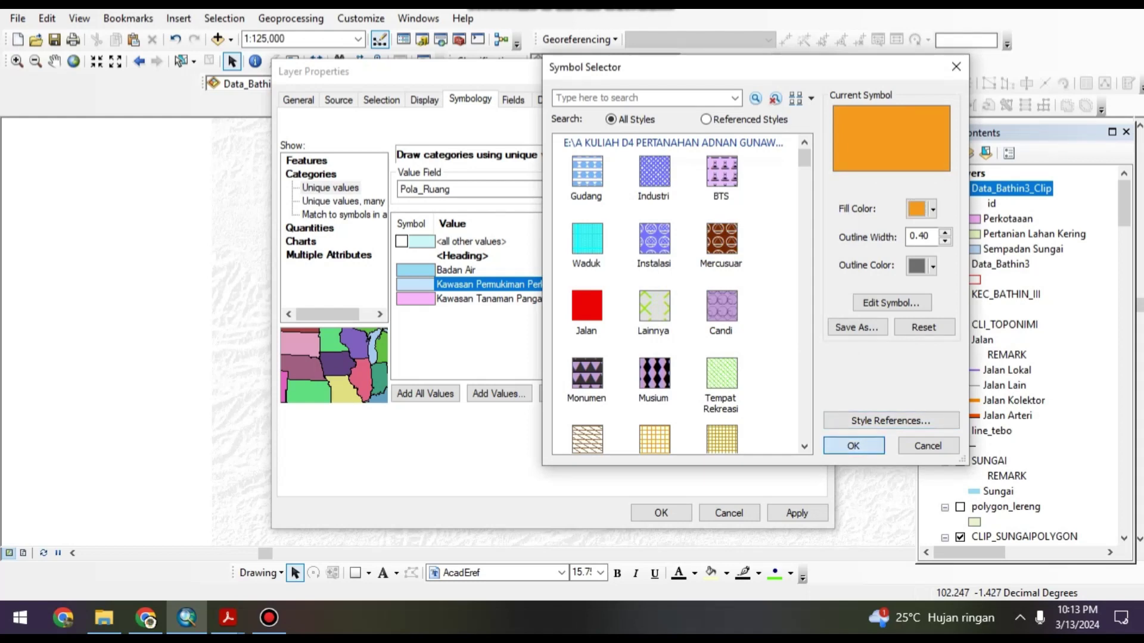
{"action": "left_click", "coordinate": [853, 446]}
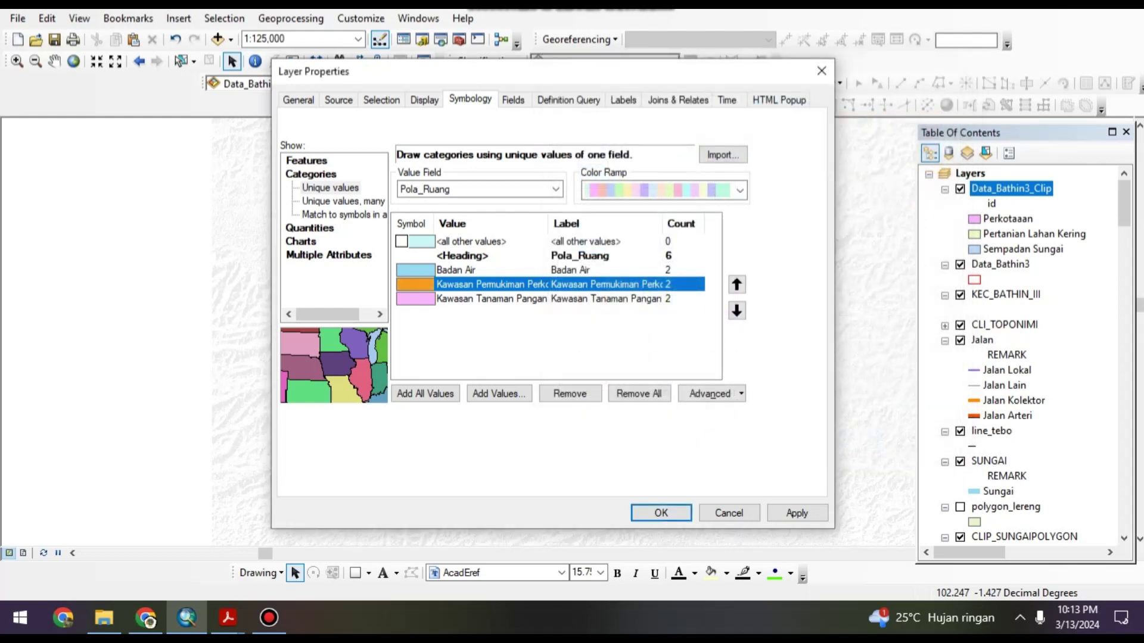
Open the custom fill color settings of the Kawasan Tanaman Pangan symbol and switch the color model to RGB
{"action": "double_click", "coordinate": [415, 299]}
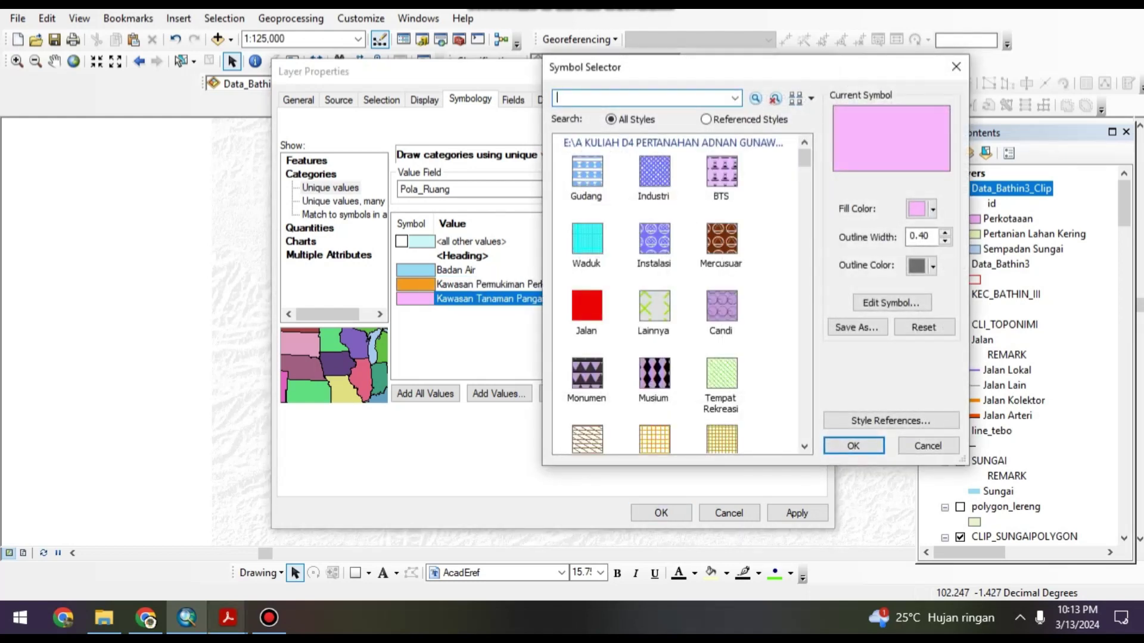
{"action": "left_click_drag", "start_coordinate": [734, 69], "coordinate": [343, 108]}
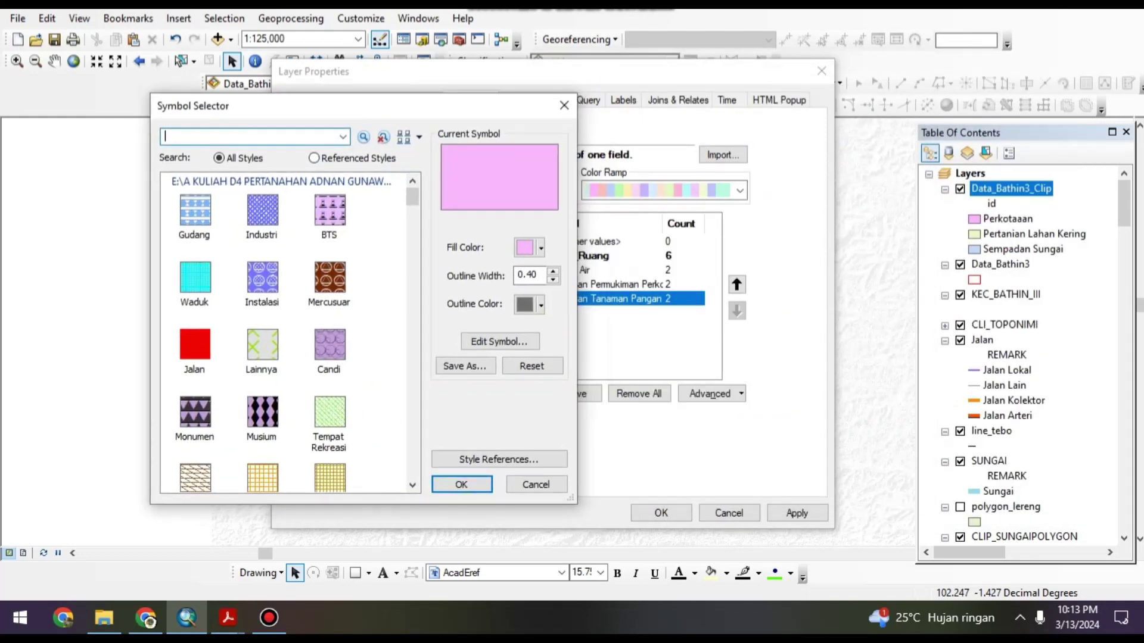
{"action": "left_click", "coordinate": [527, 247]}
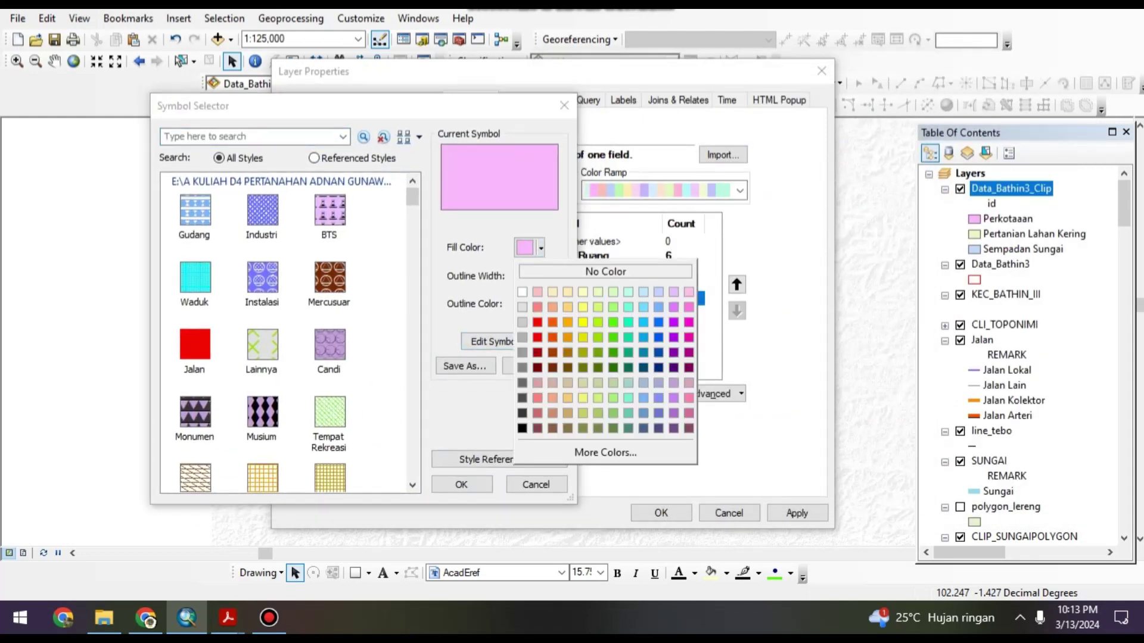
{"action": "left_click", "coordinate": [605, 452]}
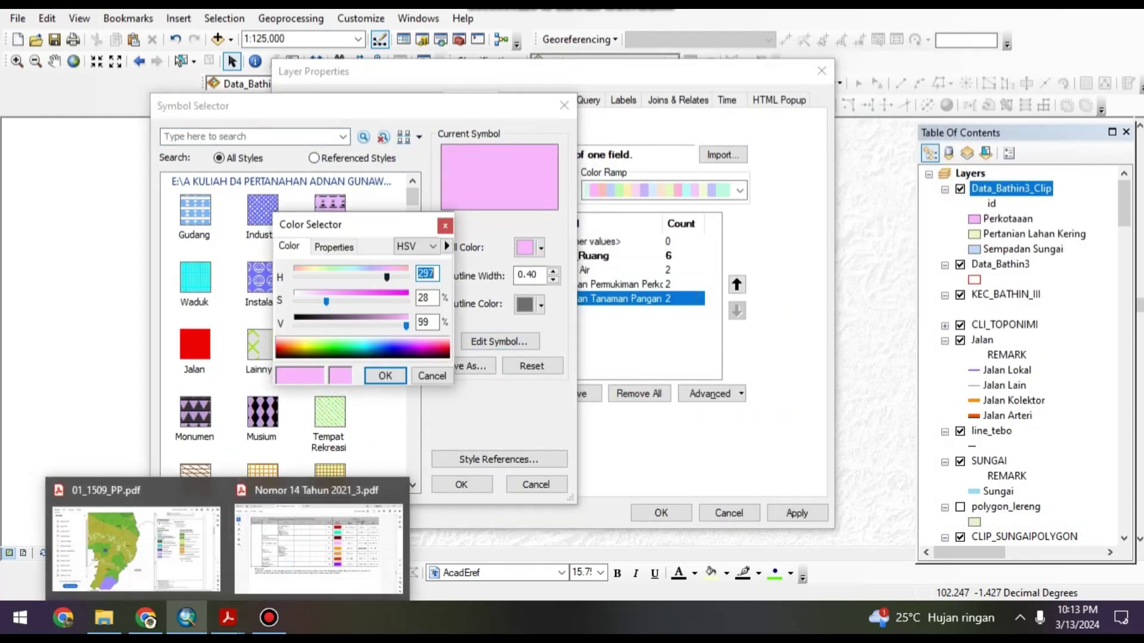
{"action": "left_click", "coordinate": [417, 246]}
{"action": "left_click", "coordinate": [406, 283]}
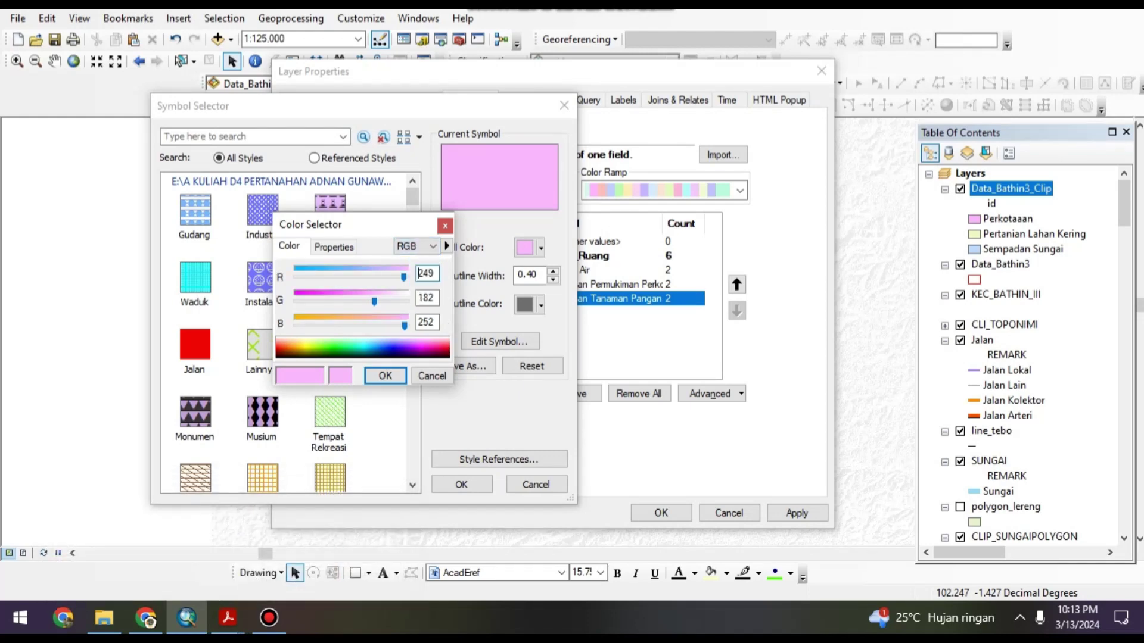
Switch to the Nomor 14 Tahun 2021 PDF and copy the Kawasan Tanaman Pangan RGB value 200 245 70
{"action": "left_click", "coordinate": [228, 618]}
{"action": "left_click", "coordinate": [228, 618]}
{"action": "left_click", "coordinate": [349, 536]}
{"action": "scroll", "coordinate": [547, 328], "scroll_direction": "down", "scroll_amount": 3}
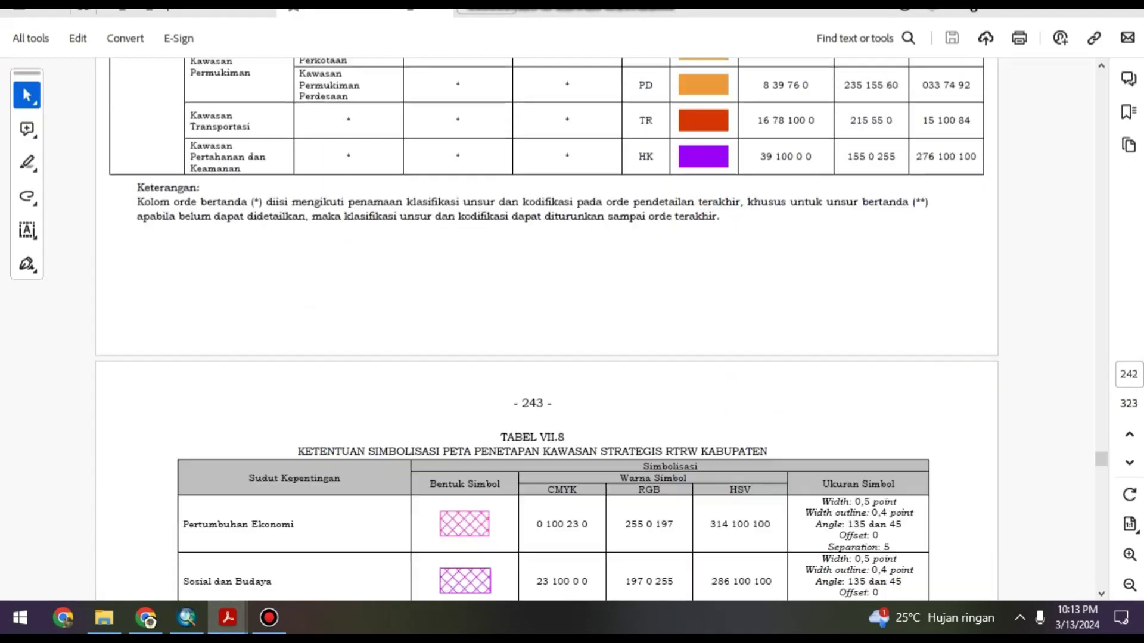
{"action": "scroll", "coordinate": [546, 328], "scroll_direction": "up", "scroll_amount": 3}
{"action": "scroll", "coordinate": [547, 328], "scroll_direction": "up", "scroll_amount": 5}
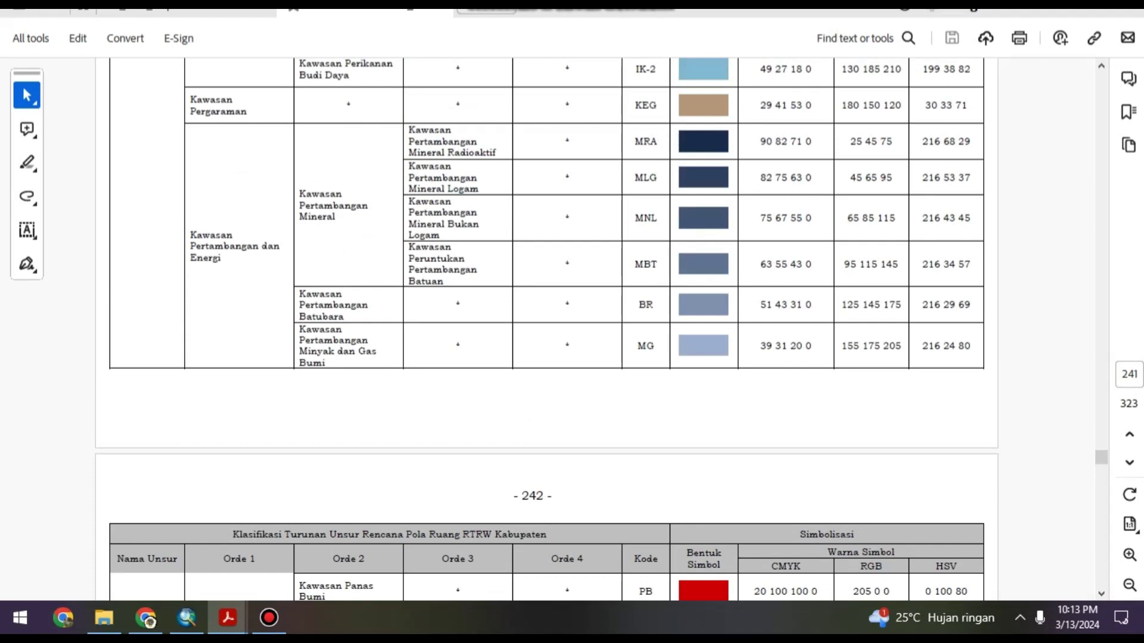
{"action": "scroll", "coordinate": [546, 328], "scroll_direction": "up", "scroll_amount": 6}
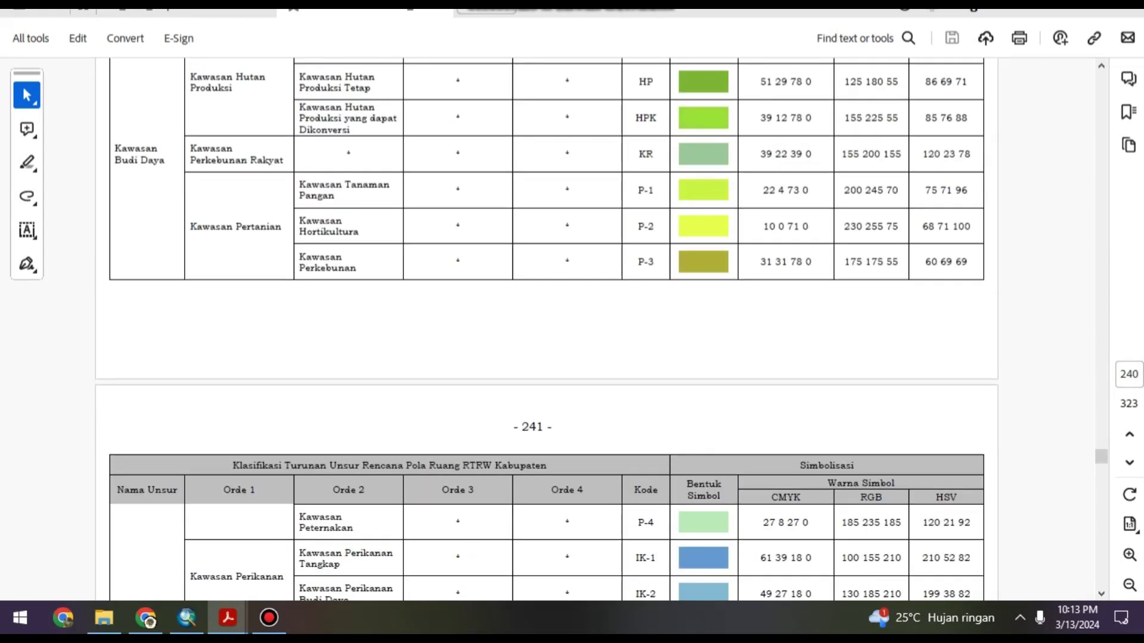
{"action": "left_click_drag", "start_coordinate": [844, 190], "coordinate": [898, 190]}
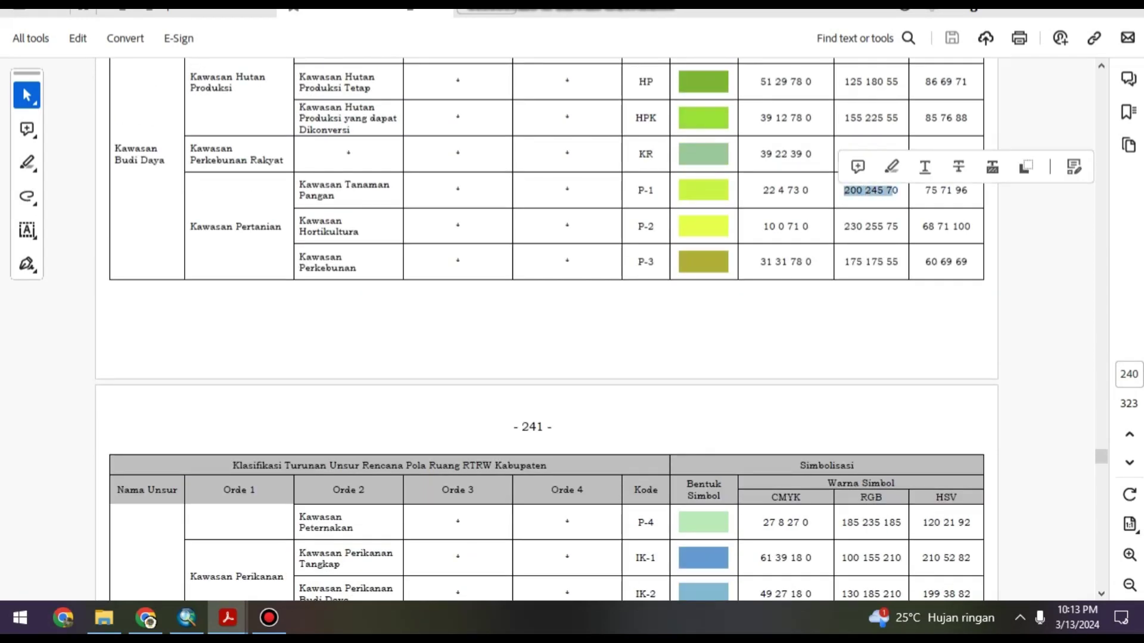
{"action": "triple_click", "coordinate": [876, 190]}
{"action": "key", "text": "ctrl+c"}
Switch back to ArcMap, set the Kawasan Tanaman Pangan fill color to RGB 200, 245, 70 and accept the symbol
{"action": "left_click", "coordinate": [186, 618]}
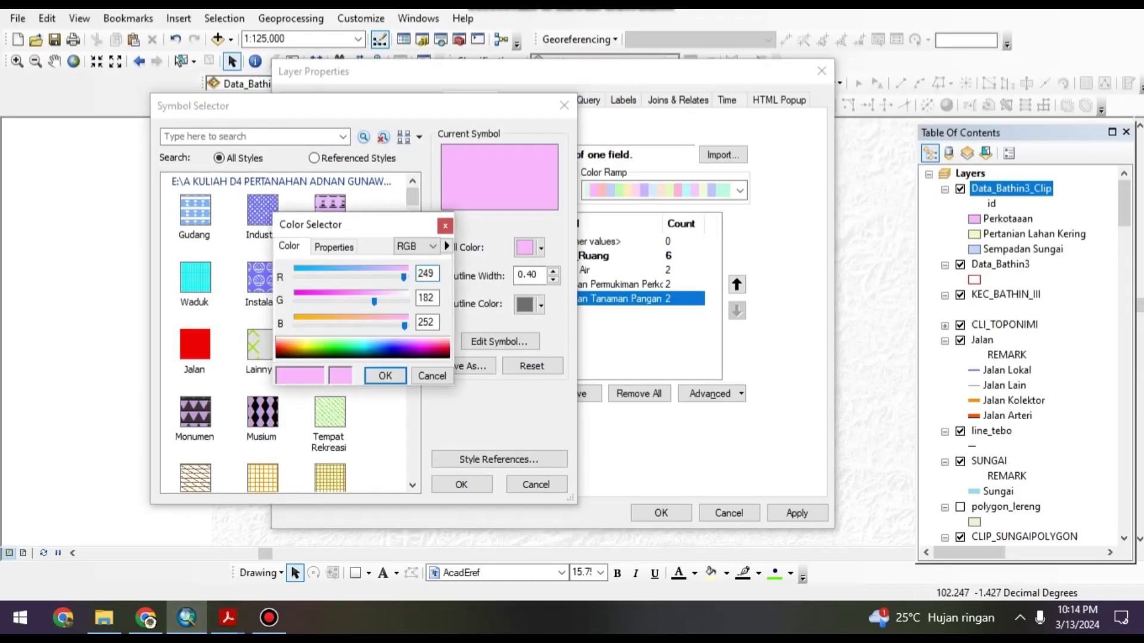
{"action": "double_click", "coordinate": [427, 274]}
{"action": "key", "text": "ctrl+v"}
{"action": "double_click", "coordinate": [426, 322]}
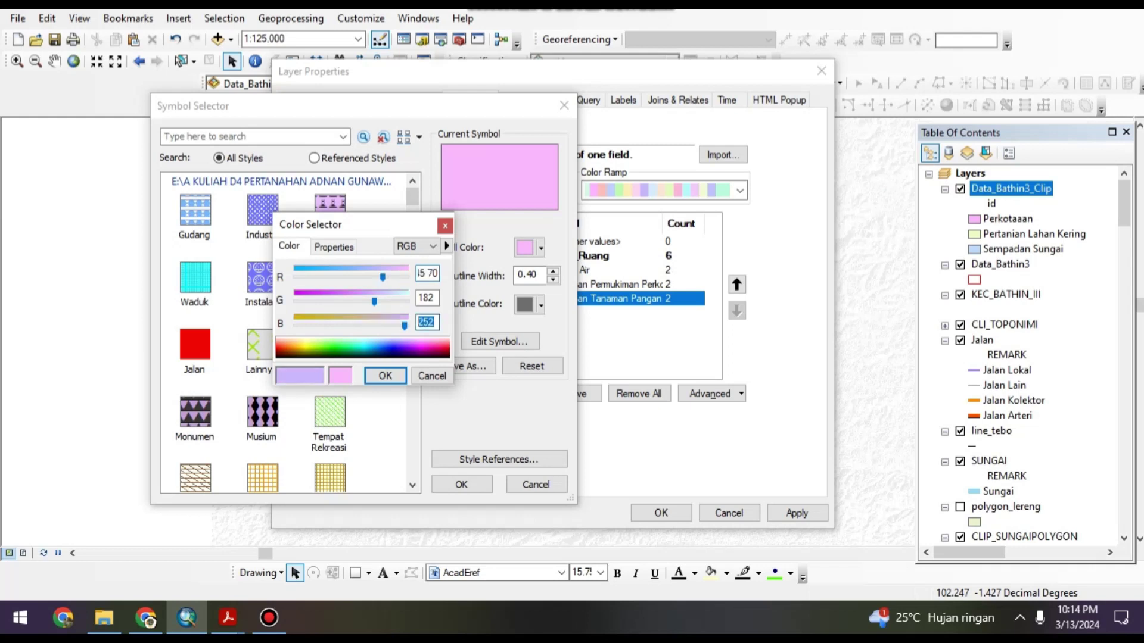
{"action": "type", "text": "70"}
{"action": "left_click", "coordinate": [436, 273]}
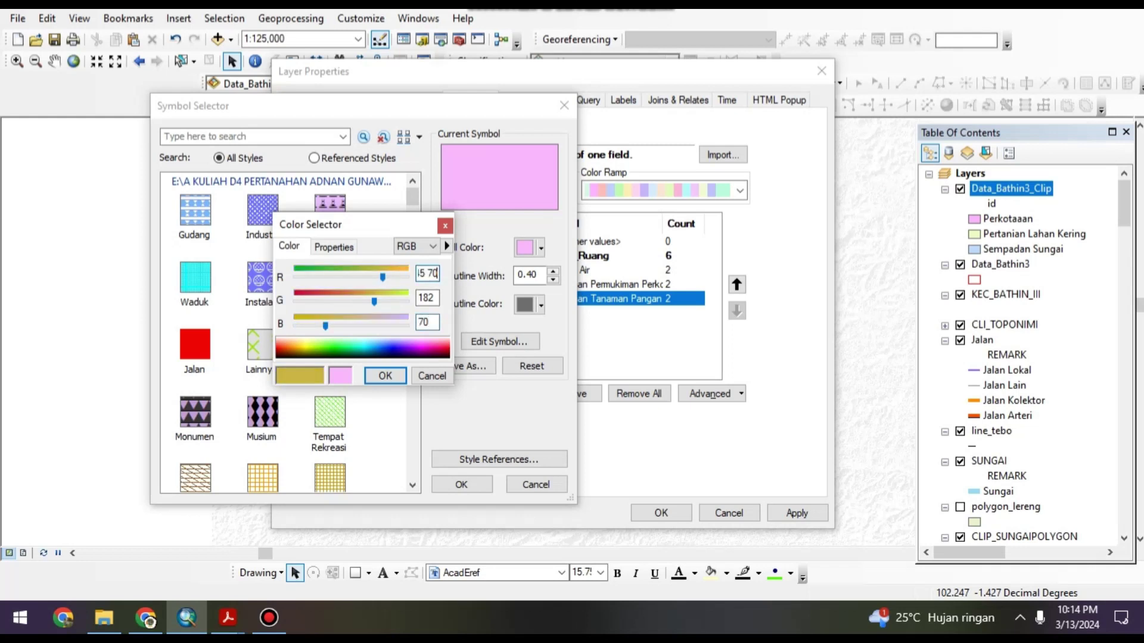
{"action": "key", "text": "BackSpace"}
{"action": "key", "text": "BackSpace"}
{"action": "key", "text": "BackSpace"}
{"action": "key", "text": "BackSpace"}
{"action": "key", "text": "BackSpace"}
{"action": "key", "text": "BackSpace"}
{"action": "key", "text": "BackSpace"}
{"action": "key", "text": "Tab"}
{"action": "type", "text": "245"}
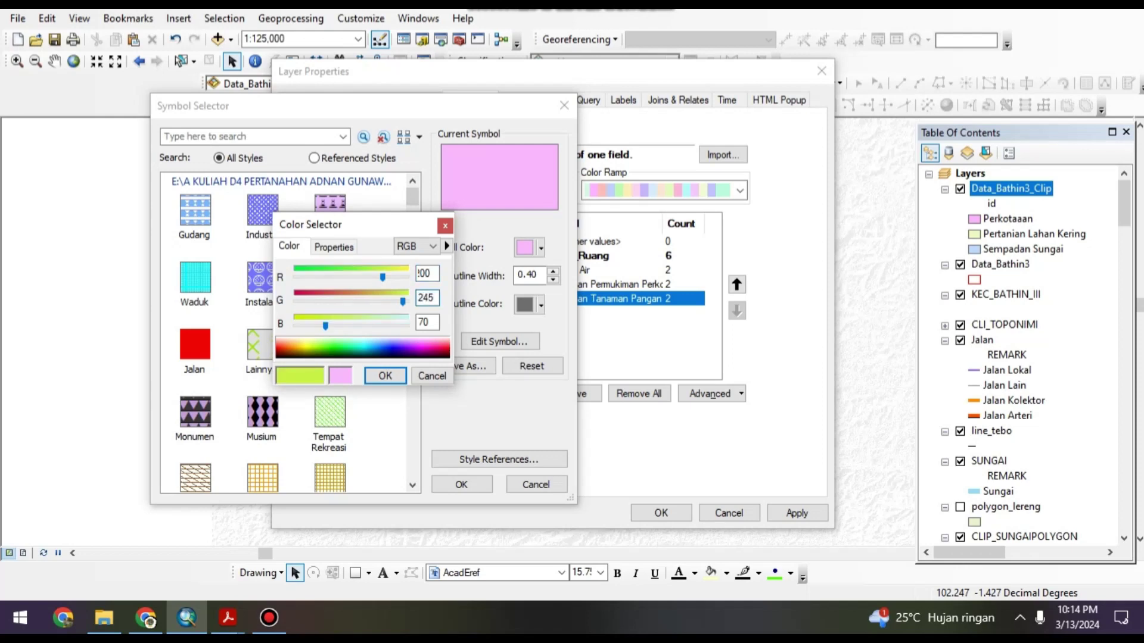
{"action": "key", "text": "Return"}
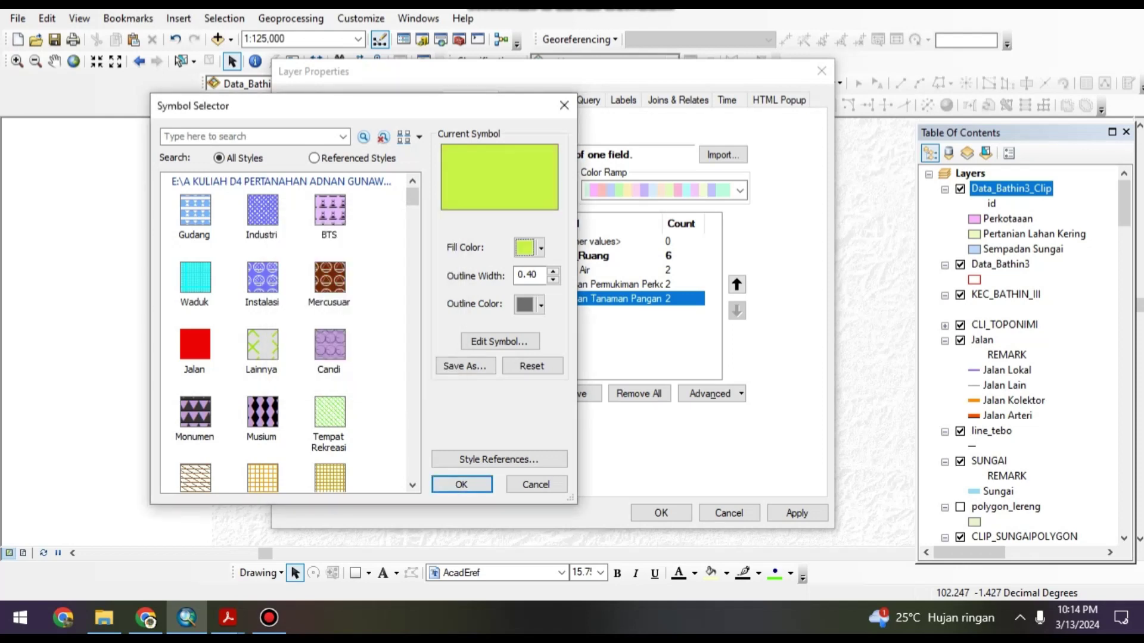
{"action": "key", "text": "Return"}
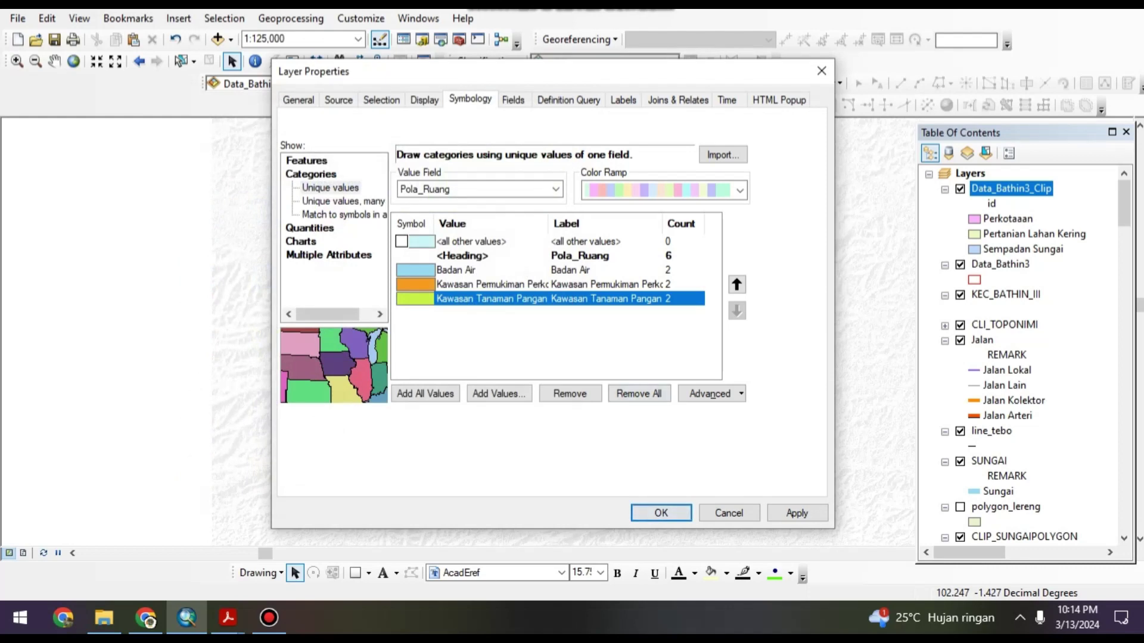
{"action": "left_click", "coordinate": [475, 269]}
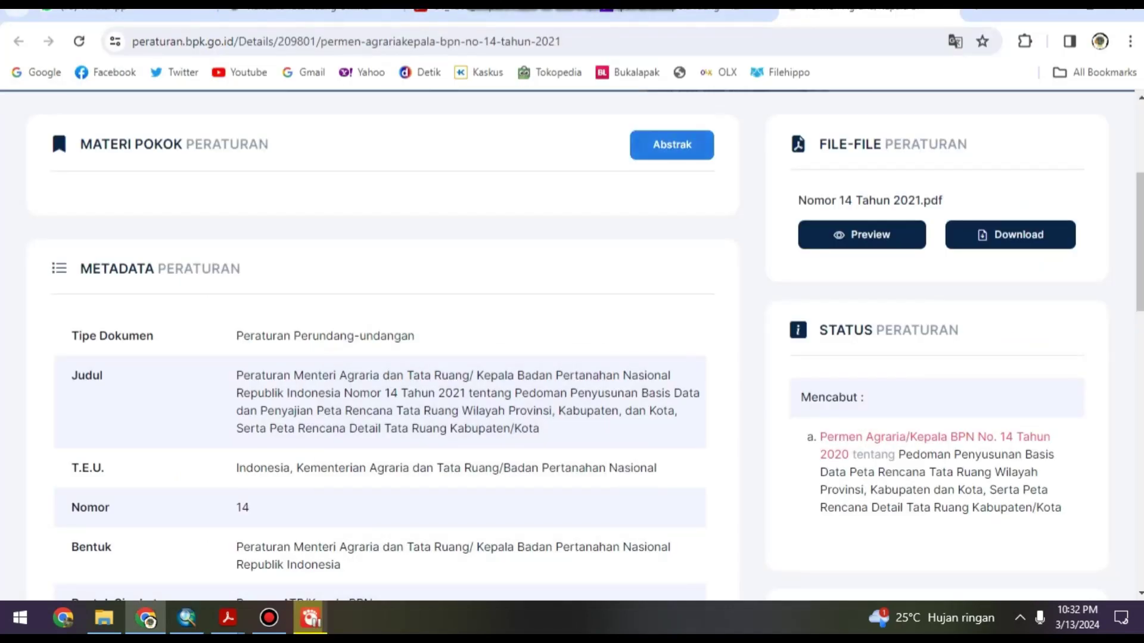
Switch to ArcMap and review the Pola_Ruang unique-values symbology in the Data_Bathin3_Clip layer properties
{"action": "left_click", "coordinate": [186, 618]}
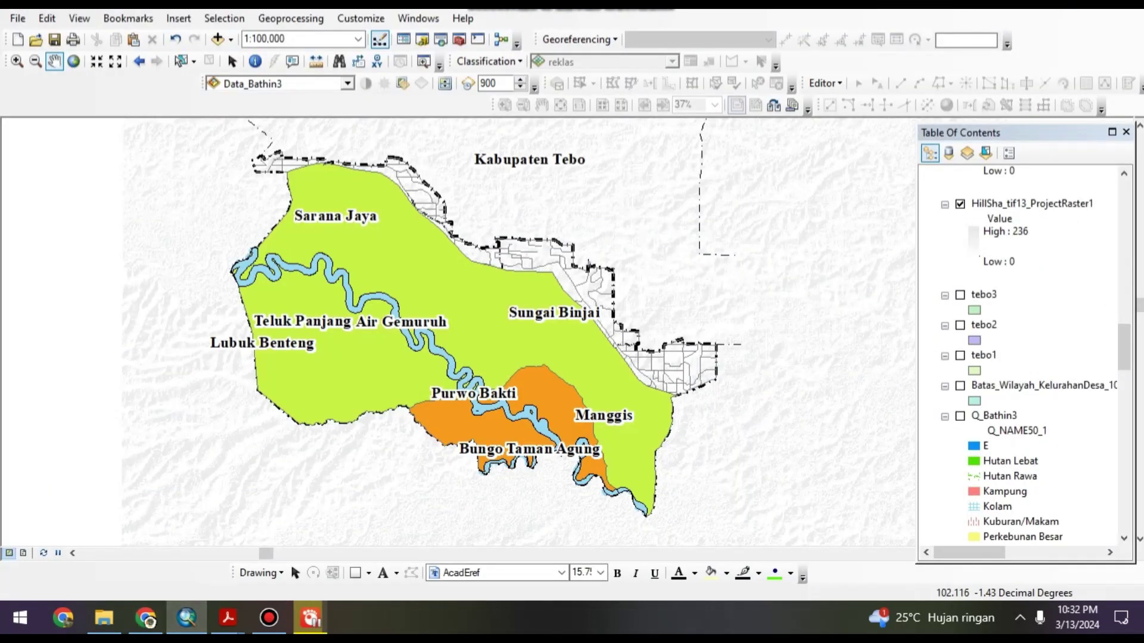
{"action": "scroll", "coordinate": [1022, 351], "scroll_direction": "up", "scroll_amount": 15}
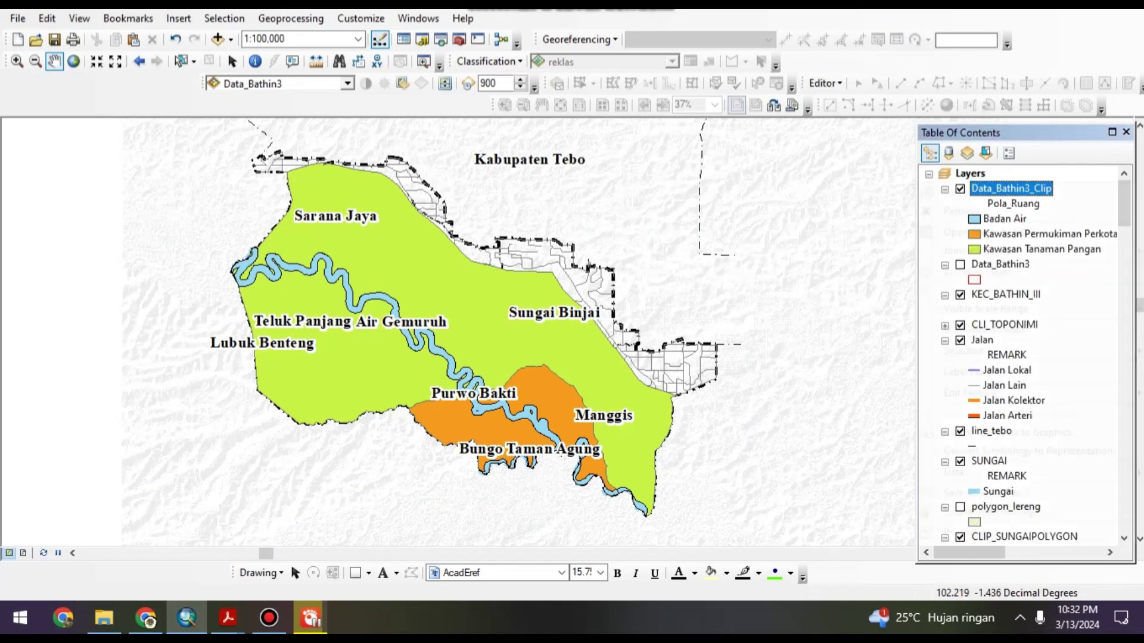
{"action": "right_click", "coordinate": [1007, 188]}
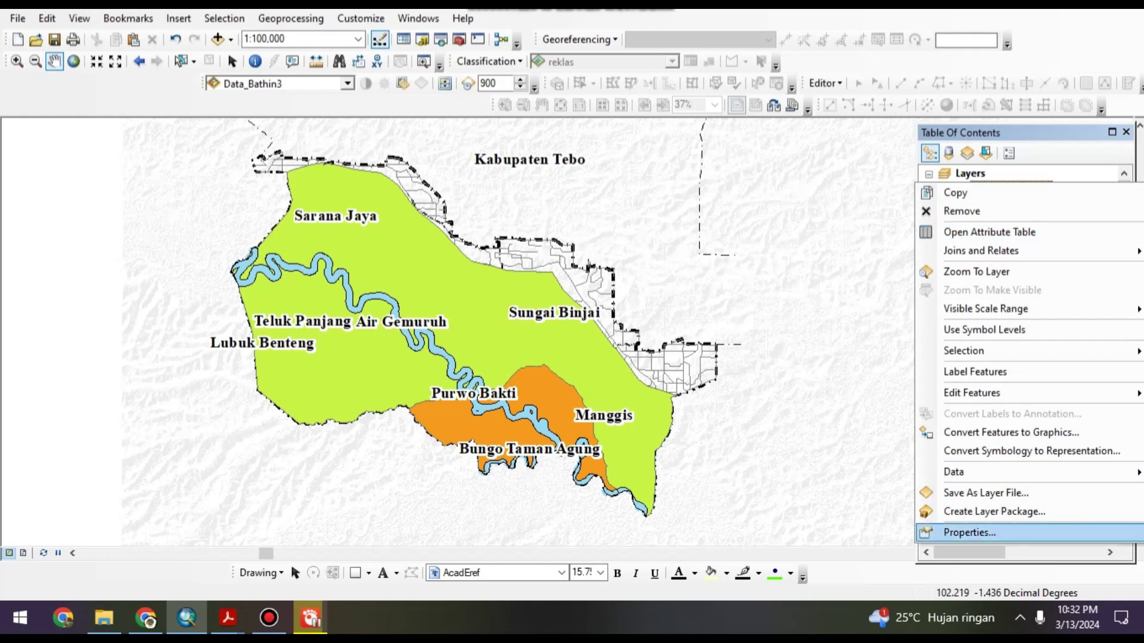
{"action": "left_click", "coordinate": [969, 532]}
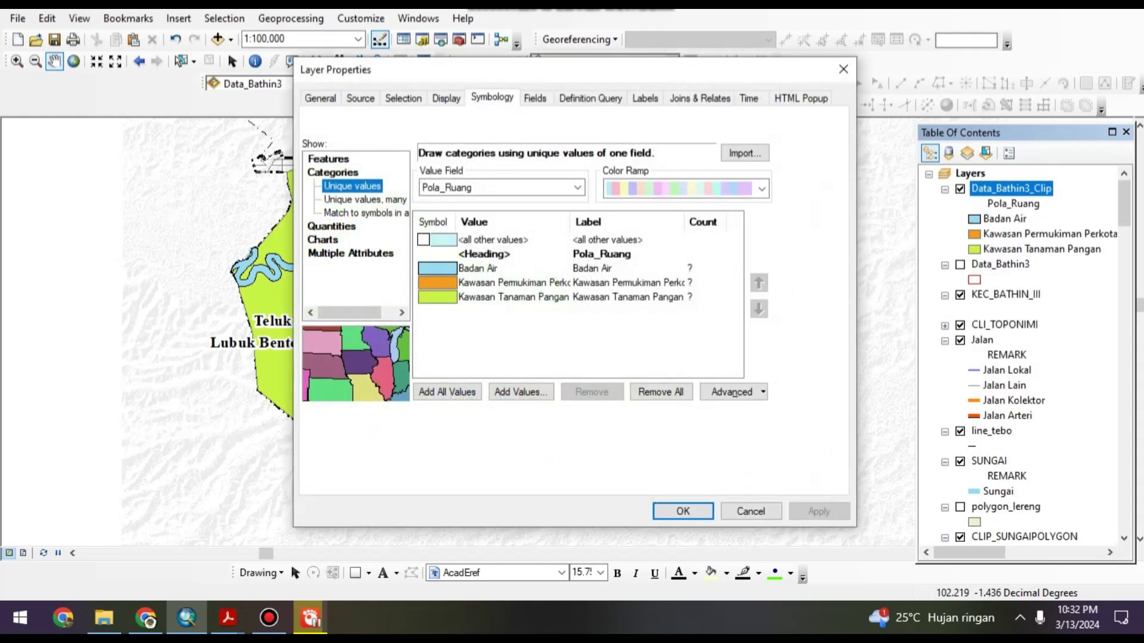
{"action": "left_click_drag", "start_coordinate": [588, 74], "coordinate": [674, 82]}
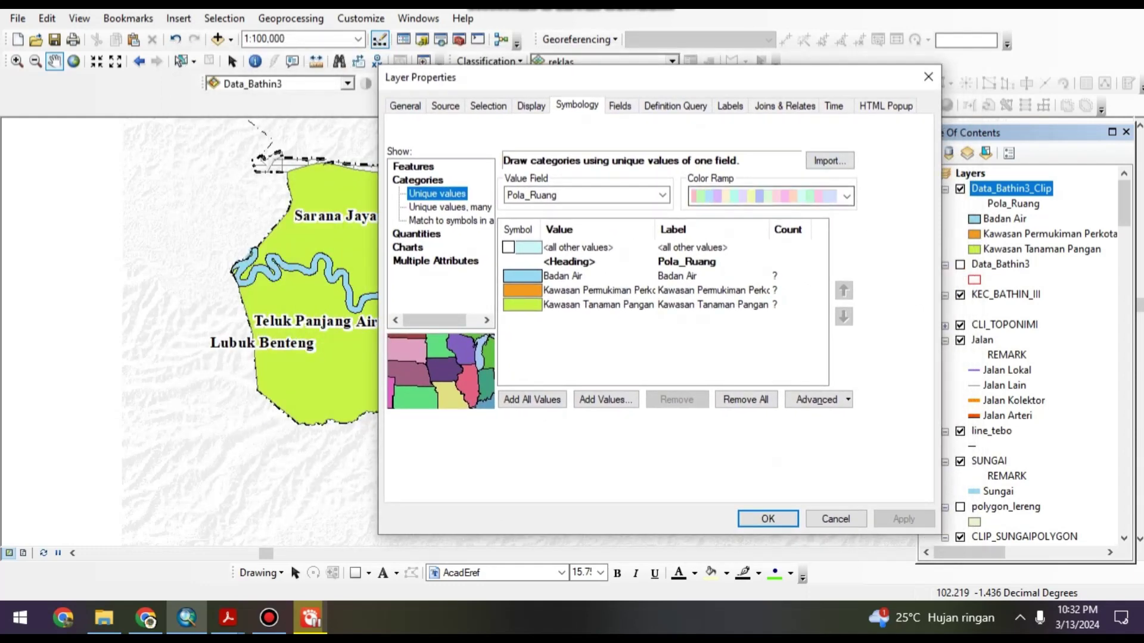
{"action": "left_click_drag", "start_coordinate": [764, 88], "coordinate": [628, 104]}
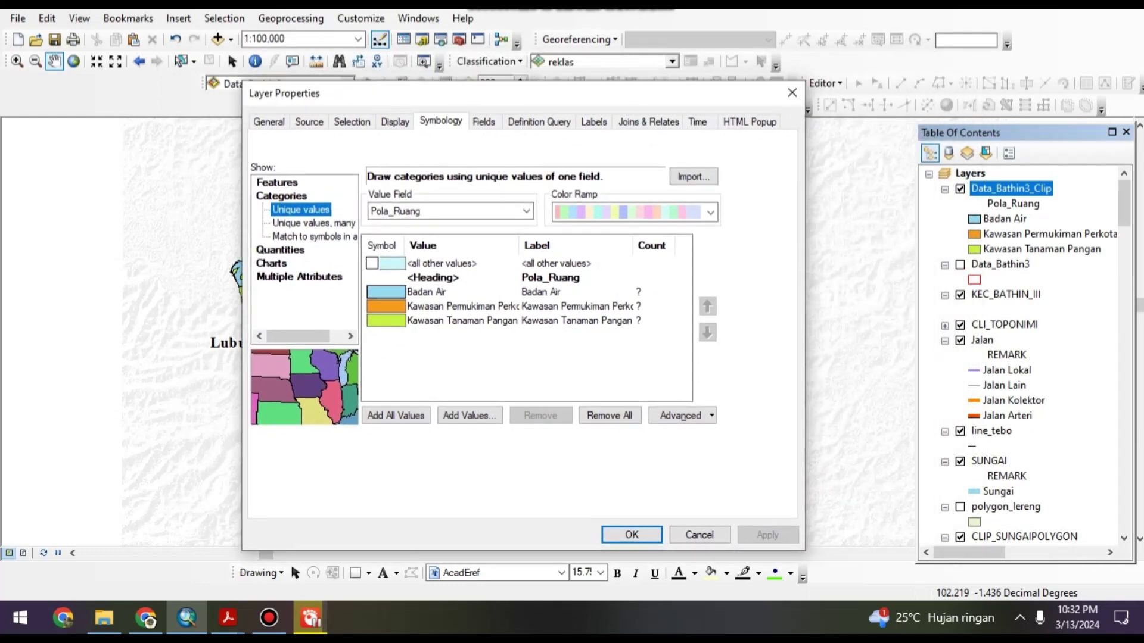
{"action": "left_click", "coordinate": [791, 92]}
Open the attribute table of the Data_Bathin3_Clip layer and arrange its window so all fields can be read
{"action": "right_click", "coordinate": [1001, 187]}
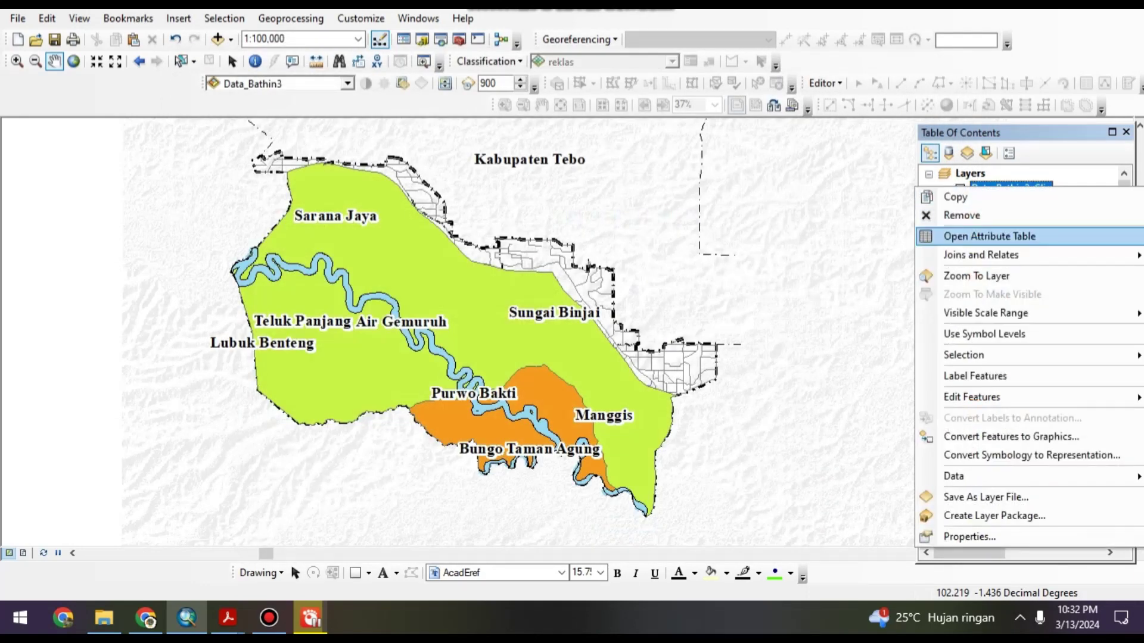
{"action": "left_click", "coordinate": [989, 236]}
{"action": "left_click_drag", "start_coordinate": [369, 93], "coordinate": [640, 43]}
{"action": "left_click_drag", "start_coordinate": [932, 107], "coordinate": [1016, 106]}
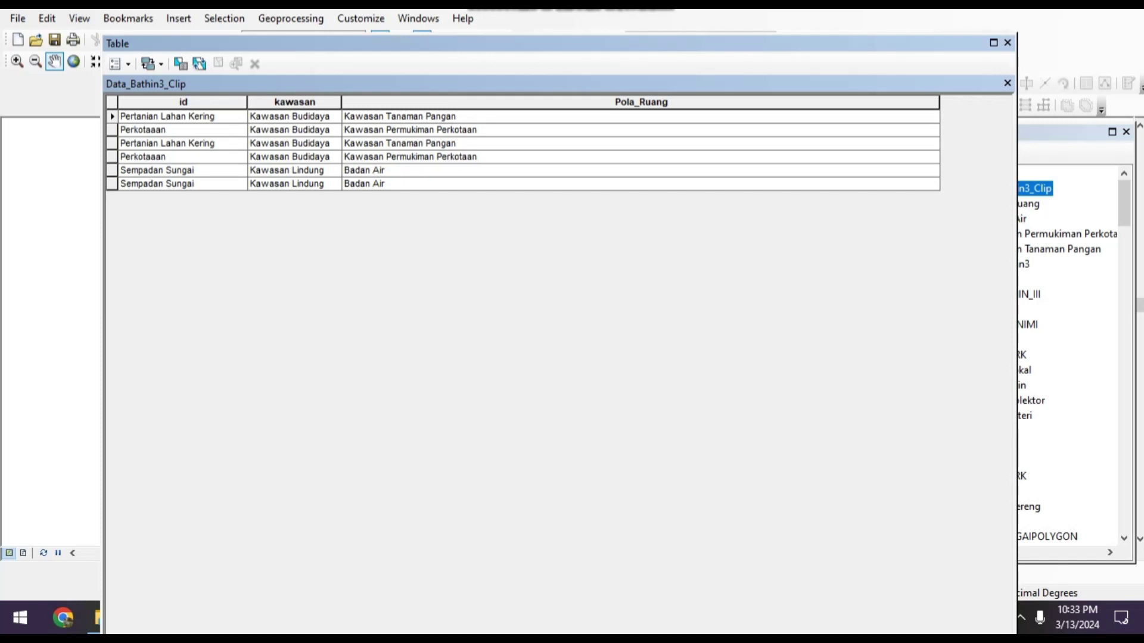
{"action": "left_click_drag", "start_coordinate": [391, 43], "coordinate": [413, 29]}
Switch to the Nomor 14 Tahun 2021 PDF and look up the Kode of Badan Air in Tabel VII.7
{"action": "left_click", "coordinate": [228, 618]}
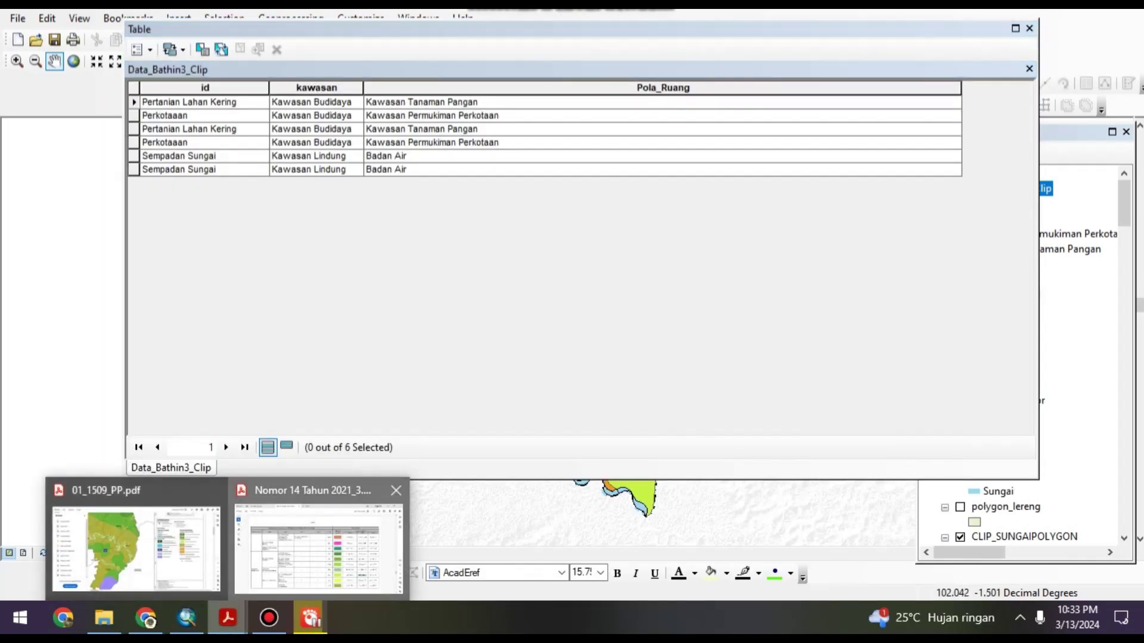
{"action": "left_click", "coordinate": [319, 549]}
{"action": "scroll", "coordinate": [547, 329], "scroll_direction": "up", "scroll_amount": 15}
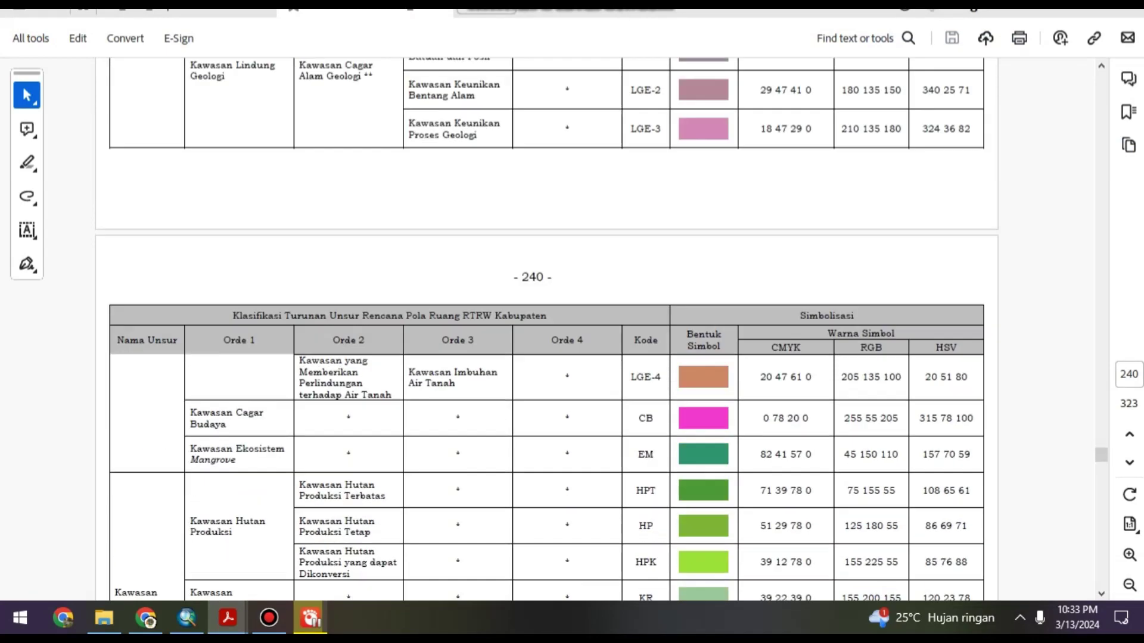
{"action": "scroll", "coordinate": [547, 328], "scroll_direction": "up", "scroll_amount": 10}
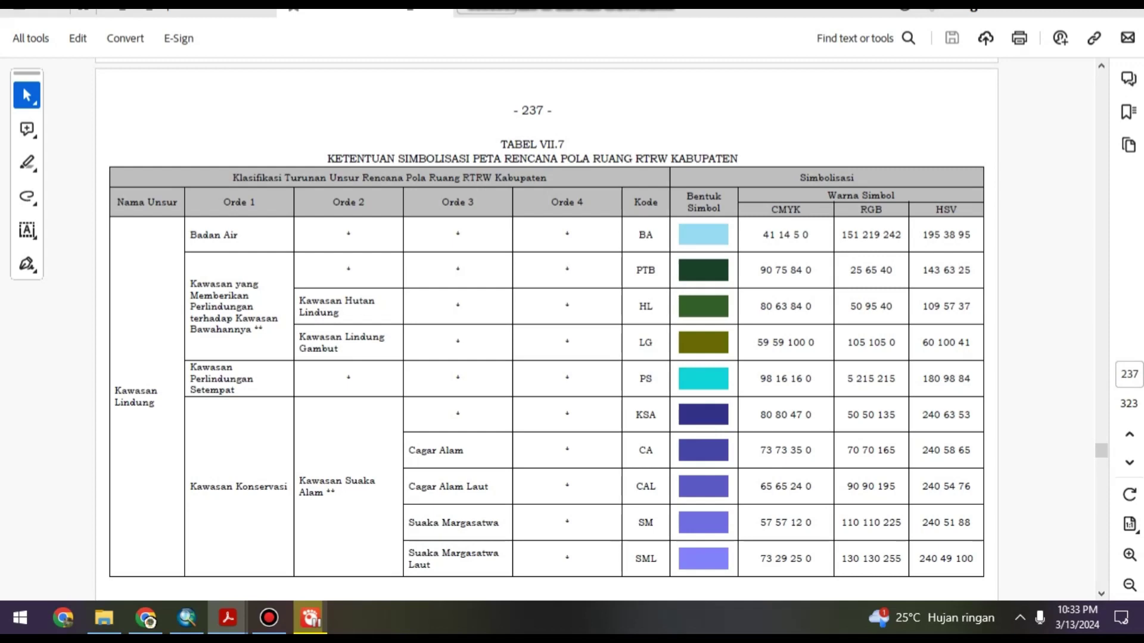
Switch back to ArcMap and add a Text field named Kode to the Data_Bathin3_Clip attribute table
{"action": "key", "text": "super"}
{"action": "left_click", "coordinate": [186, 618]}
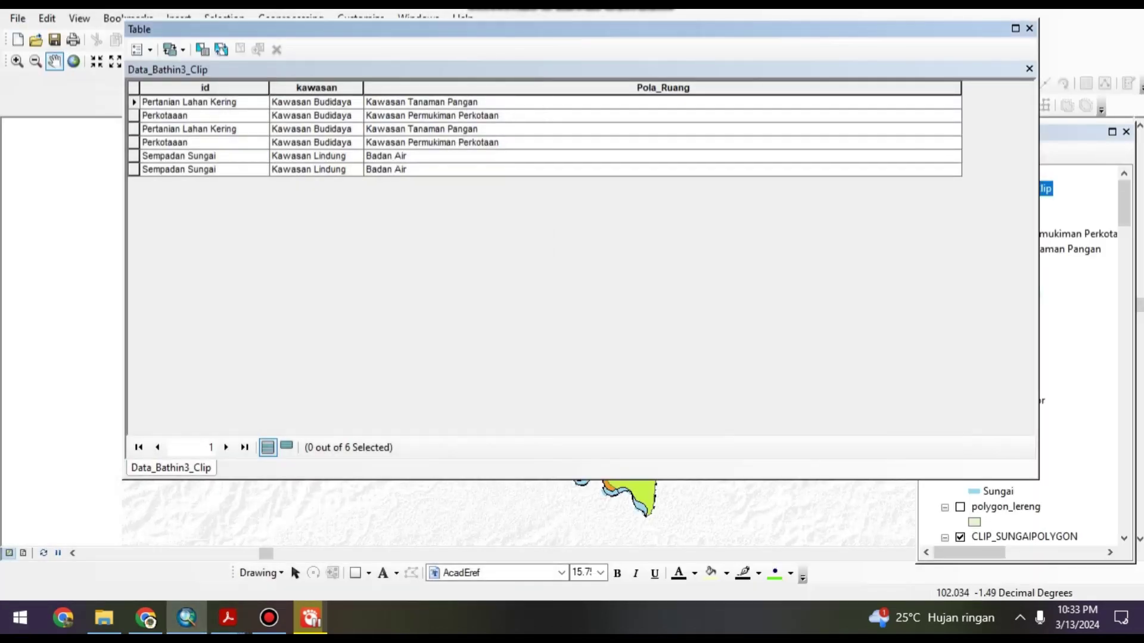
{"action": "left_click", "coordinate": [141, 49]}
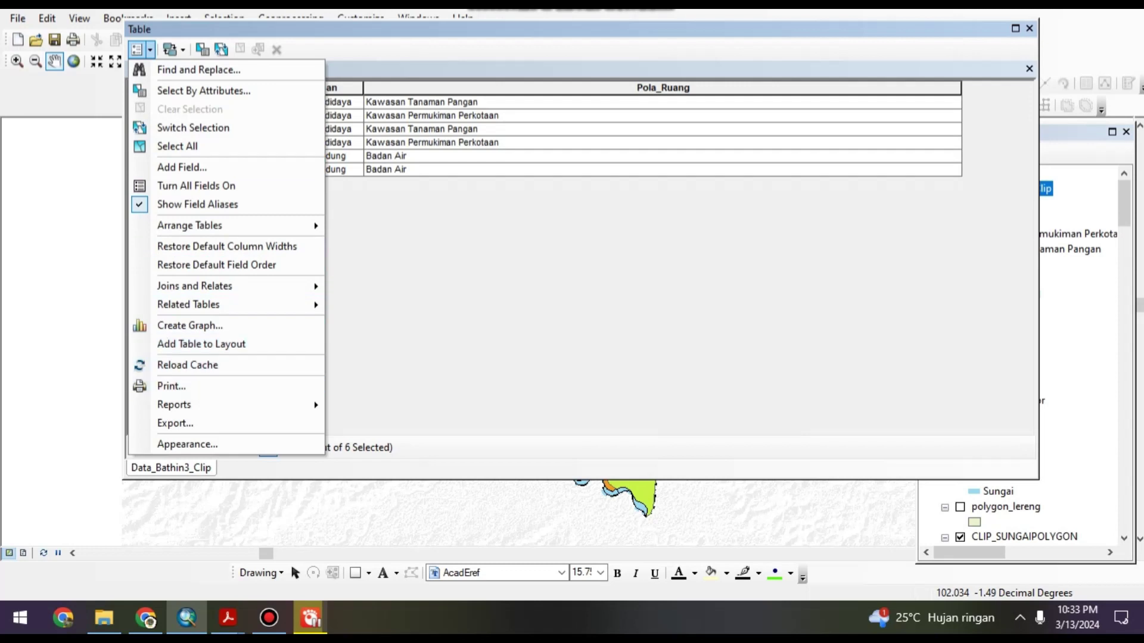
{"action": "left_click", "coordinate": [181, 166]}
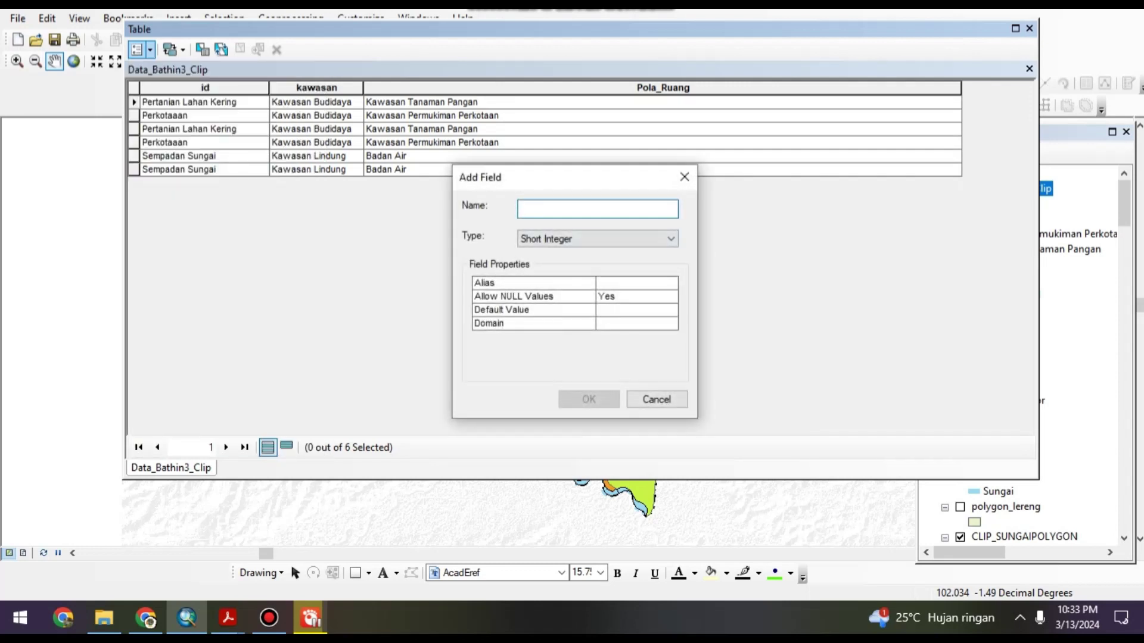
{"action": "type", "text": "Kode"}
{"action": "left_click", "coordinate": [597, 238]}
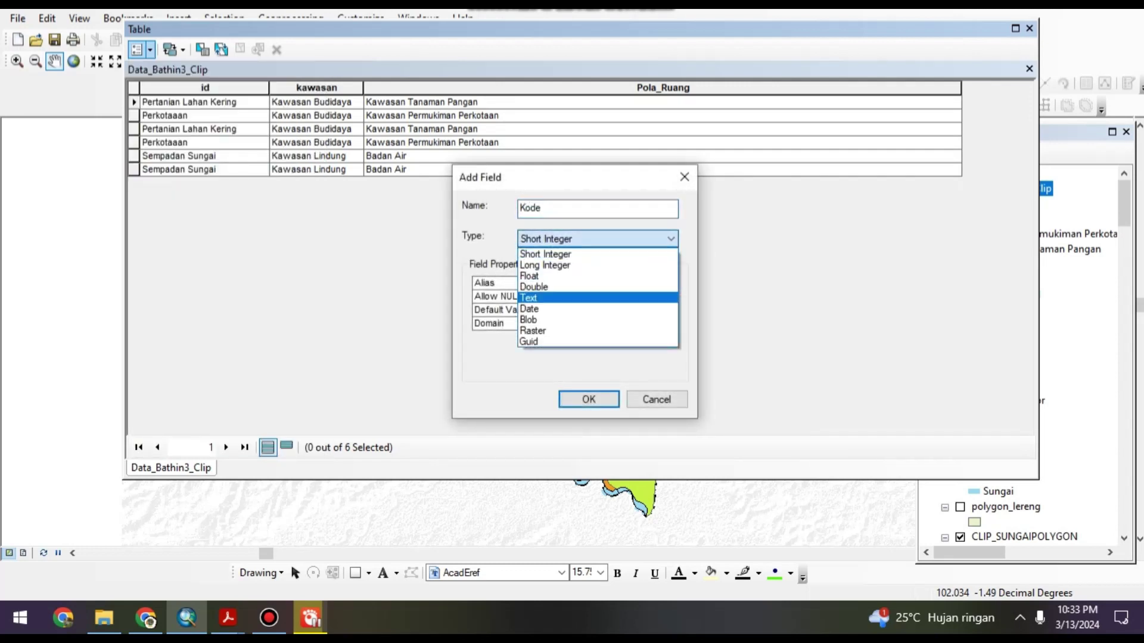
{"action": "left_click", "coordinate": [597, 298]}
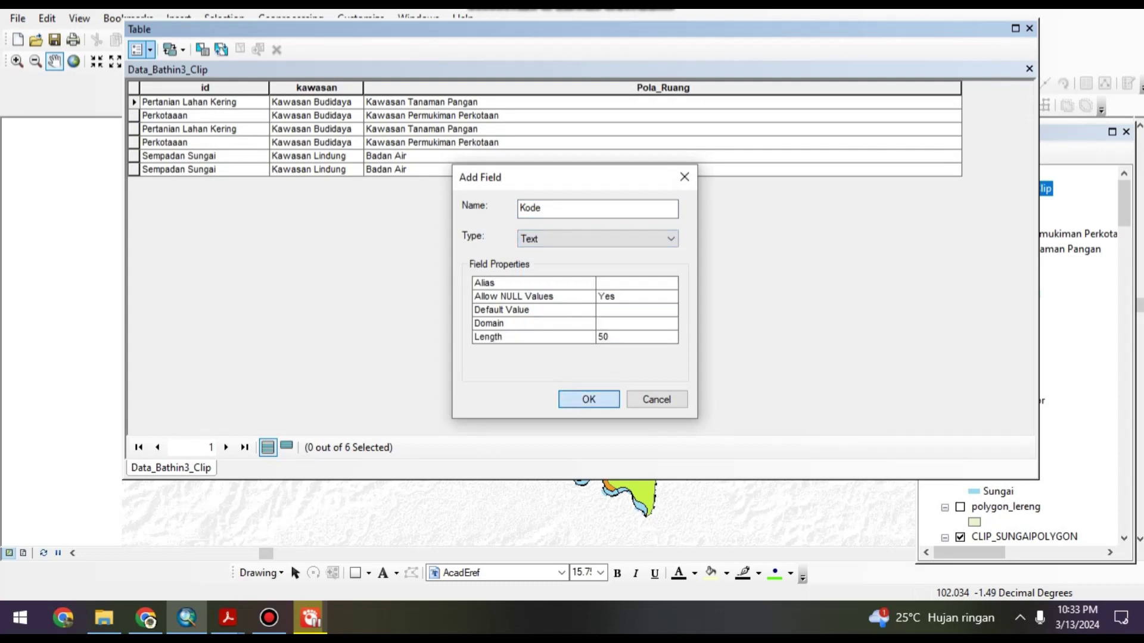
{"action": "key", "text": "Return"}
Move the attribute table aside and start an edit session on the Data_Bathin3_Clip layer
{"action": "left_click_drag", "start_coordinate": [596, 29], "coordinate": [415, 55]}
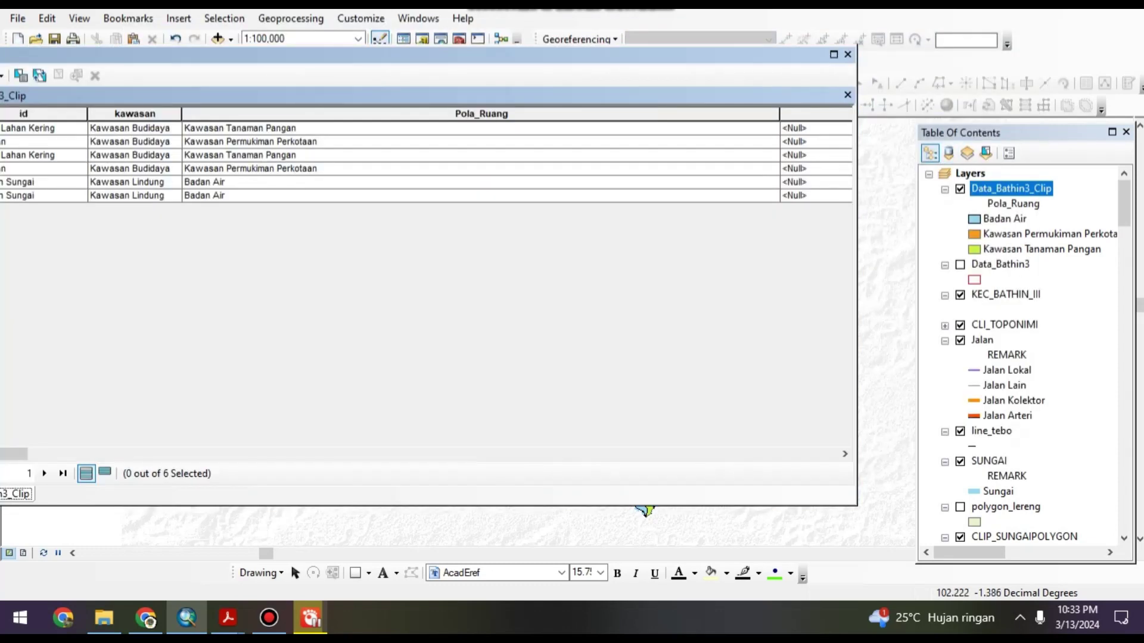
{"action": "right_click", "coordinate": [1011, 191]}
{"action": "mouse_move", "coordinate": [971, 404]}
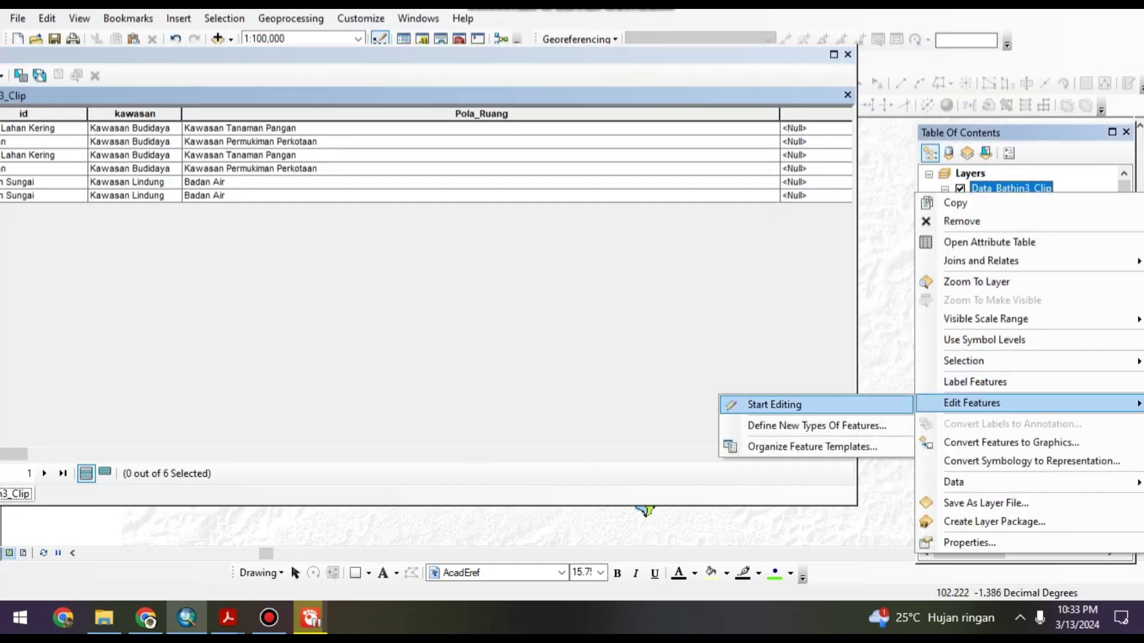
{"action": "left_click", "coordinate": [775, 404]}
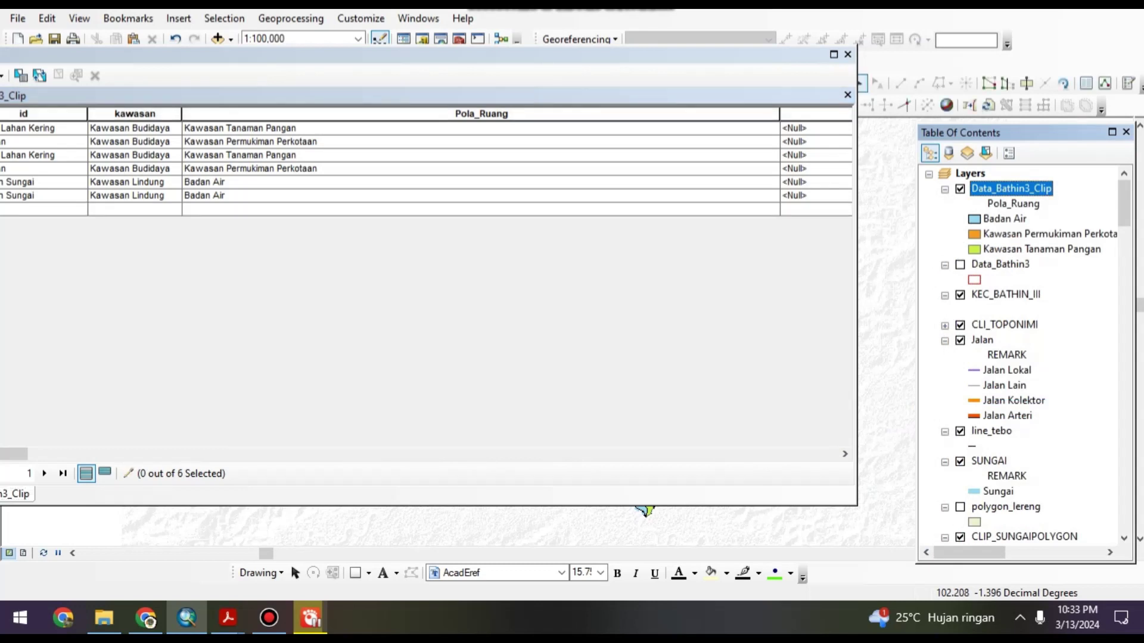
Enter BA in the Kode field of both Badan Air records
{"action": "left_click", "coordinate": [798, 181]}
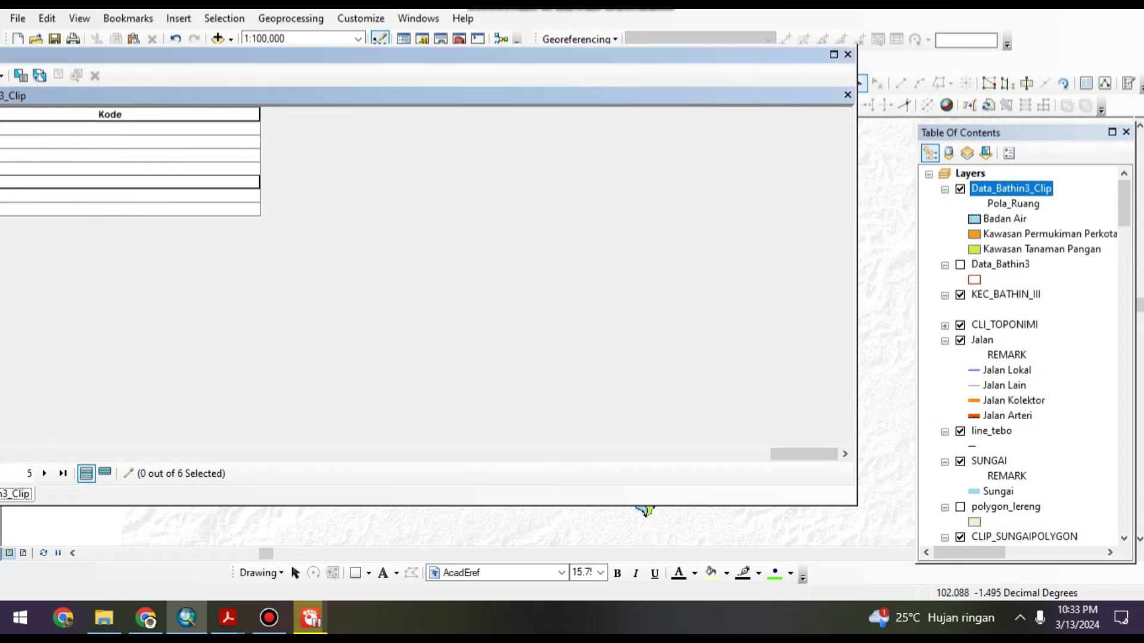
{"action": "mouse_move", "coordinate": [804, 454]}
{"action": "left_mouse_down"}
{"action": "mouse_move", "coordinate": [673, 454]}
{"action": "mouse_move", "coordinate": [804, 454]}
{"action": "left_mouse_up"}
{"action": "left_click_drag", "start_coordinate": [427, 54], "coordinate": [630, 56]}
{"action": "key", "text": "Return"}
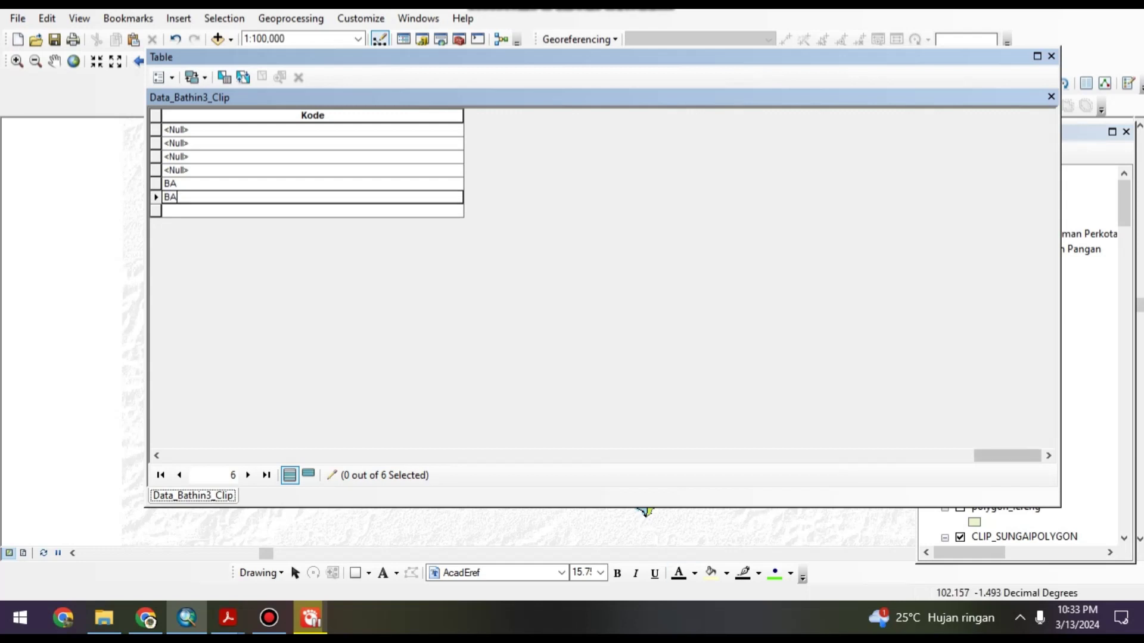
{"action": "left_click_drag", "start_coordinate": [1007, 456], "coordinate": [862, 456]}
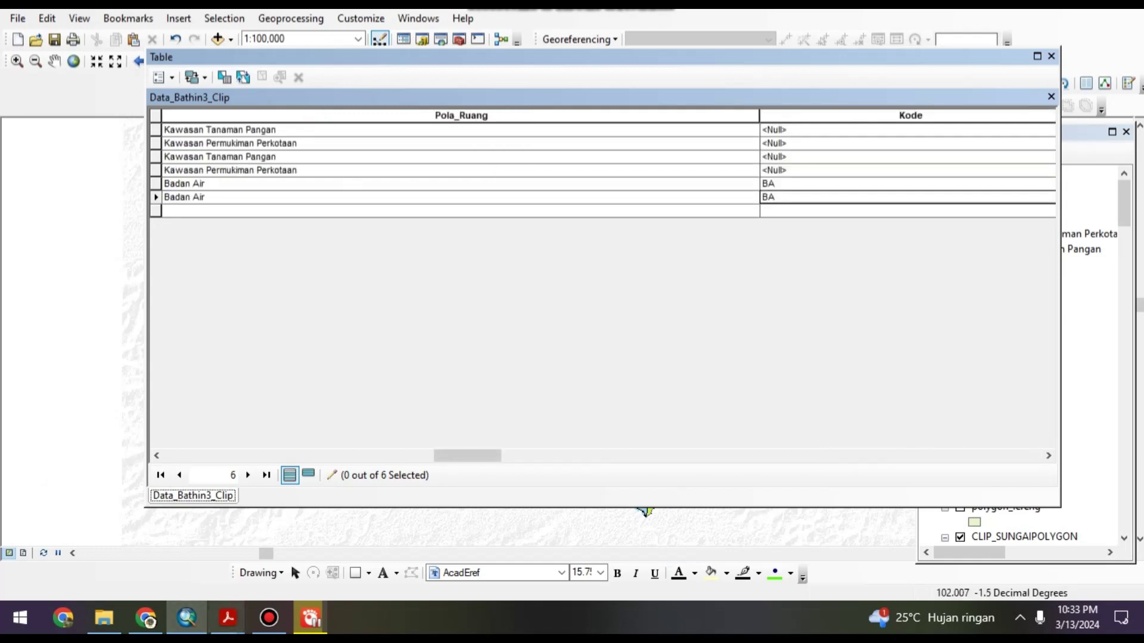
Switch to the Nomor 14 Tahun 2021 PDF and look up the Kode of Kawasan Tanaman Pangan and Kawasan Permukiman Perkotaan
{"action": "left_click", "coordinate": [228, 617]}
{"action": "left_click", "coordinate": [318, 539]}
{"action": "scroll", "coordinate": [546, 328], "scroll_direction": "down", "scroll_amount": 6}
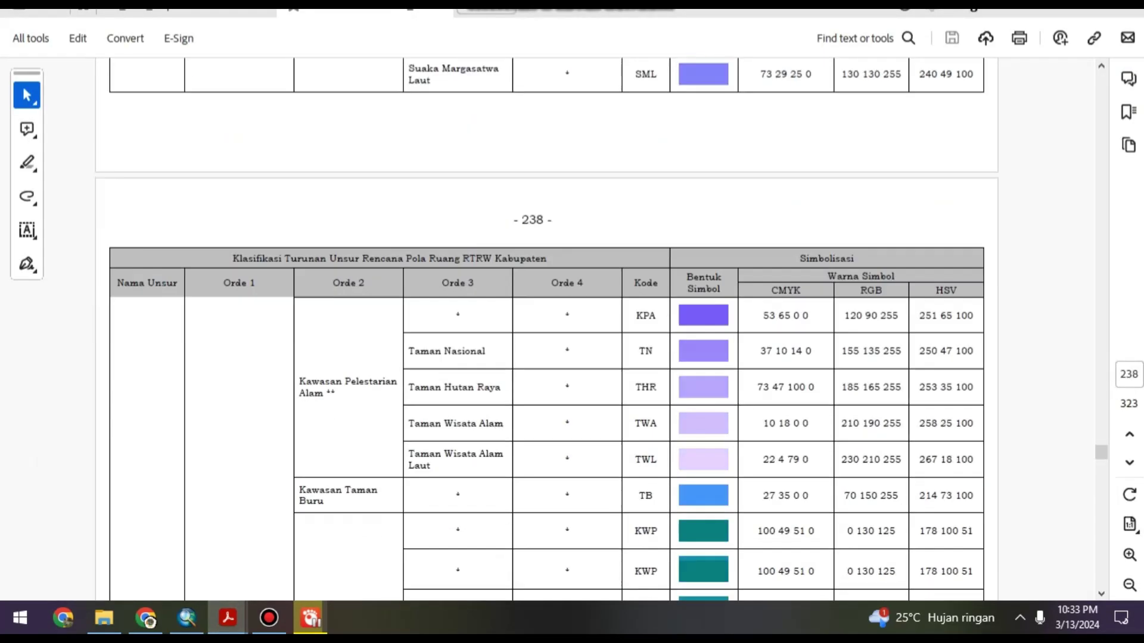
{"action": "scroll", "coordinate": [547, 328], "scroll_direction": "down", "scroll_amount": 15}
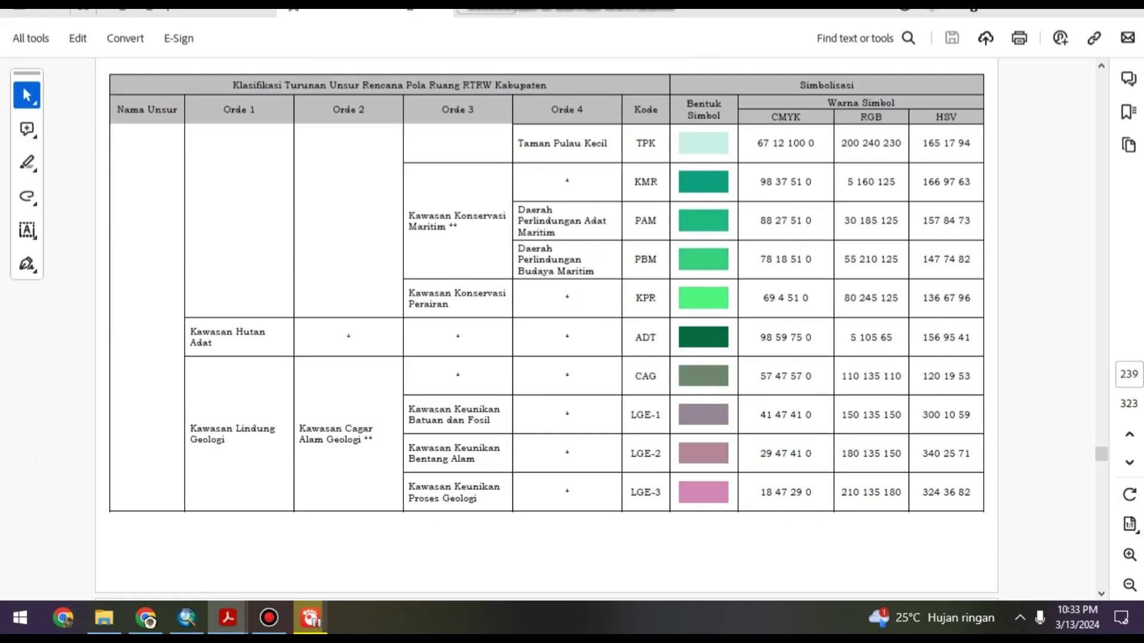
{"action": "scroll", "coordinate": [547, 328], "scroll_direction": "down", "scroll_amount": 10}
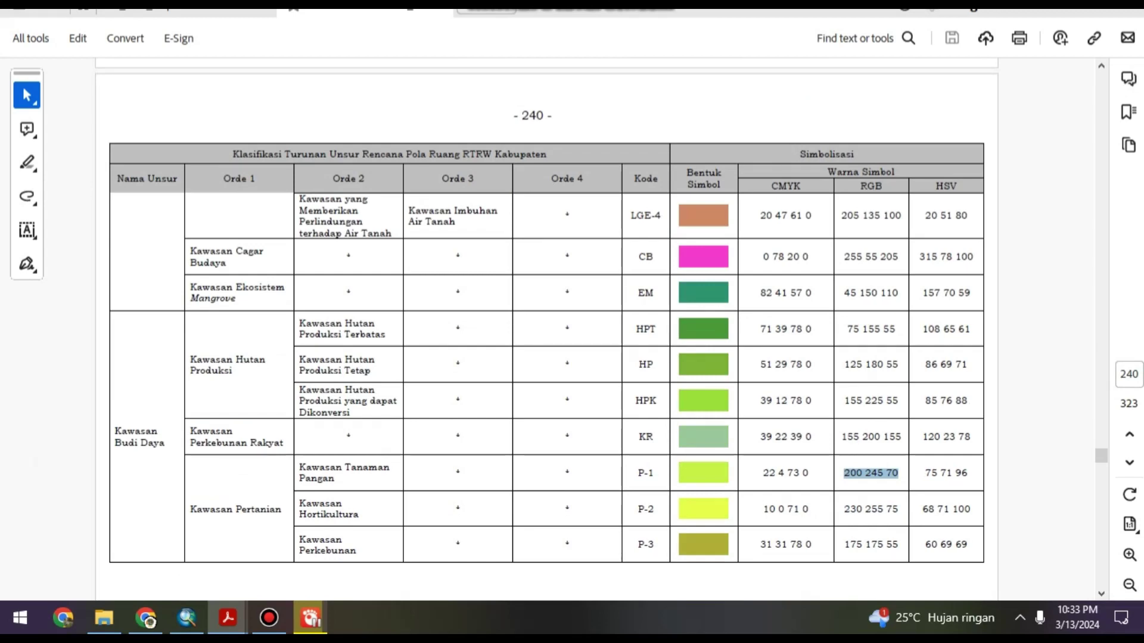
{"action": "scroll", "coordinate": [547, 328], "scroll_direction": "down", "scroll_amount": 2}
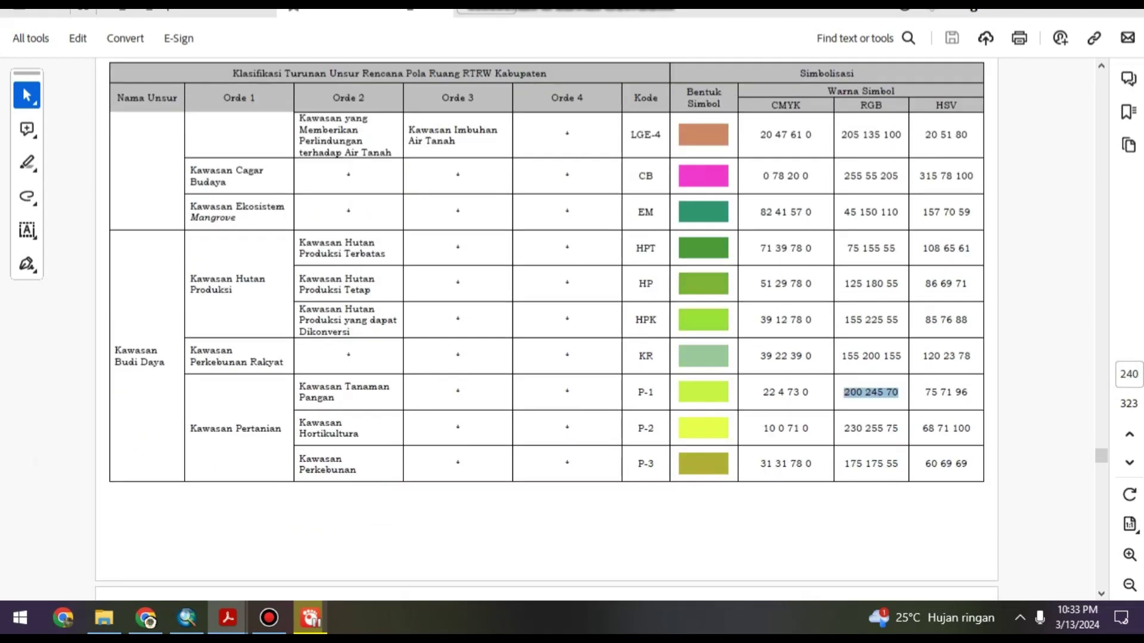
{"action": "scroll", "coordinate": [547, 328], "scroll_direction": "down", "scroll_amount": 10}
{"action": "scroll", "coordinate": [547, 328], "scroll_direction": "down", "scroll_amount": 3}
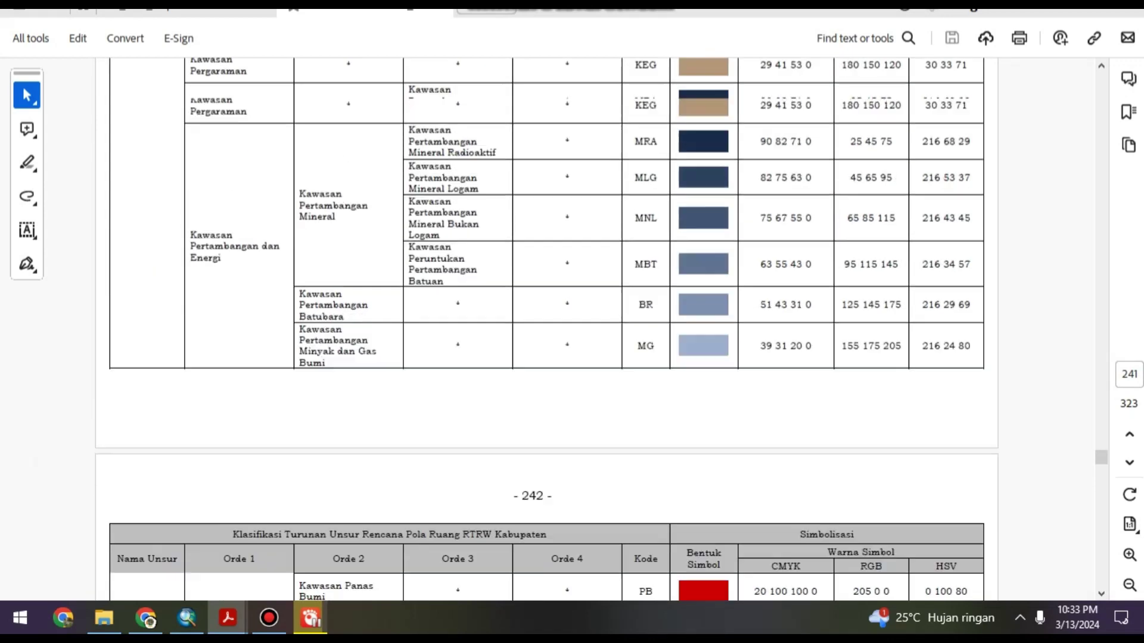
{"action": "scroll", "coordinate": [547, 328], "scroll_direction": "up", "scroll_amount": 9}
{"action": "scroll", "coordinate": [547, 327], "scroll_direction": "down", "scroll_amount": 12}
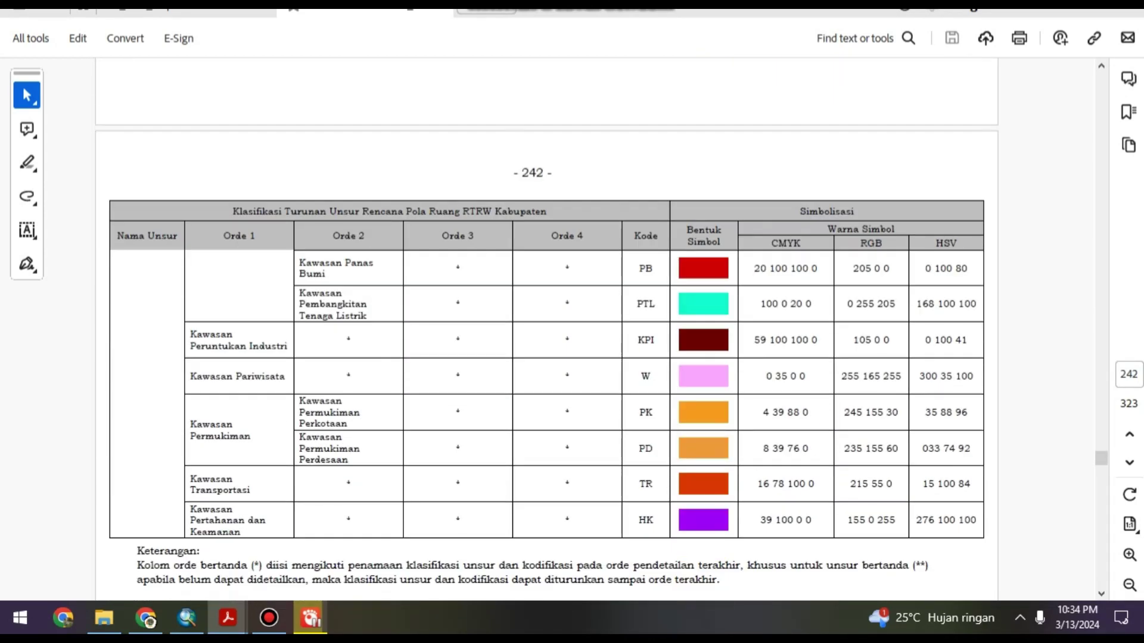
Switch back to ArcMap and enter Kode P-1 for both Kawasan Tanaman Pangan records and PK for both Kawasan Permukiman Perkotaan records
{"action": "scroll", "coordinate": [547, 327], "scroll_direction": "up", "scroll_amount": 3}
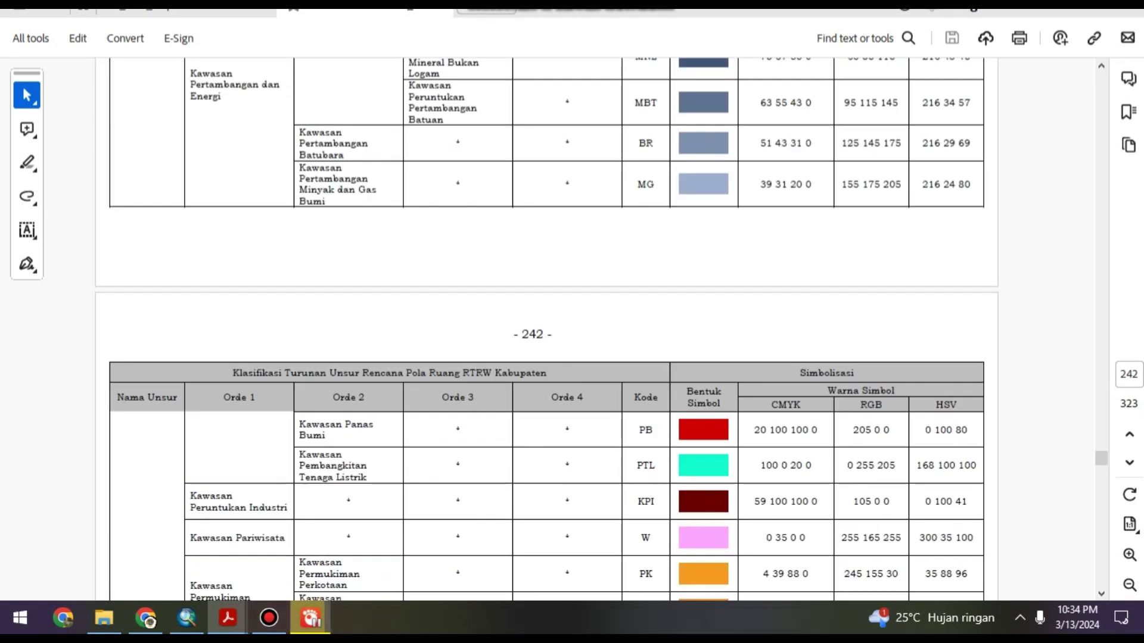
{"action": "left_click", "coordinate": [186, 618]}
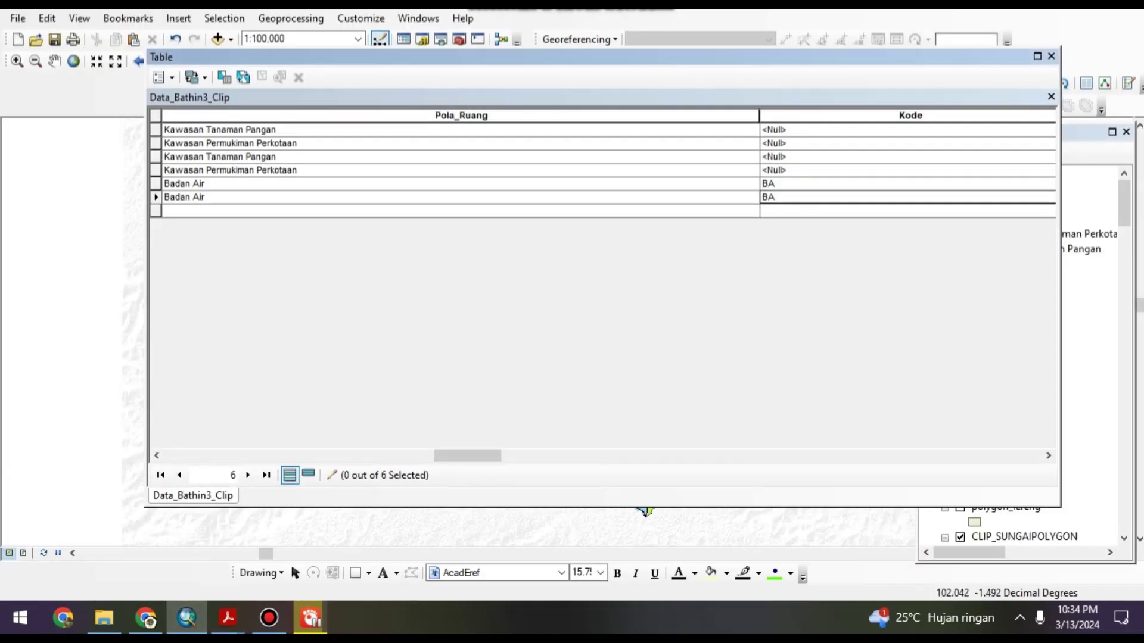
{"action": "left_click", "coordinate": [907, 130]}
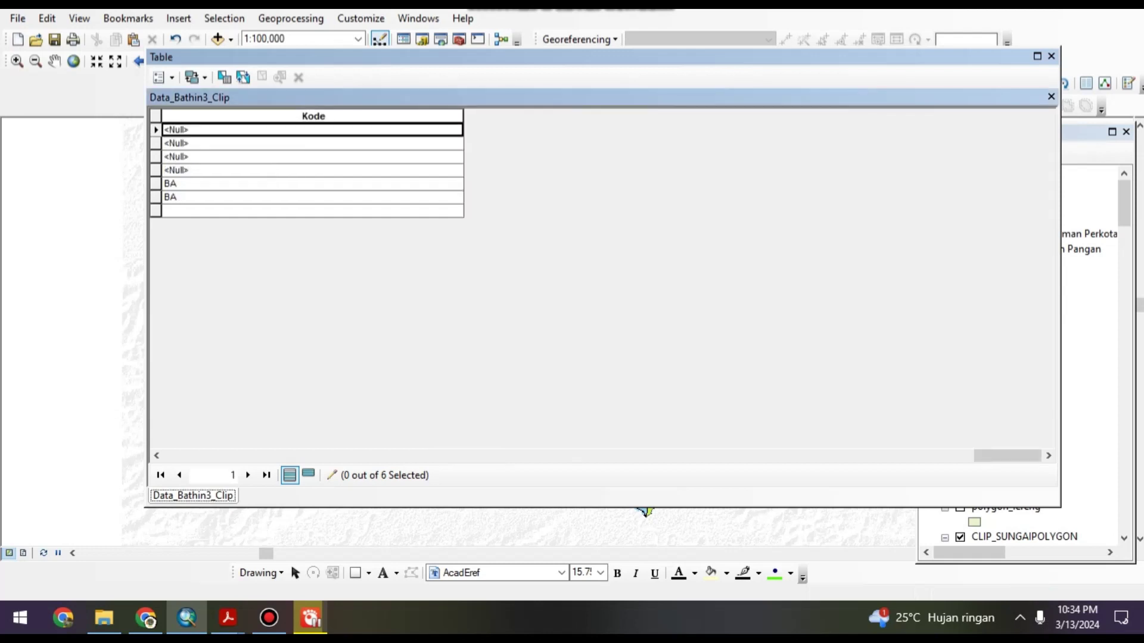
{"action": "left_click", "coordinate": [165, 129]}
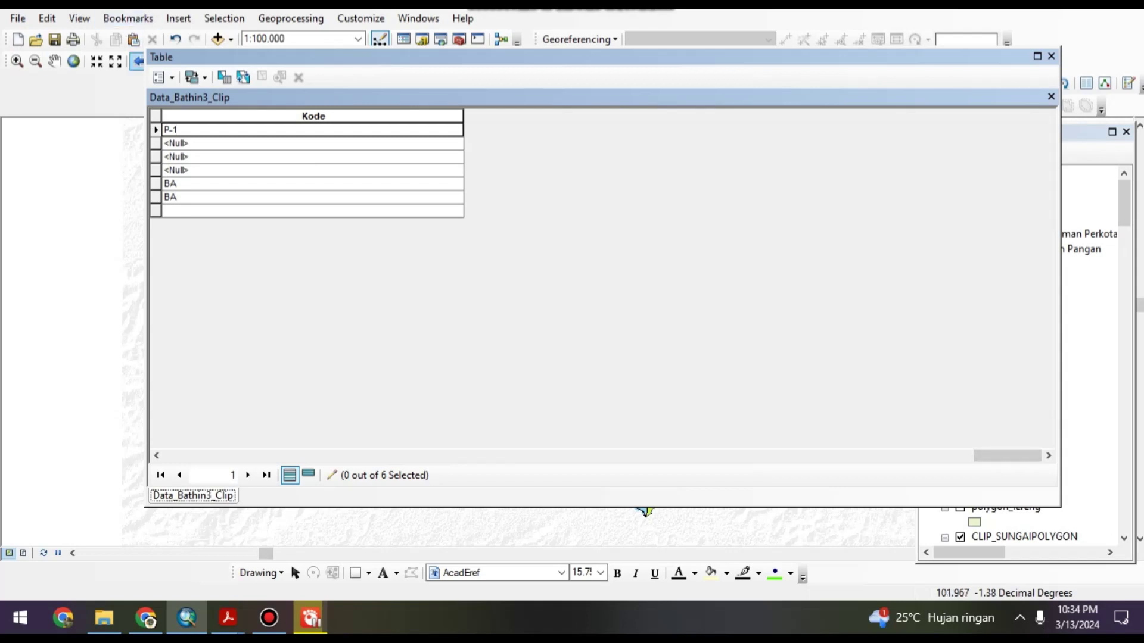
{"action": "left_click_drag", "start_coordinate": [144, 57], "coordinate": [44, 57]}
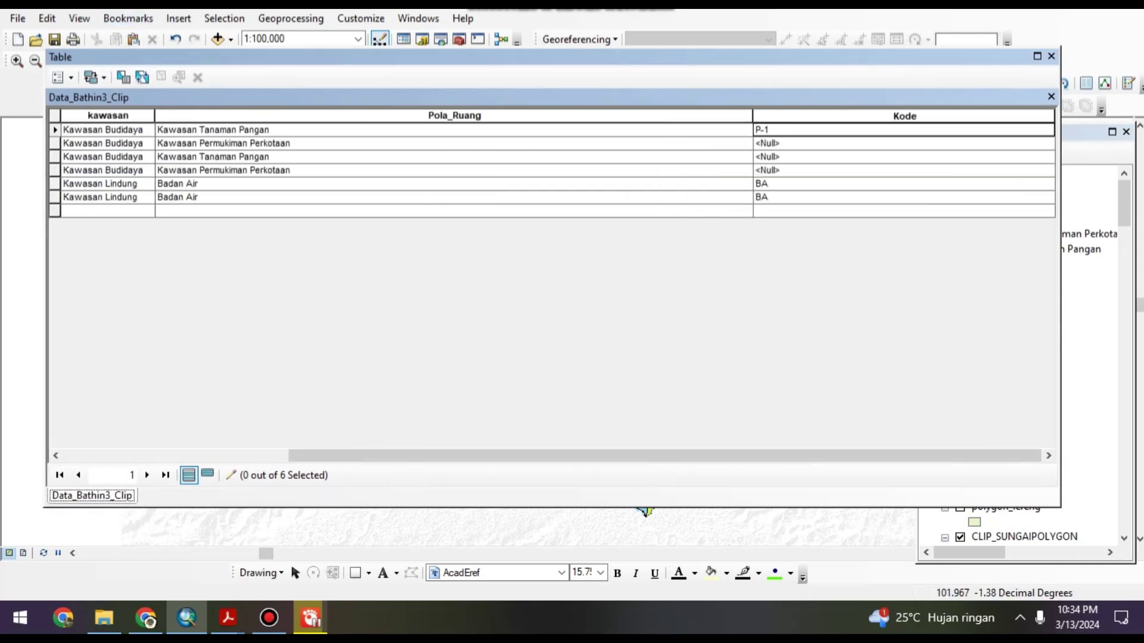
{"action": "key", "text": "Return"}
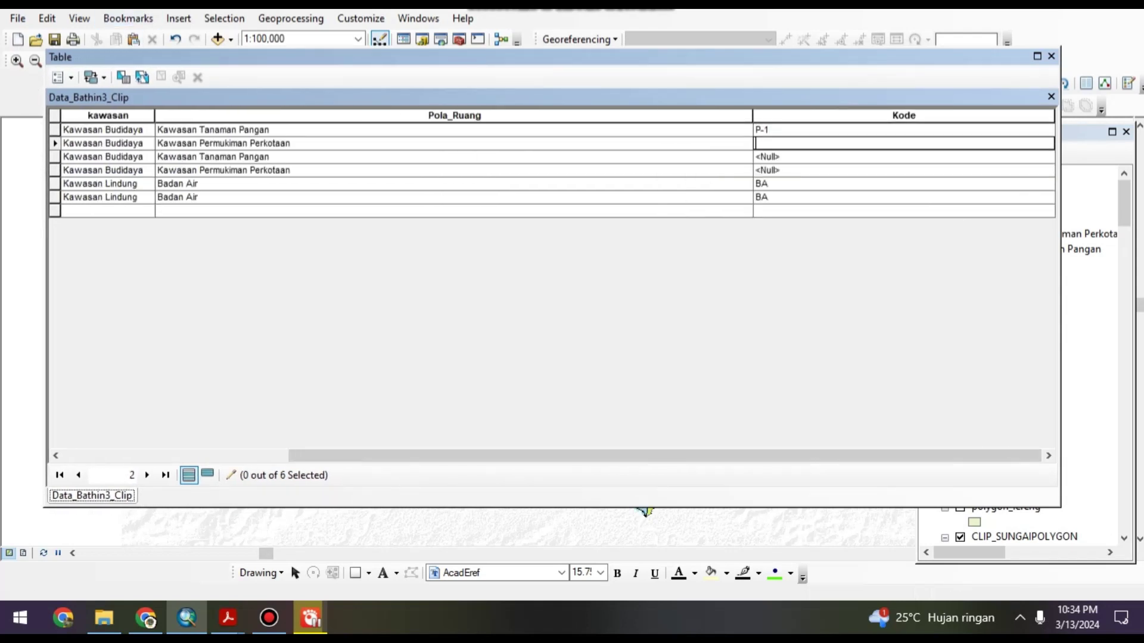
{"action": "key", "text": "Return"}
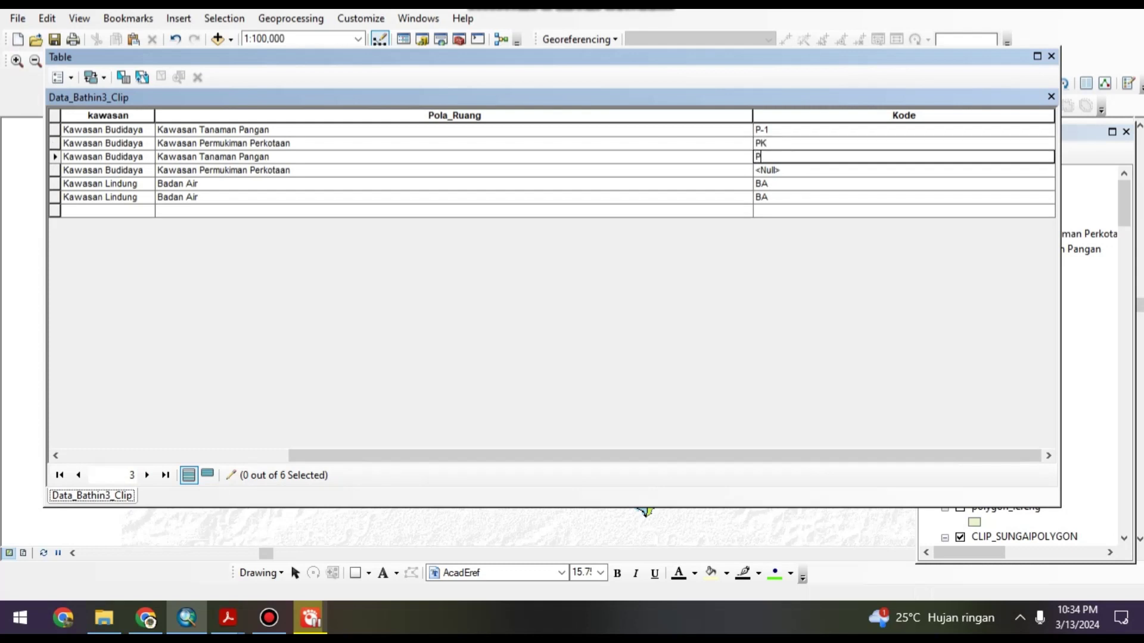
{"action": "type", "text": "P-1"}
{"action": "key", "text": "Return"}
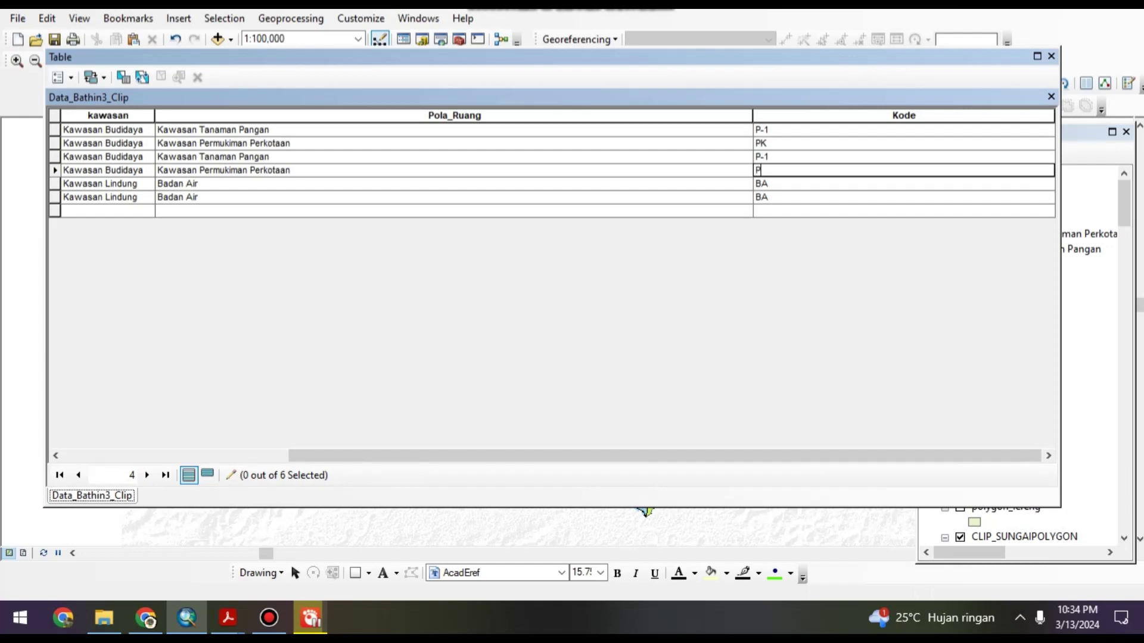
Stop the edit session, save the edits, and close the Data_Bathin3_Clip attribute table
{"action": "left_click_drag", "start_coordinate": [531, 57], "coordinate": [463, 205]}
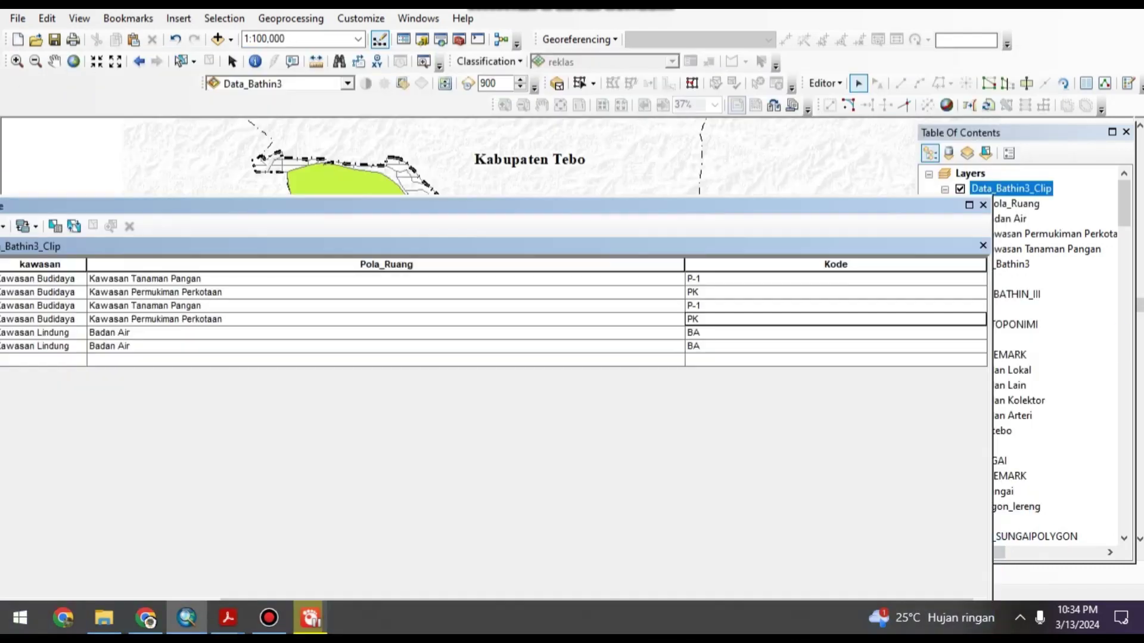
{"action": "left_click", "coordinate": [824, 83]}
{"action": "left_click", "coordinate": [861, 120]}
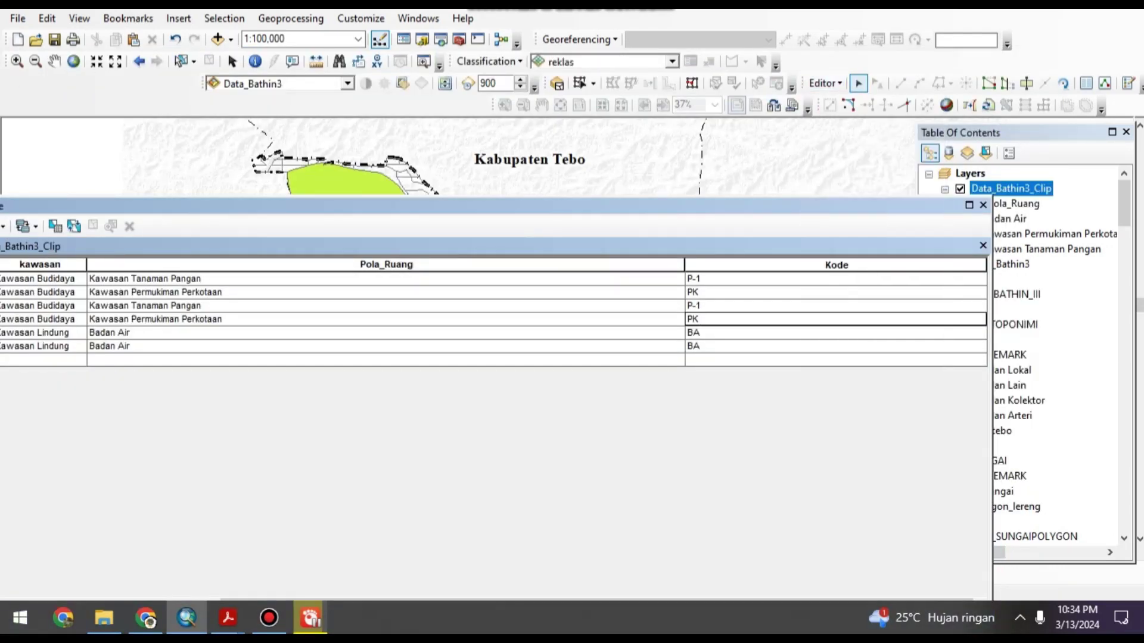
{"action": "left_click", "coordinate": [516, 355]}
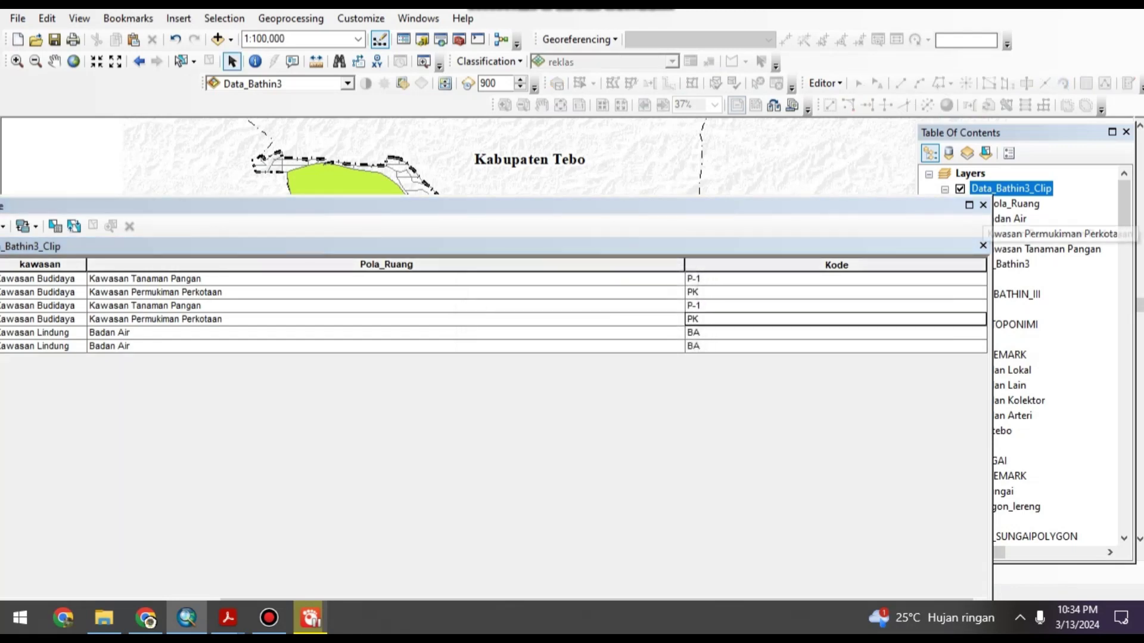
{"action": "left_click", "coordinate": [983, 204]}
Move the Data_Bathin3_Clip layer down the layer order to sit between GUPT PERSIL and rencana_pola_ruang
{"action": "scroll", "coordinate": [539, 310], "scroll_direction": "up", "scroll_amount": 1}
{"action": "scroll", "coordinate": [539, 309], "scroll_direction": "down", "scroll_amount": 2}
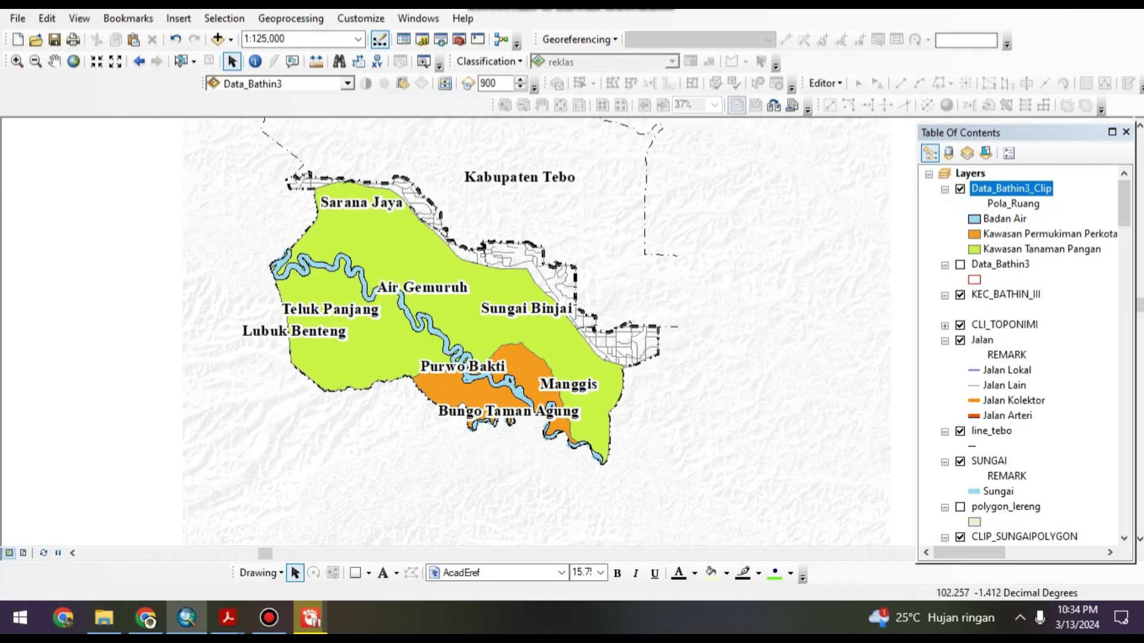
{"action": "scroll", "coordinate": [1025, 355], "scroll_direction": "down", "scroll_amount": 1}
{"action": "scroll", "coordinate": [1025, 355], "scroll_direction": "up", "scroll_amount": 1}
{"action": "left_click_drag", "start_coordinate": [1011, 188], "coordinate": [1012, 530]}
{"action": "scroll", "coordinate": [1025, 355], "scroll_direction": "down", "scroll_amount": 2}
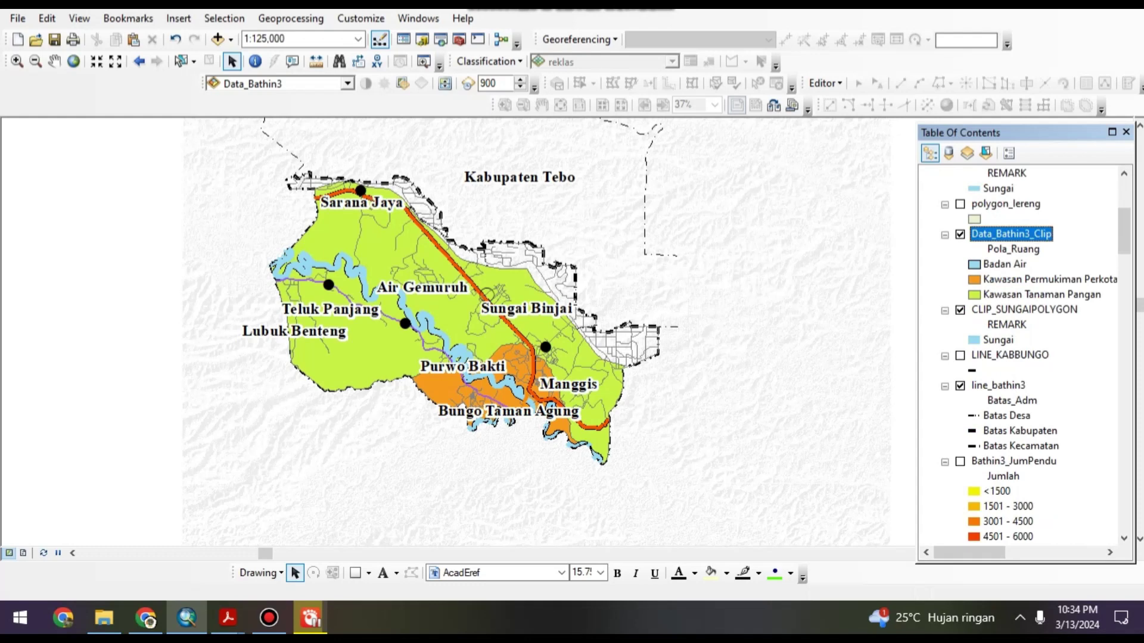
{"action": "left_click_drag", "start_coordinate": [1011, 233], "coordinate": [1013, 537]}
{"action": "scroll", "coordinate": [1025, 355], "scroll_direction": "down", "scroll_amount": 3}
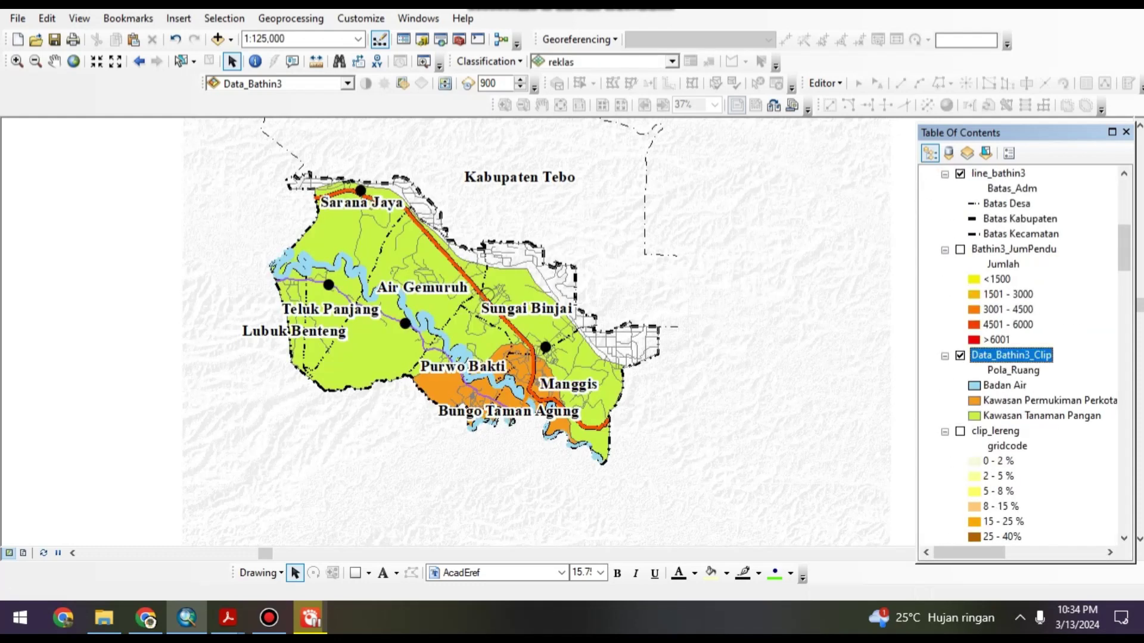
{"action": "scroll", "coordinate": [1024, 355], "scroll_direction": "down", "scroll_amount": 2}
{"action": "left_click_drag", "start_coordinate": [1011, 264], "coordinate": [1013, 536]}
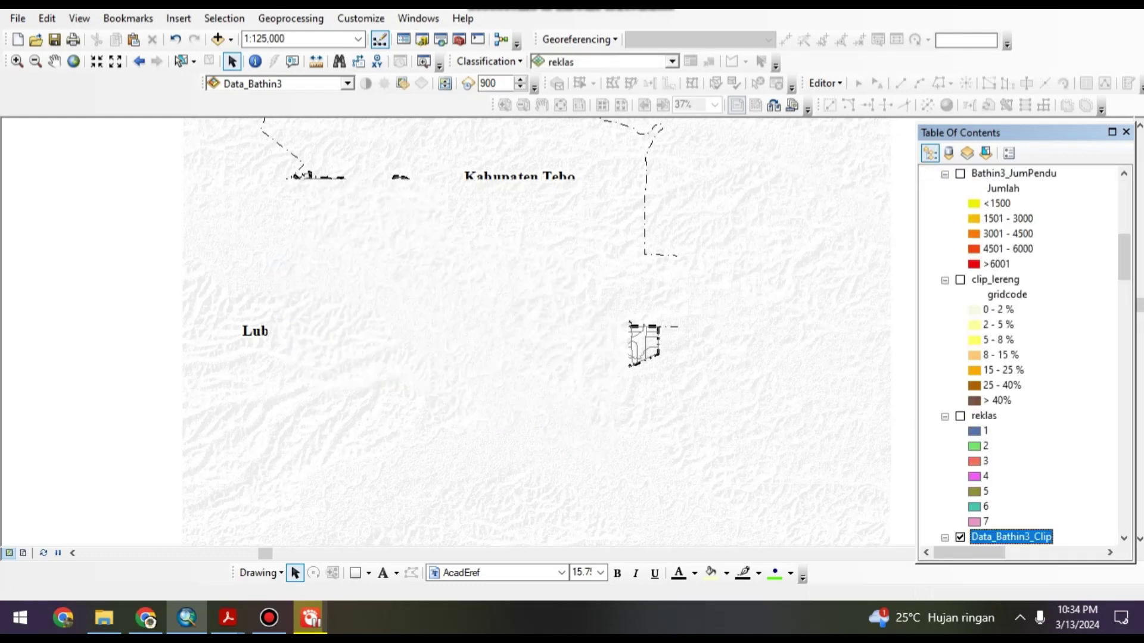
{"action": "scroll", "coordinate": [1025, 355], "scroll_direction": "down", "scroll_amount": 6}
{"action": "left_click_drag", "start_coordinate": [1011, 263], "coordinate": [1012, 537]}
{"action": "scroll", "coordinate": [1024, 355], "scroll_direction": "down", "scroll_amount": 7}
{"action": "left_click_drag", "start_coordinate": [1011, 219], "coordinate": [1013, 530]}
{"action": "scroll", "coordinate": [1025, 355], "scroll_direction": "down", "scroll_amount": 6}
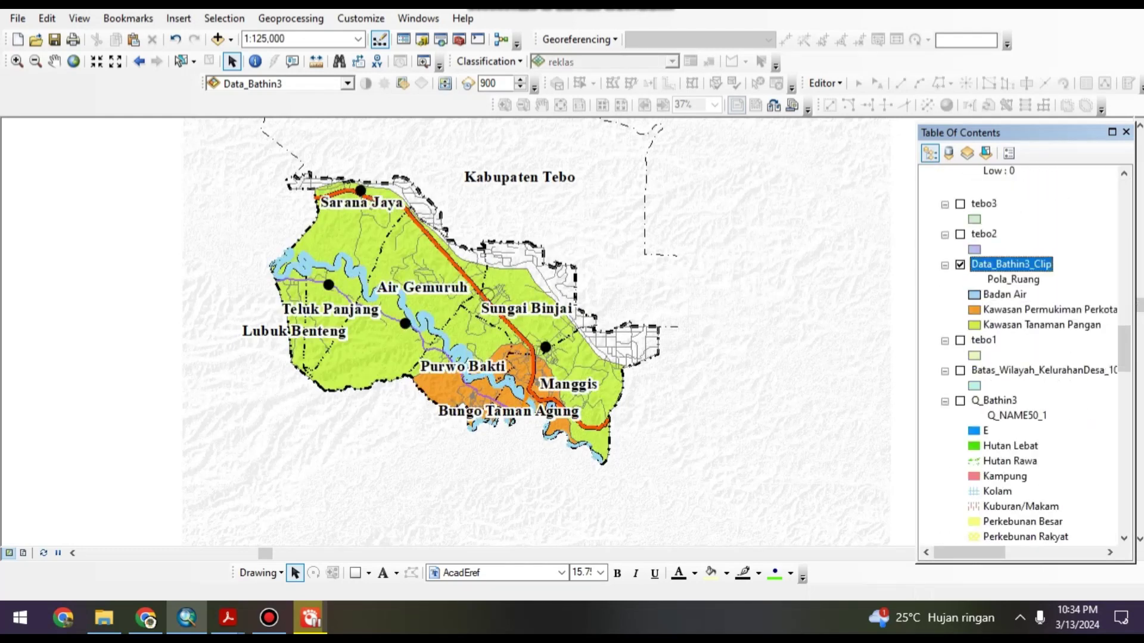
{"action": "left_click_drag", "start_coordinate": [1011, 264], "coordinate": [1013, 537]}
{"action": "scroll", "coordinate": [1025, 355], "scroll_direction": "down", "scroll_amount": 7}
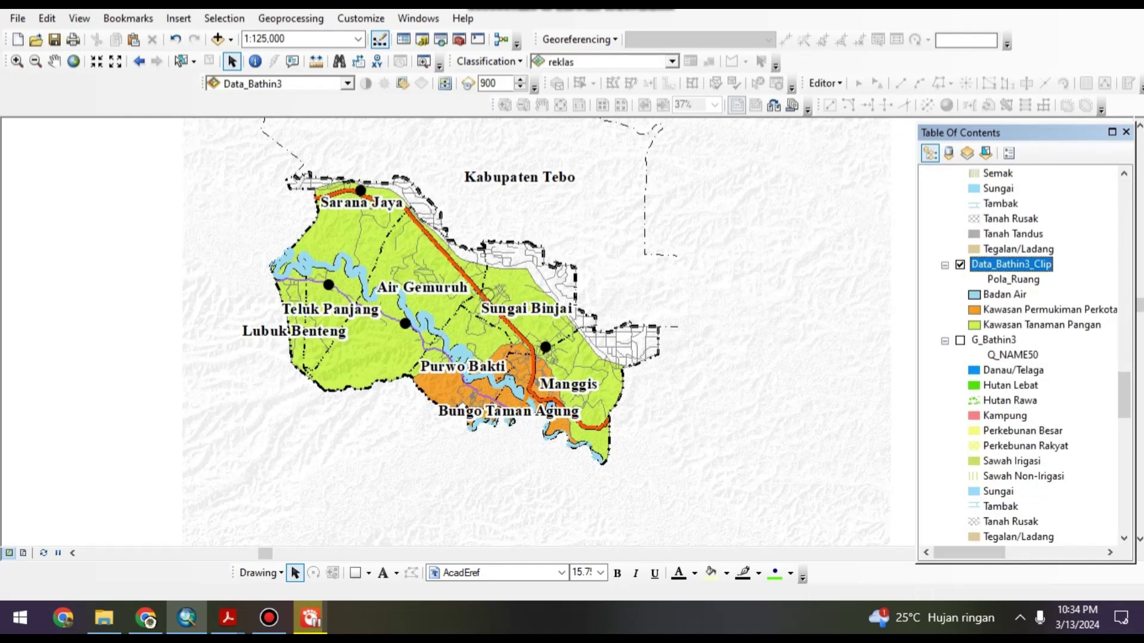
{"action": "left_click_drag", "start_coordinate": [1011, 219], "coordinate": [1012, 536]}
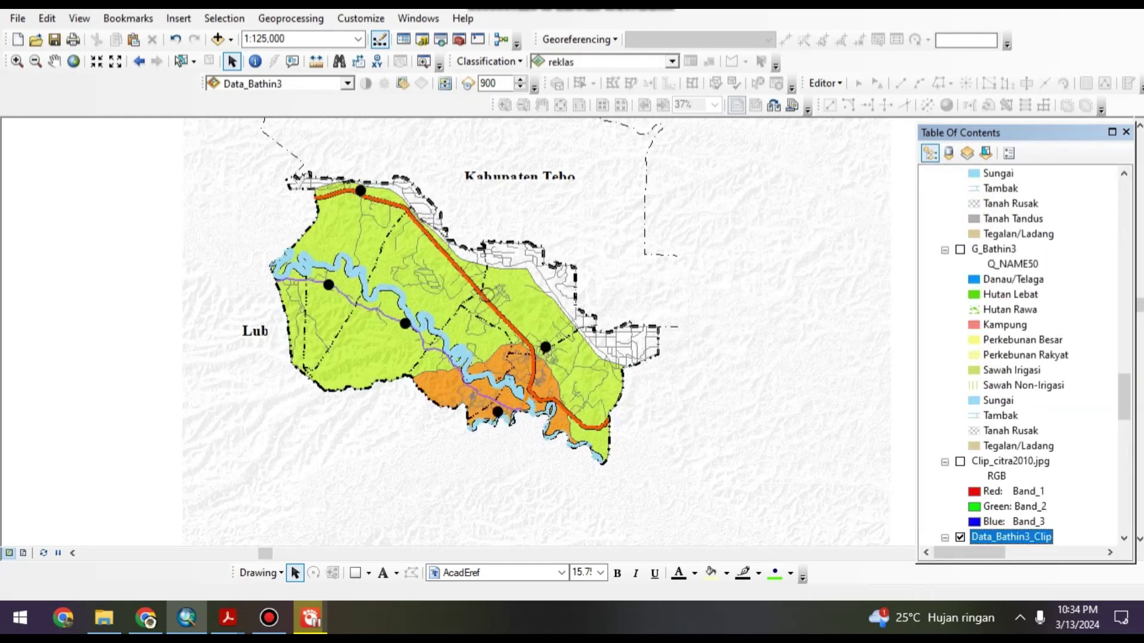
{"action": "scroll", "coordinate": [1025, 355], "scroll_direction": "down", "scroll_amount": 5}
{"action": "left_click_drag", "start_coordinate": [1011, 309], "coordinate": [1013, 469]}
Turn on the LINE_KABBUNGO and KAB_BUNGO layers to display the surrounding boundaries and area names
{"action": "scroll", "coordinate": [1019, 358], "scroll_direction": "up", "scroll_amount": 10}
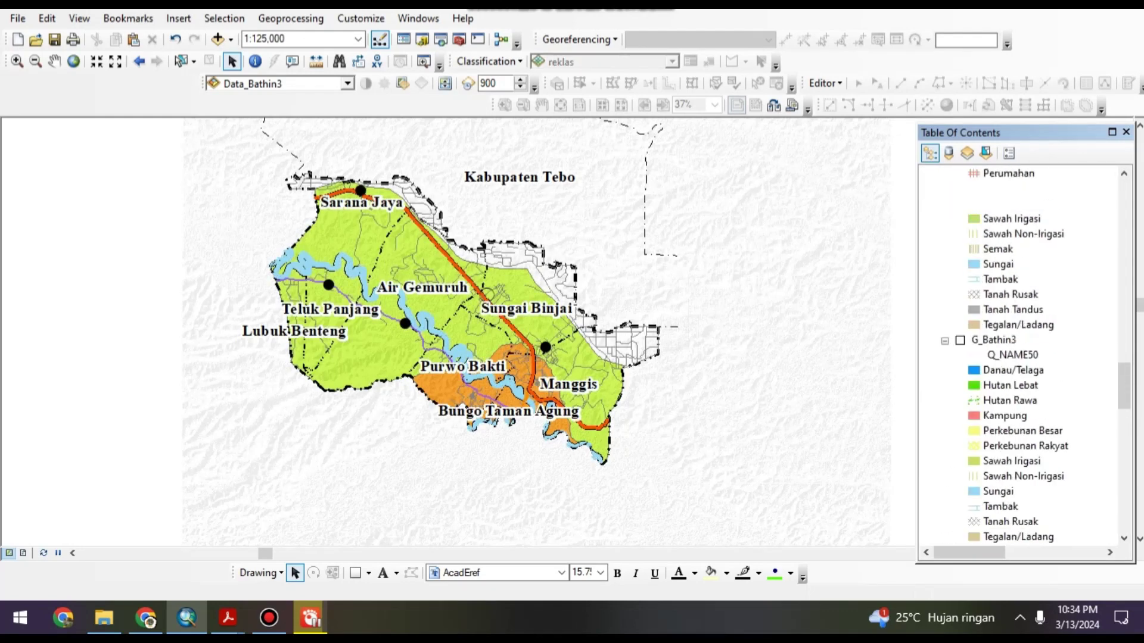
{"action": "scroll", "coordinate": [1018, 357], "scroll_direction": "up", "scroll_amount": 5}
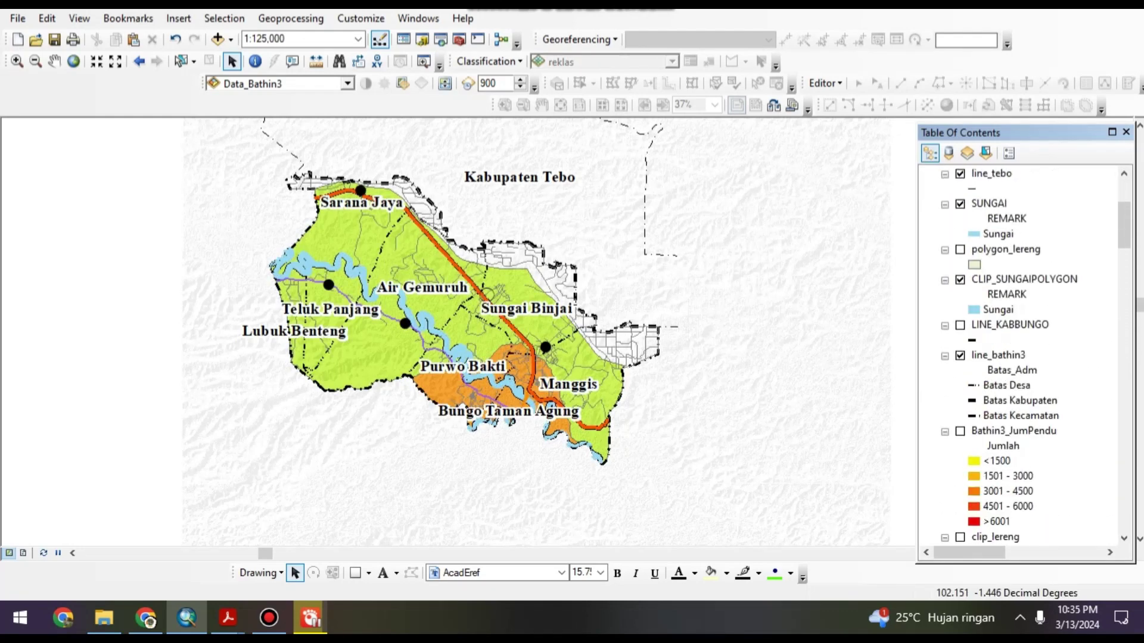
{"action": "scroll", "coordinate": [1019, 358], "scroll_direction": "down", "scroll_amount": 2}
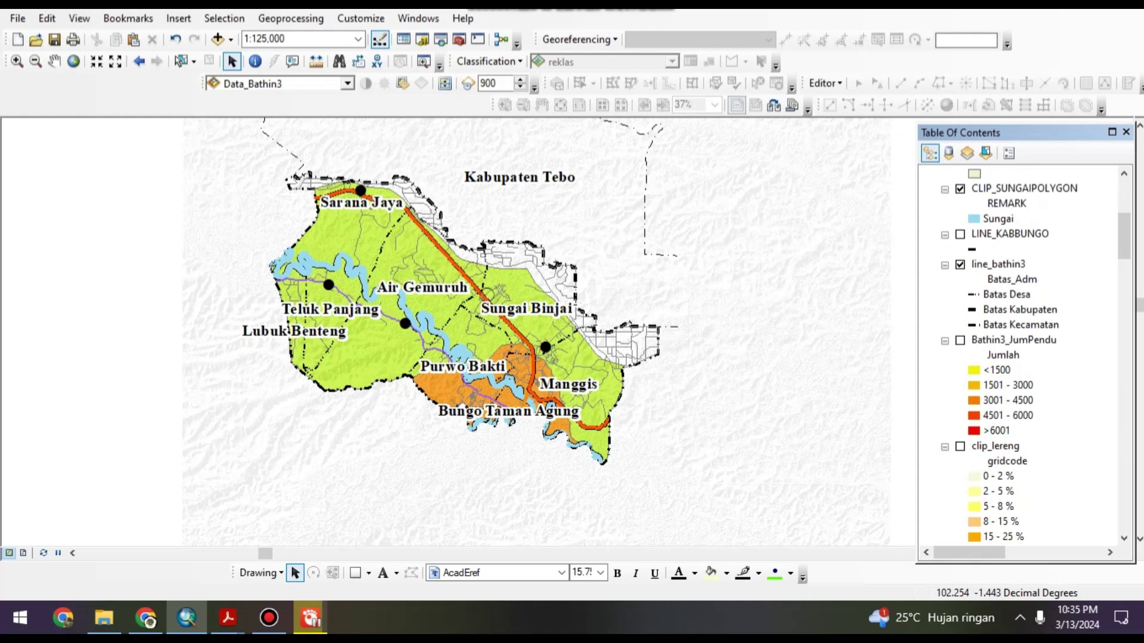
{"action": "scroll", "coordinate": [1019, 358], "scroll_direction": "down", "scroll_amount": 10}
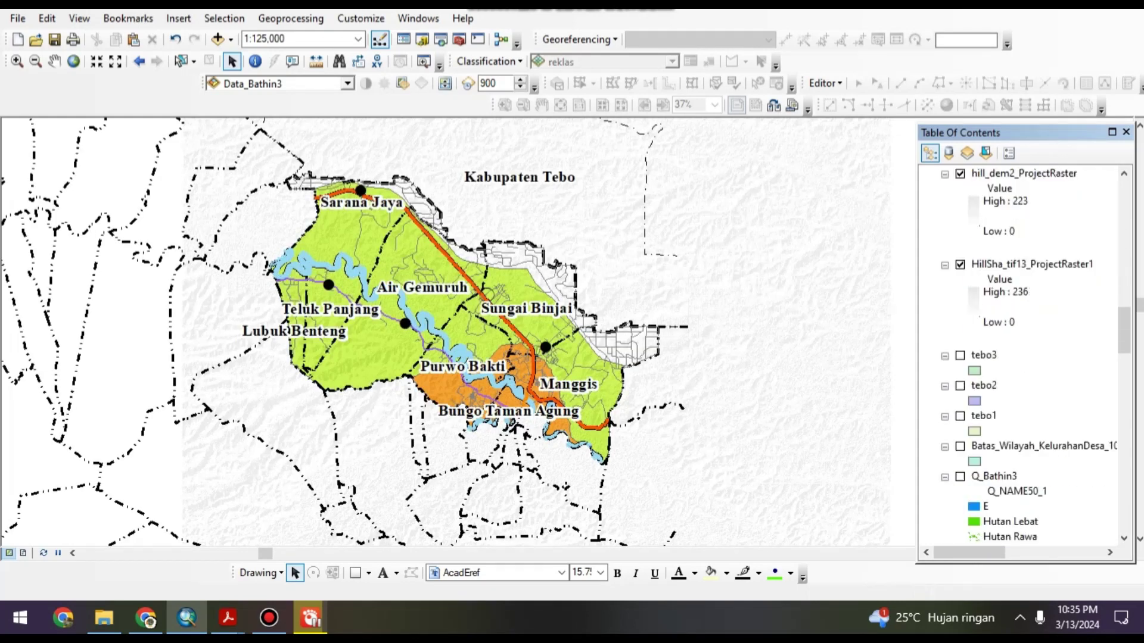
{"action": "scroll", "coordinate": [1019, 357], "scroll_direction": "down", "scroll_amount": 15}
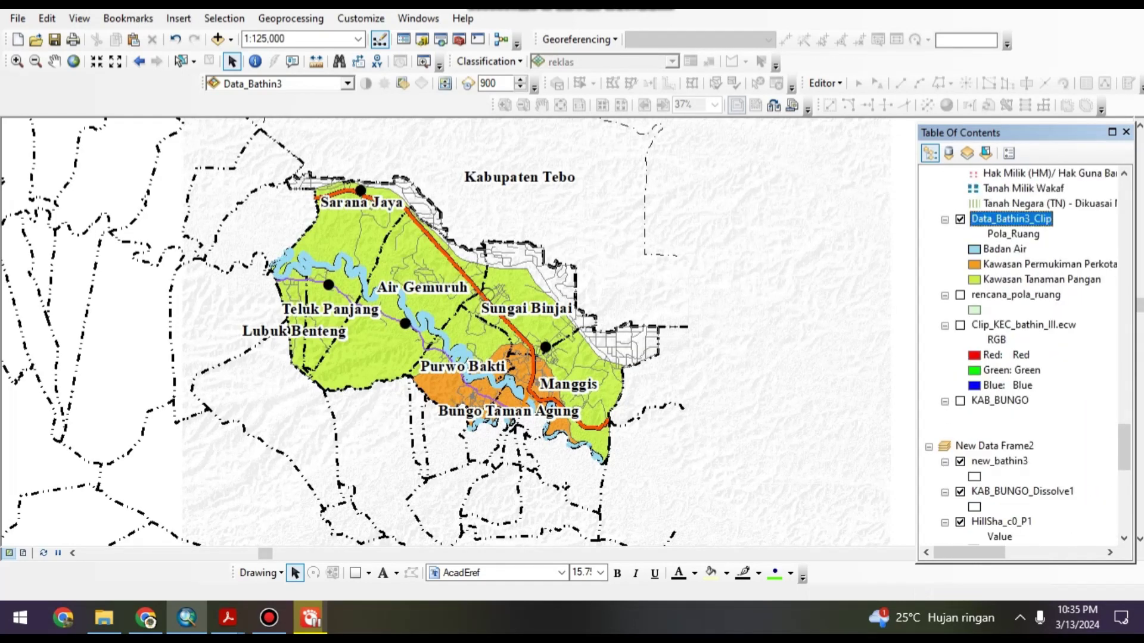
{"action": "left_click", "coordinate": [959, 401]}
{"action": "left_click_drag", "start_coordinate": [1123, 447], "coordinate": [1123, 203]}
{"action": "scroll", "coordinate": [557, 313], "scroll_direction": "up", "scroll_amount": 3}
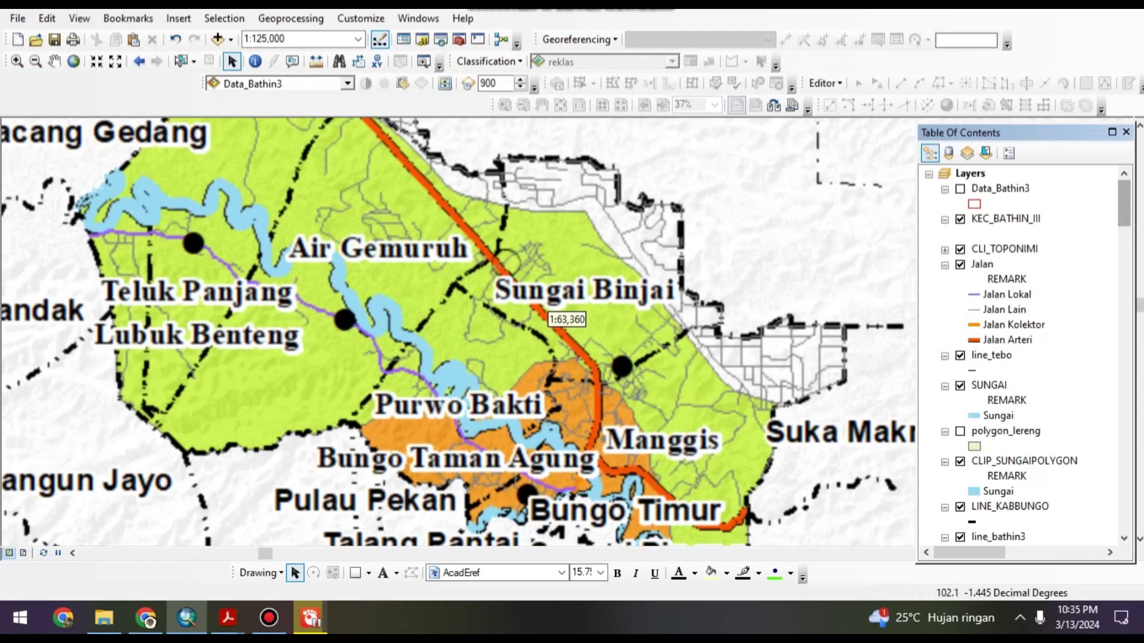
{"action": "scroll", "coordinate": [503, 352], "scroll_direction": "down", "scroll_amount": 2}
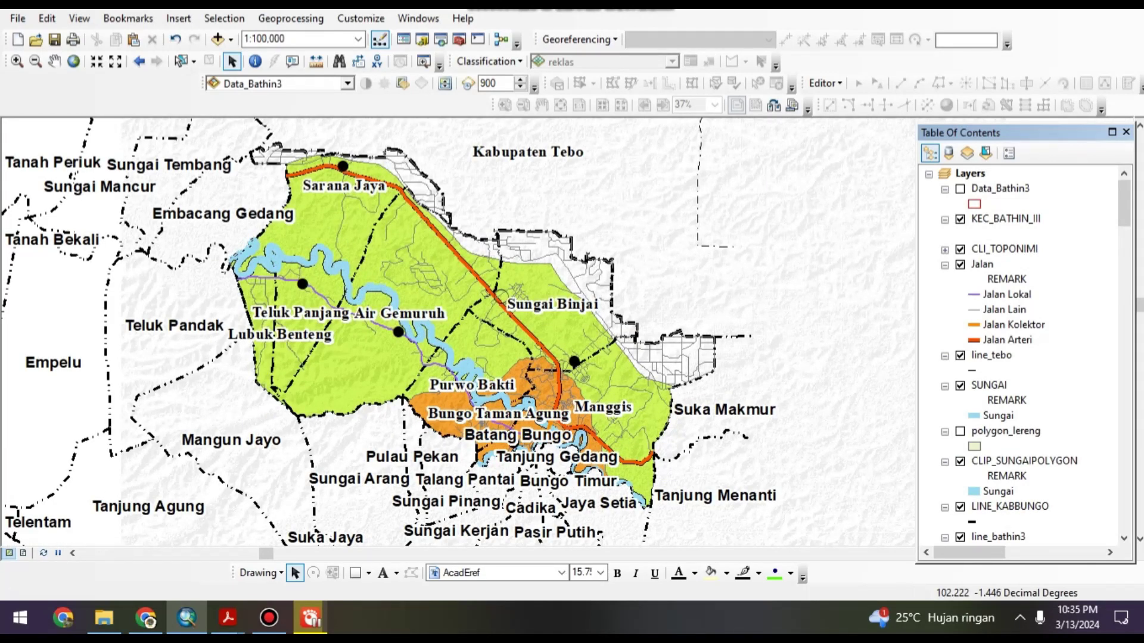
Enable labels on the Data_Bathin3_Clip layer with Kode as the label field, and open the label placement properties
{"action": "left_click_drag", "start_coordinate": [1123, 203], "coordinate": [1124, 422]}
{"action": "scroll", "coordinate": [1011, 415], "scroll_direction": "down", "scroll_amount": 2}
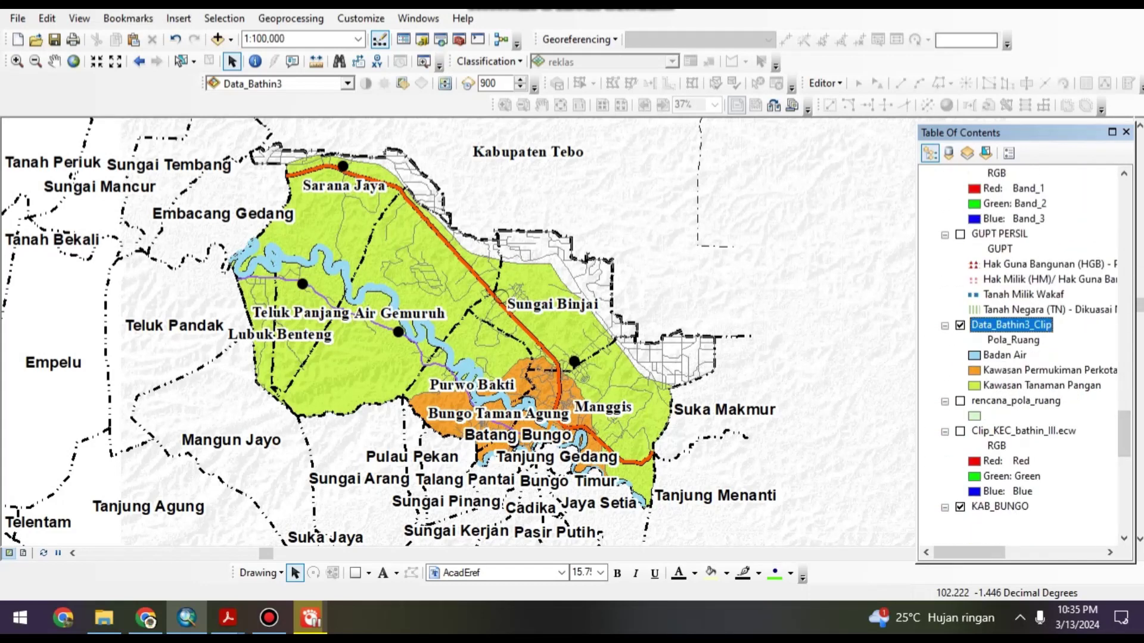
{"action": "right_click", "coordinate": [1011, 327]}
{"action": "left_click", "coordinate": [969, 339]}
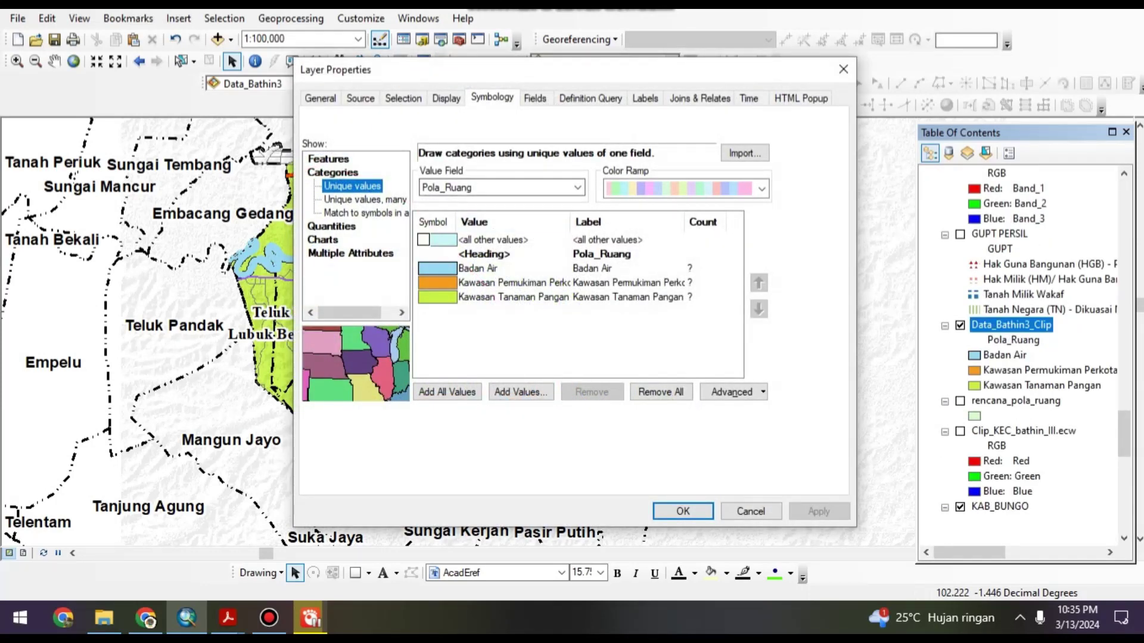
{"action": "left_click", "coordinate": [644, 98]}
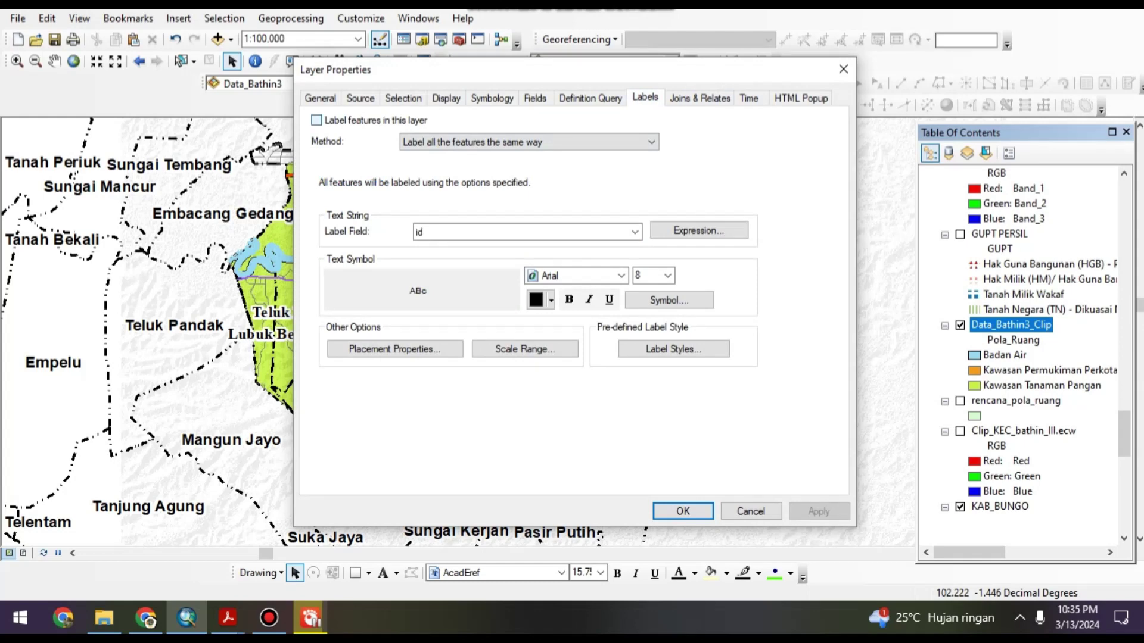
{"action": "left_click", "coordinate": [317, 119]}
{"action": "left_click_drag", "start_coordinate": [463, 72], "coordinate": [534, 107]}
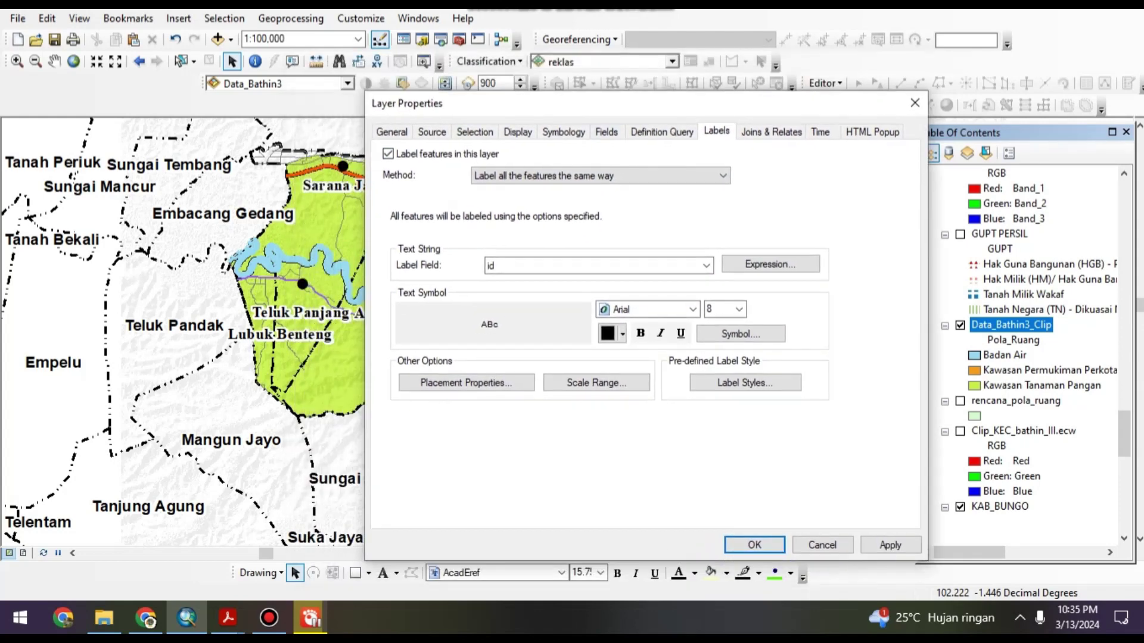
{"action": "left_click", "coordinate": [706, 266]}
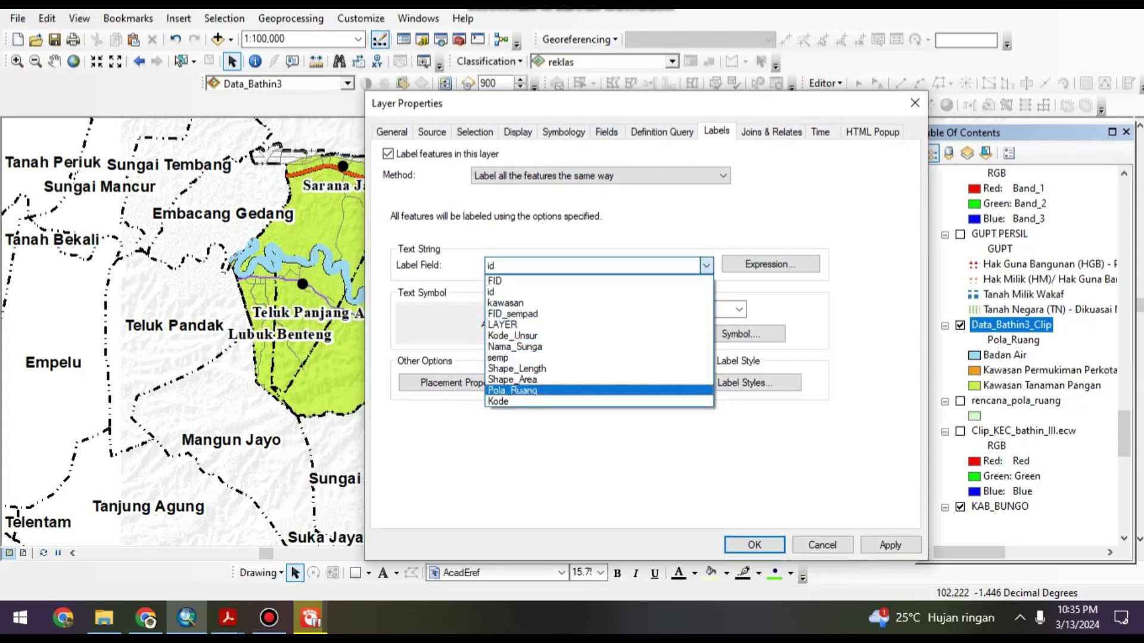
{"action": "left_click", "coordinate": [498, 401]}
{"action": "left_click", "coordinate": [441, 382]}
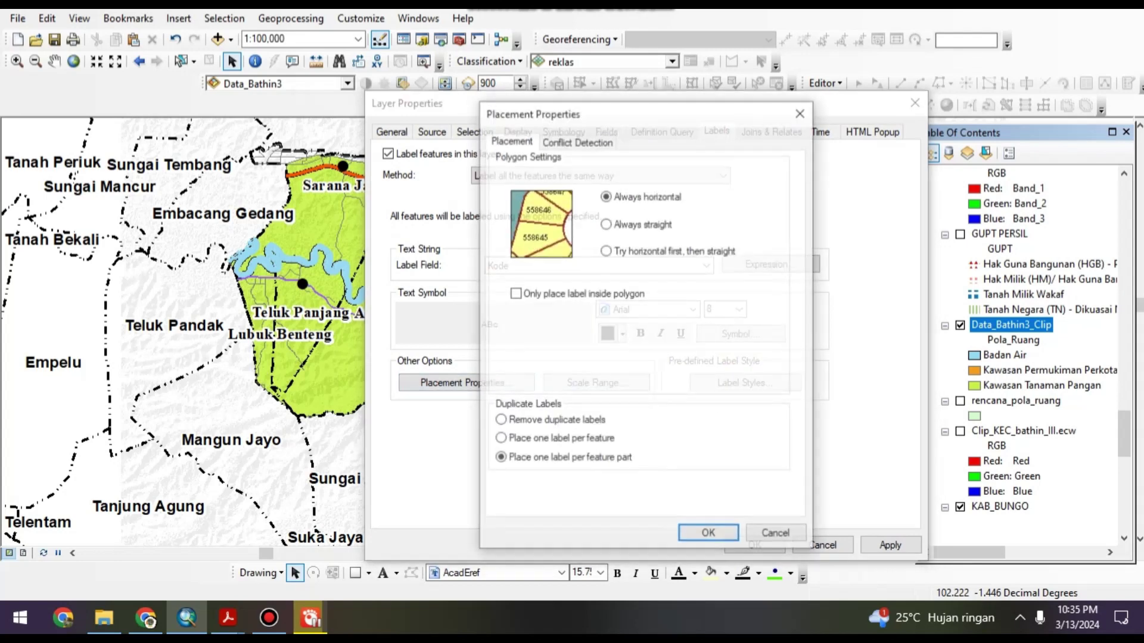